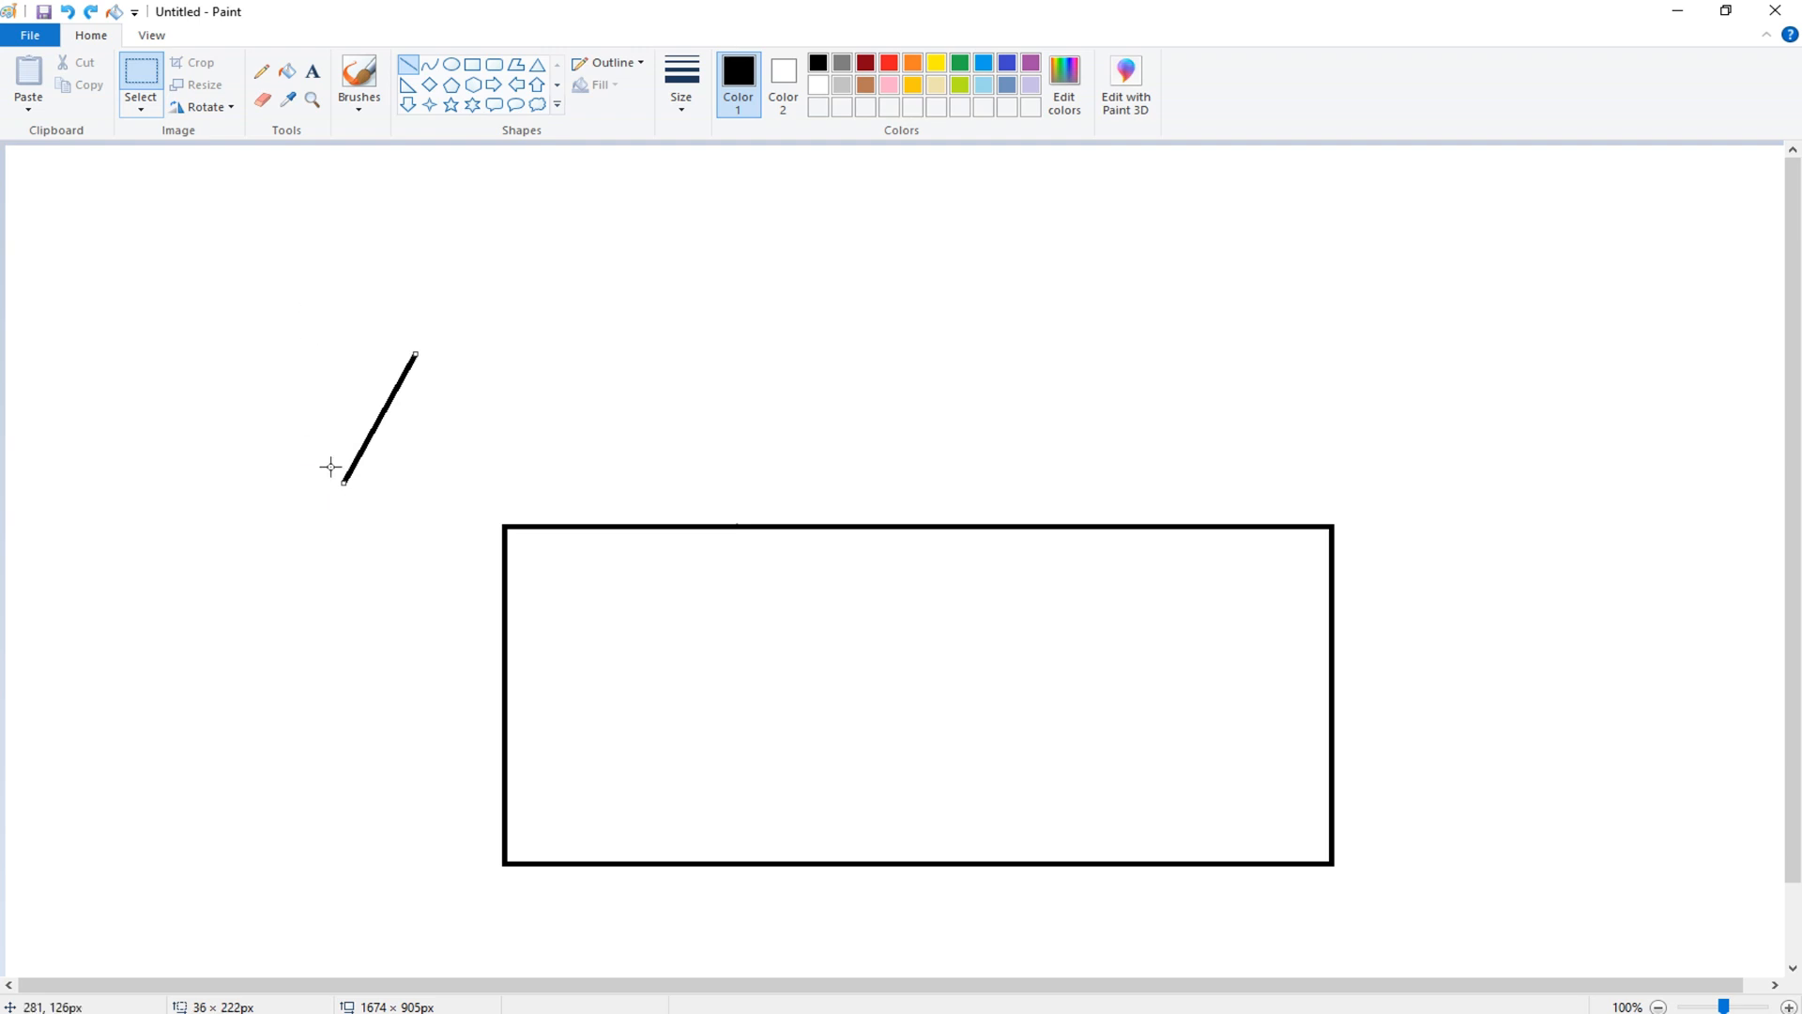
- Copy the slanted line and move it onto the rectangle's top-left corner
{"action": "left_click", "coordinate": [140, 109]}
{"action": "left_click", "coordinate": [168, 291]}
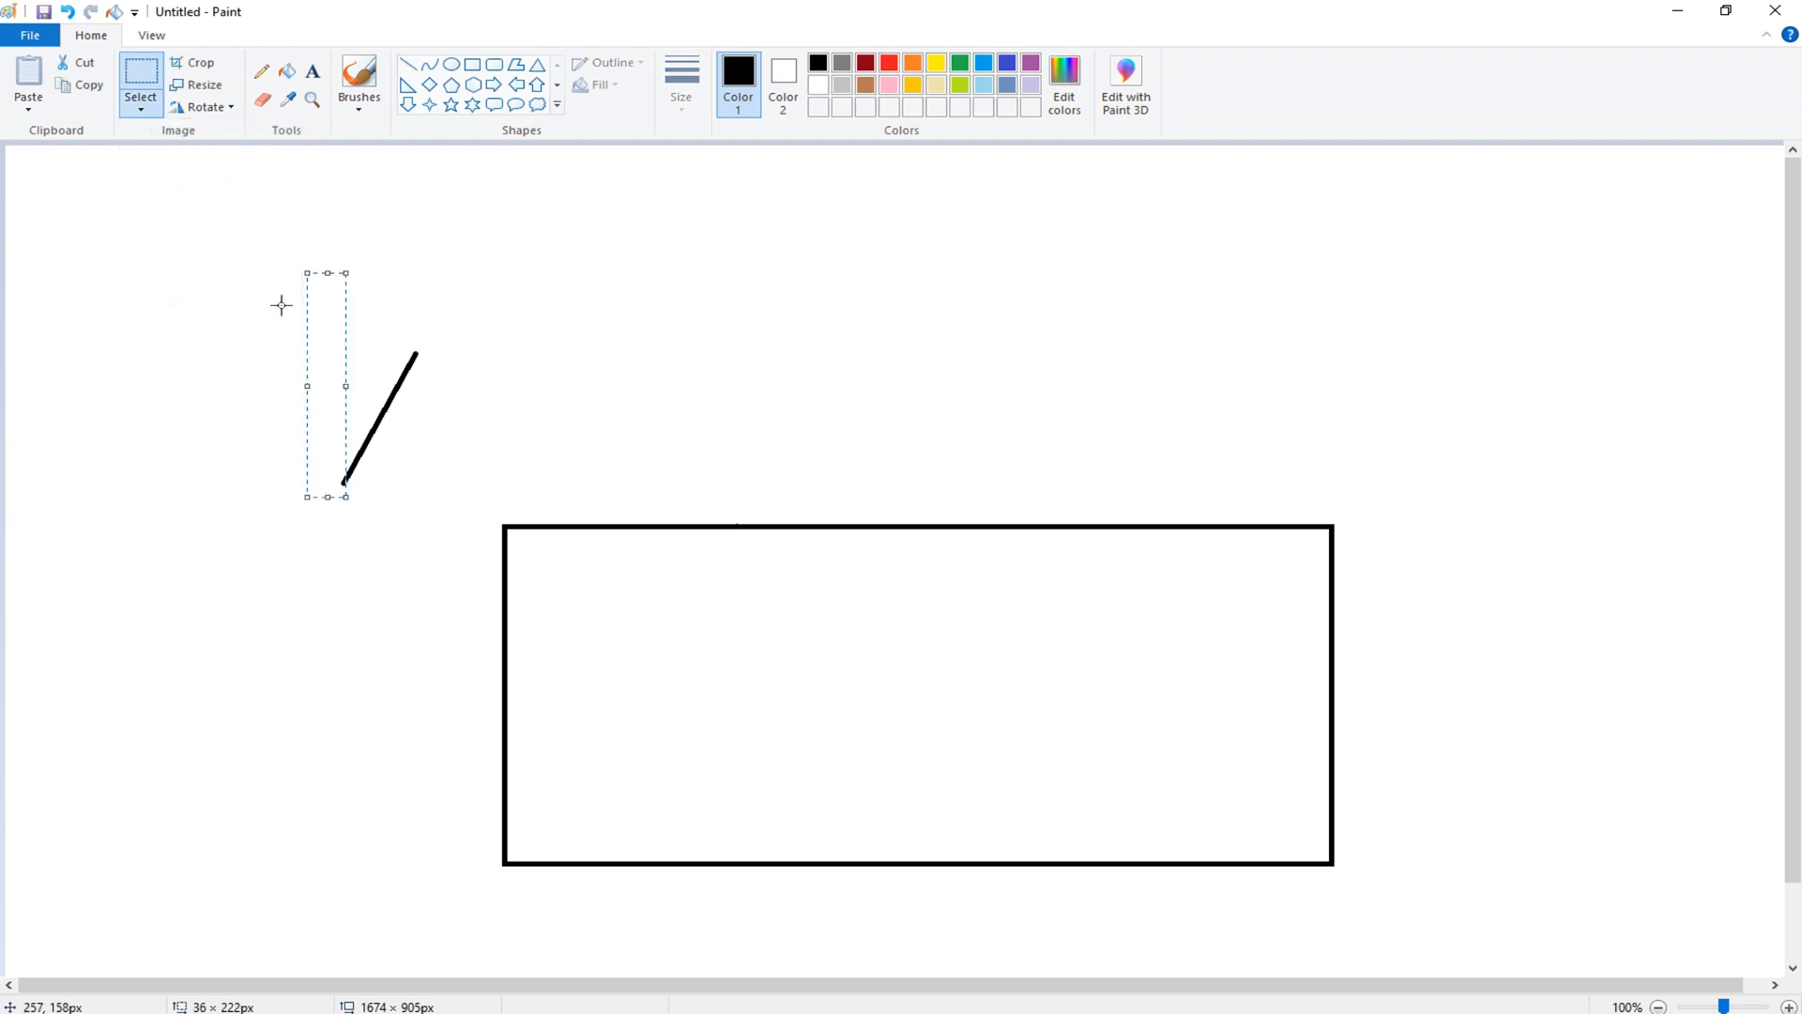
{"action": "key", "text": "ctrl+z"}
{"action": "key", "text": "ctrl+y"}
{"action": "left_click_drag", "start_coordinate": [255, 259], "coordinate": [469, 508]}
{"action": "right_click", "coordinate": [383, 415]}
{"action": "left_click", "coordinate": [413, 453]}
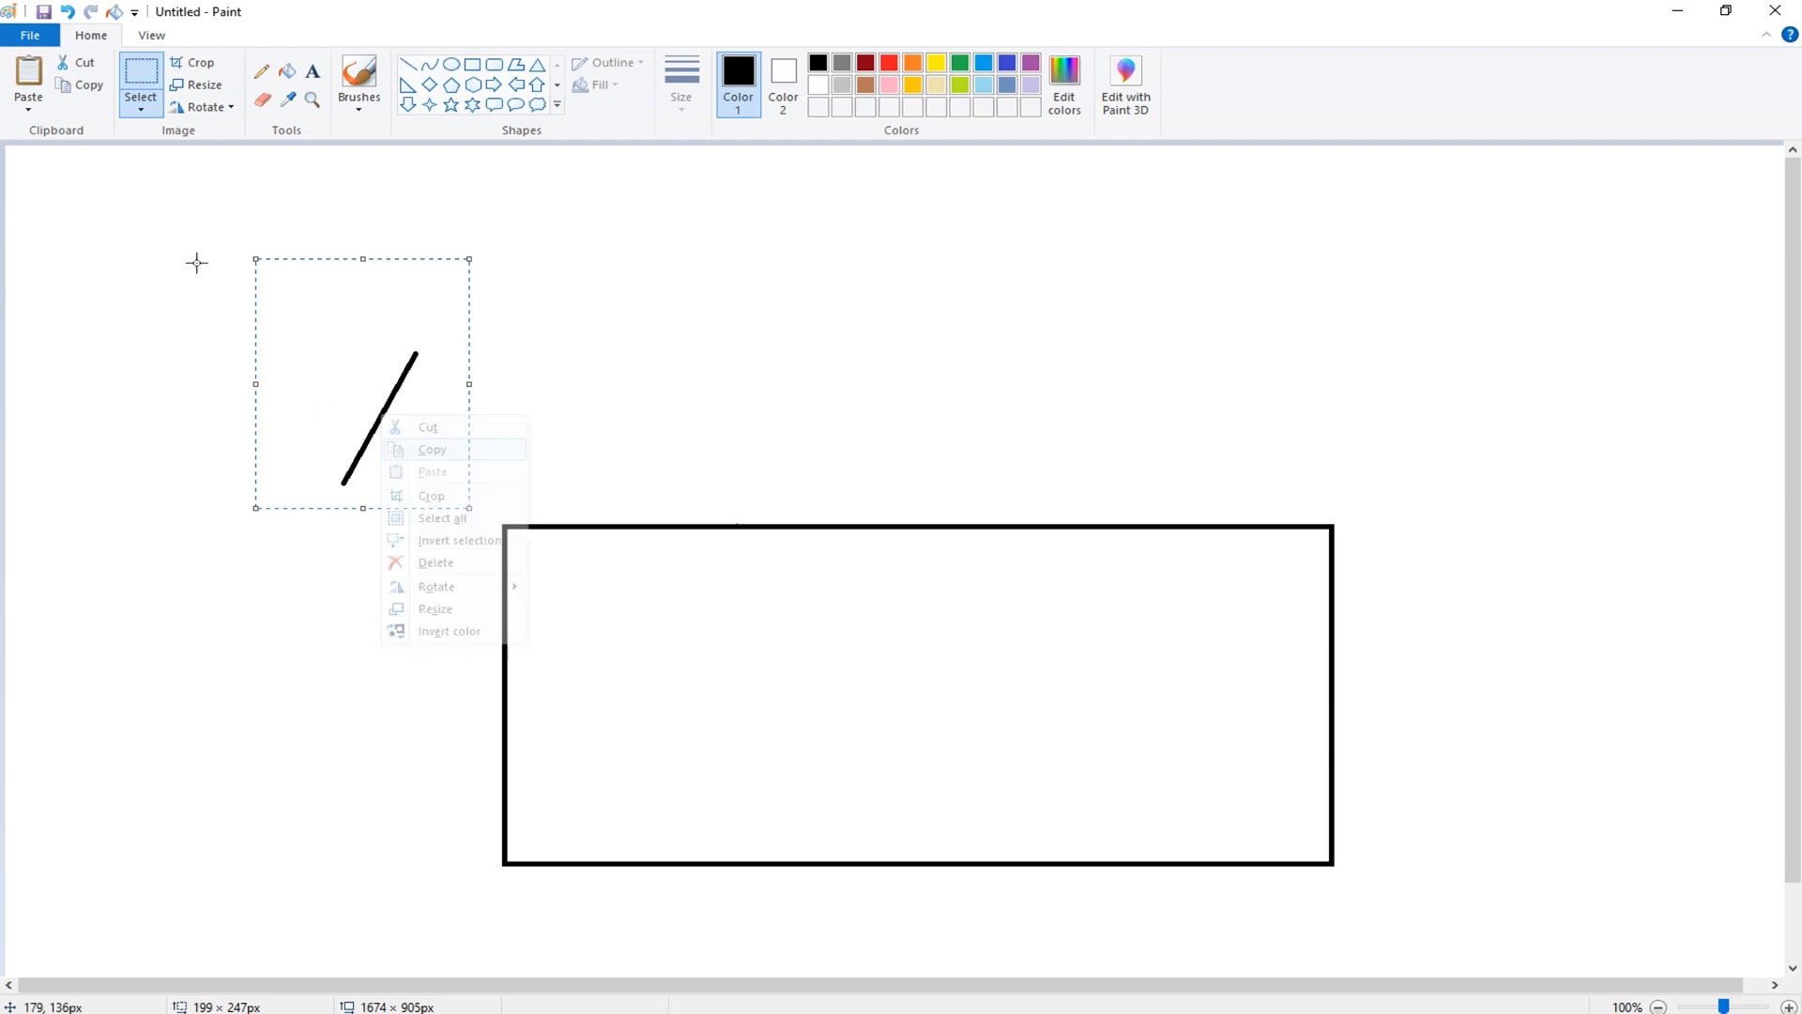
{"action": "left_click_drag", "start_coordinate": [394, 442], "coordinate": [550, 484]}
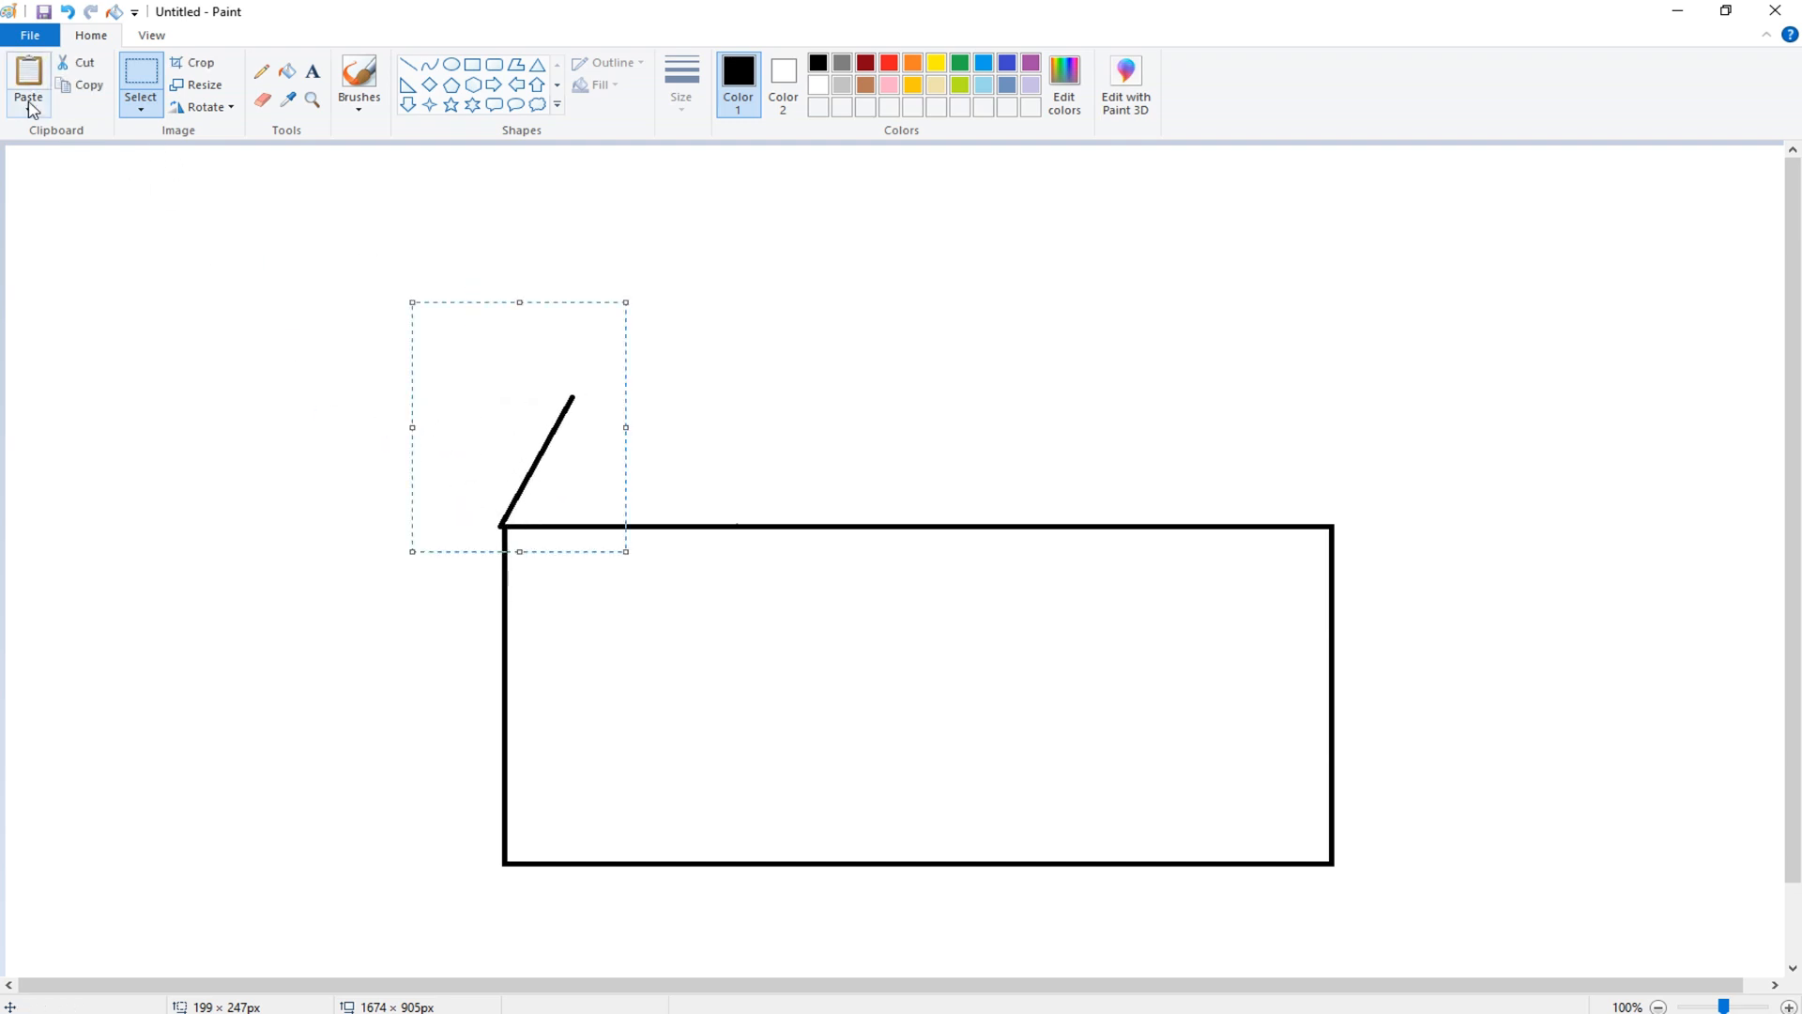
- Place a horizontally flipped copy of the slanted line on the rectangle's top-right corner
{"action": "left_click", "coordinate": [28, 75]}
{"action": "right_click", "coordinate": [136, 291]}
{"action": "mouse_move", "coordinate": [183, 459]}
{"action": "left_click", "coordinate": [361, 535]}
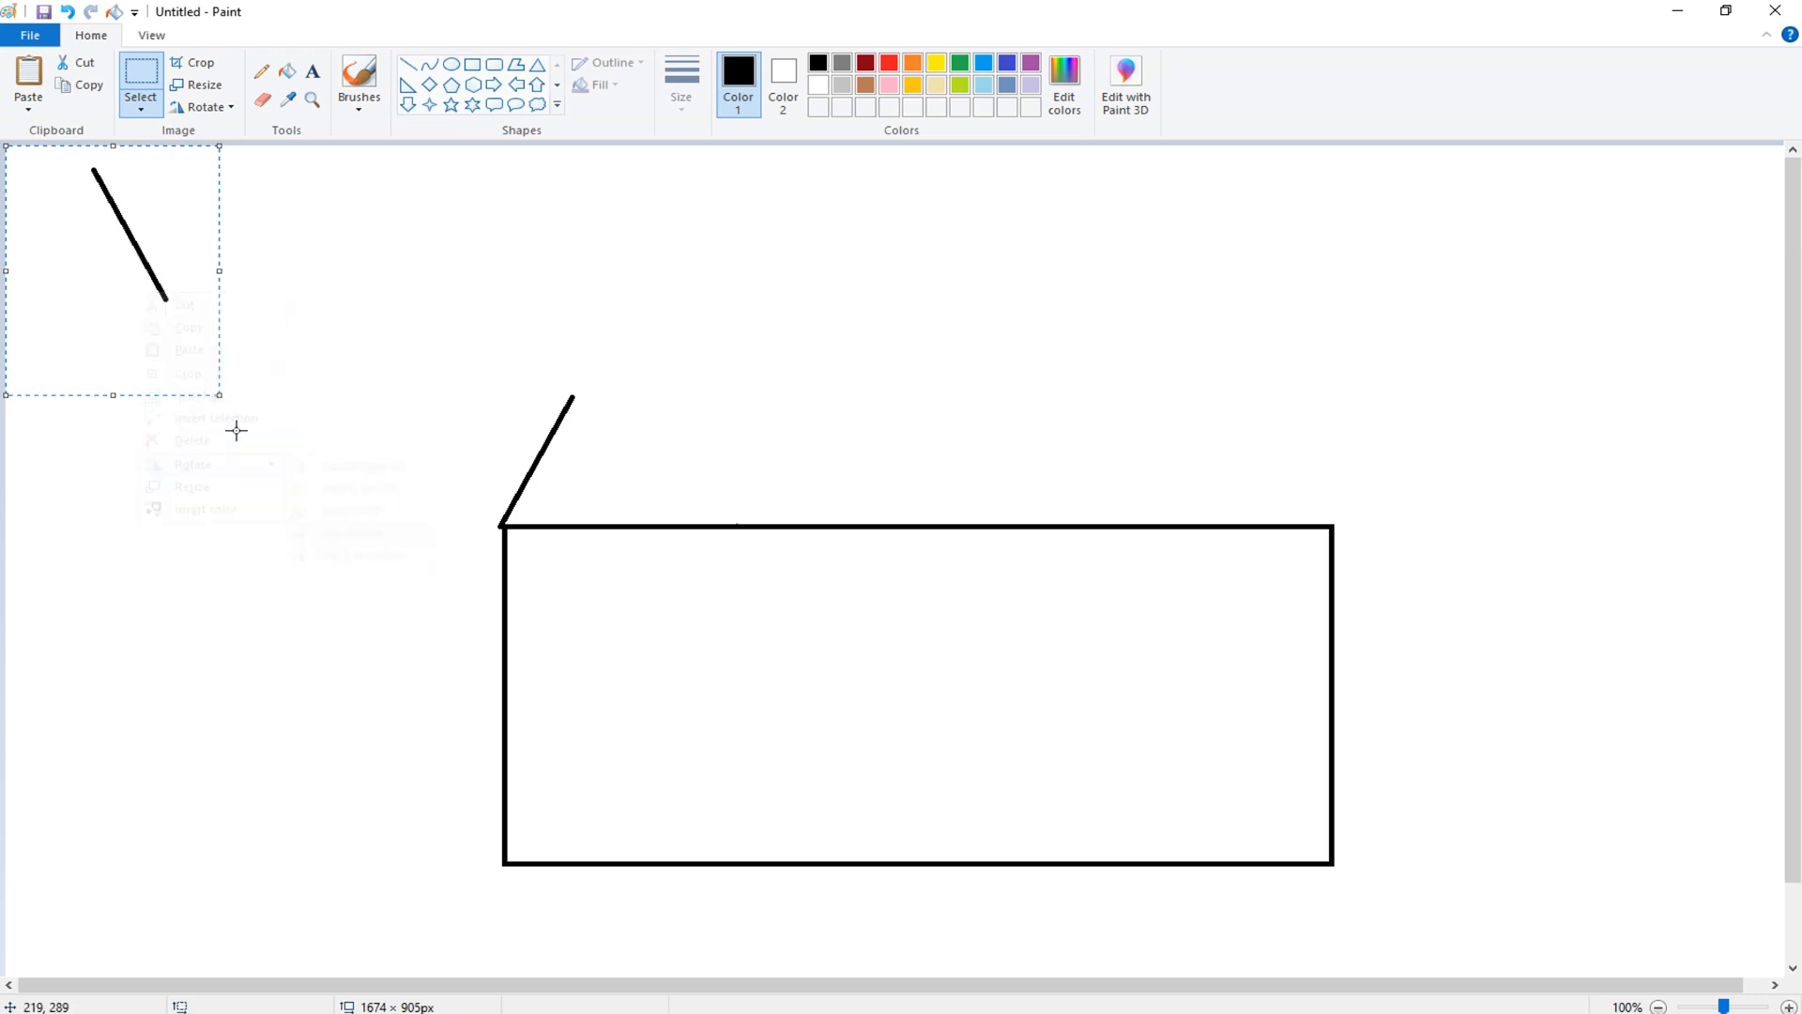
{"action": "left_click_drag", "start_coordinate": [163, 240], "coordinate": [1322, 463]}
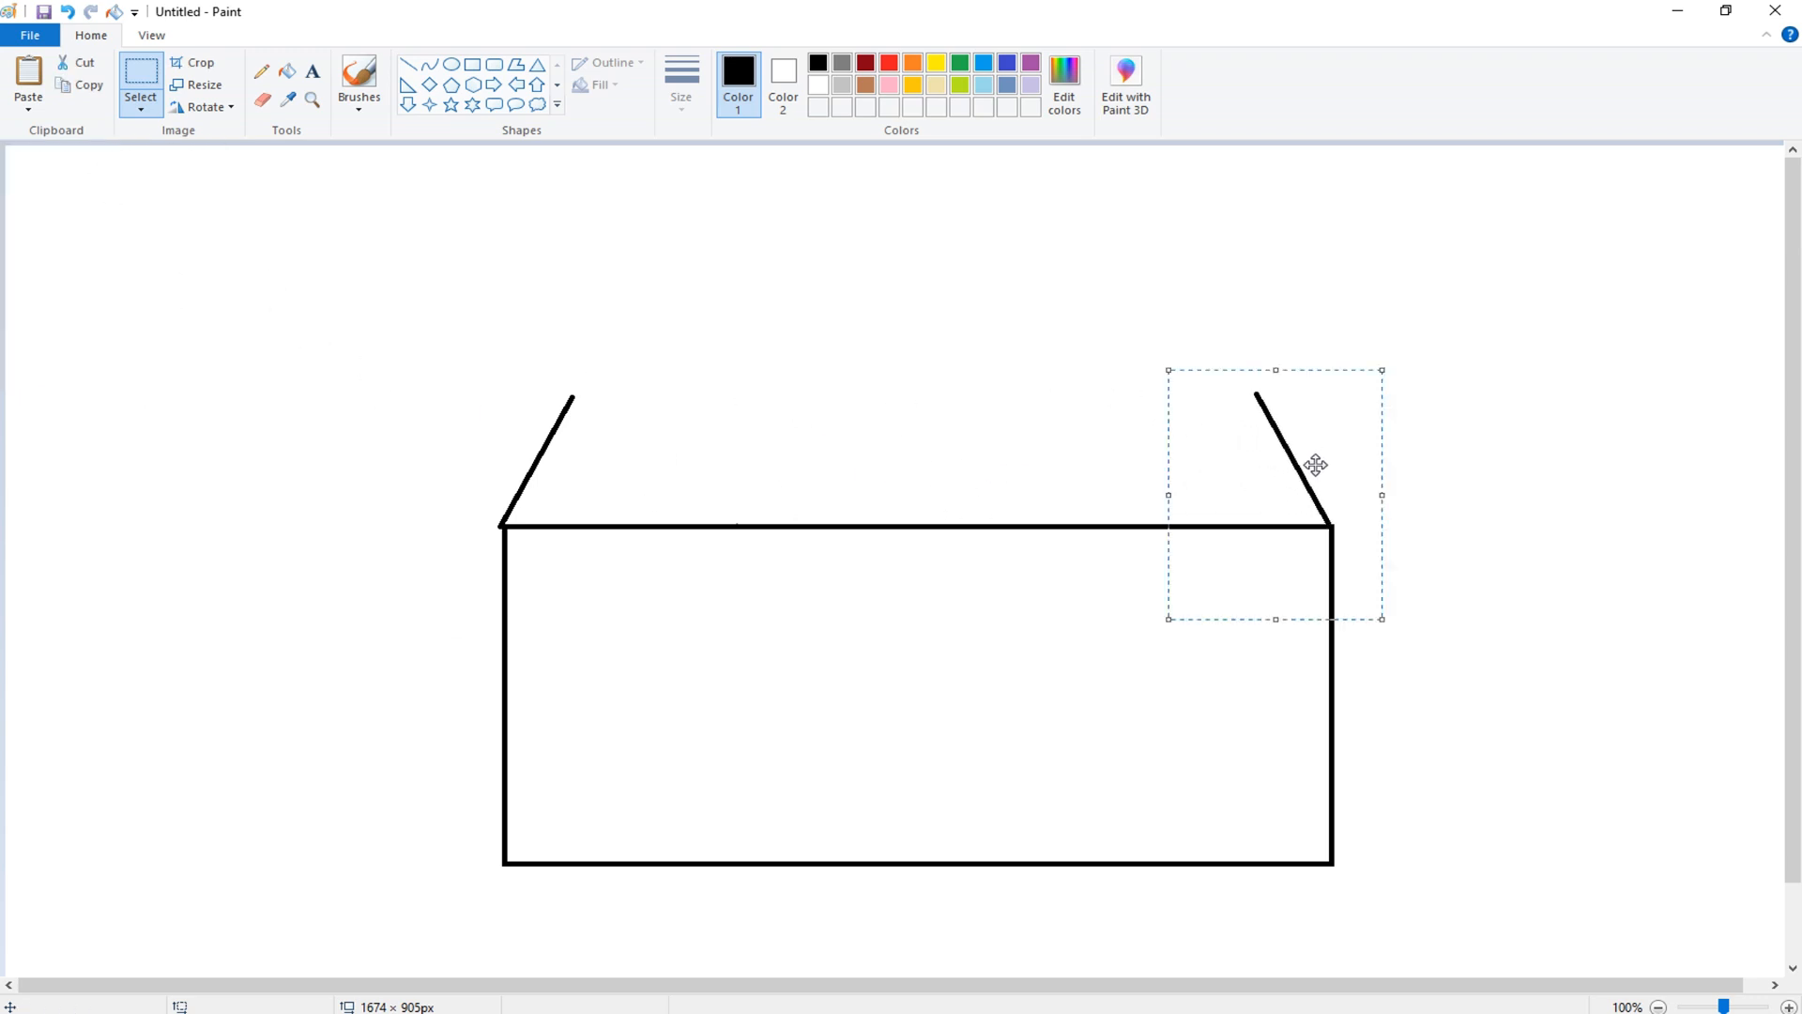
- Draw a horizontal line joining the tops of the two slanted lines to close the roof
{"action": "left_click", "coordinate": [407, 64]}
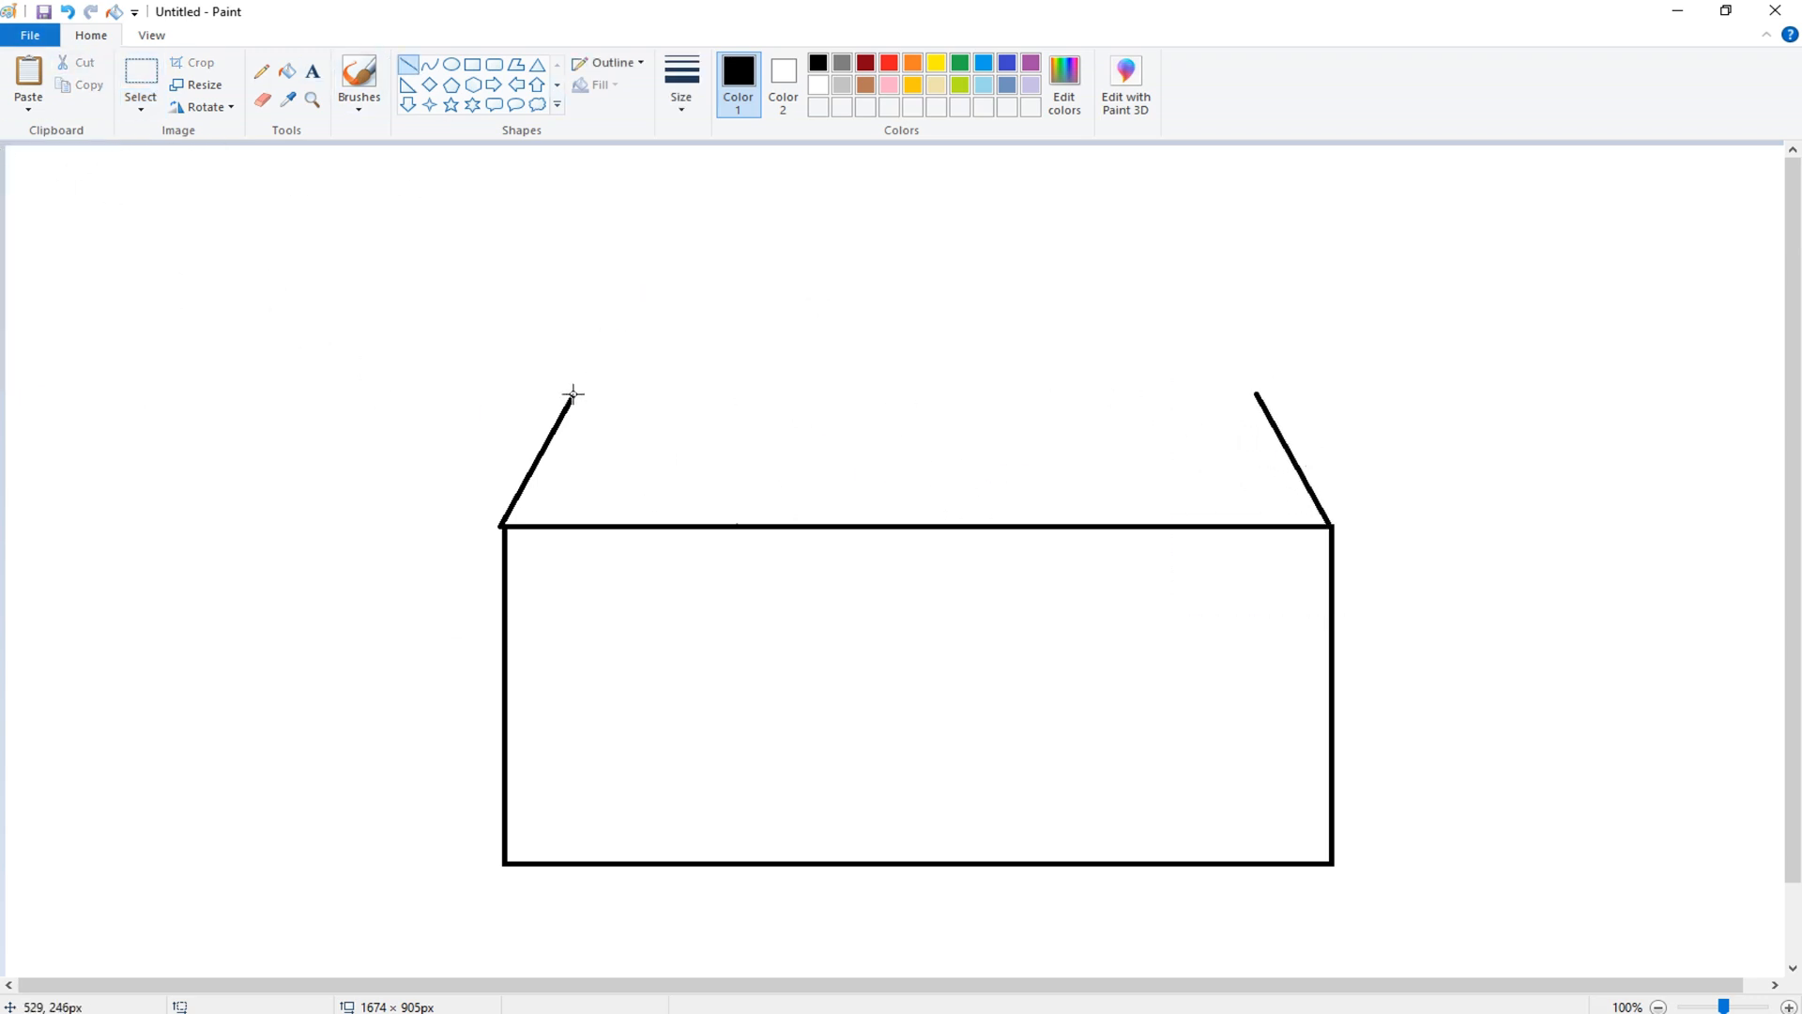
{"action": "left_click_drag", "start_coordinate": [572, 394], "coordinate": [1263, 394]}
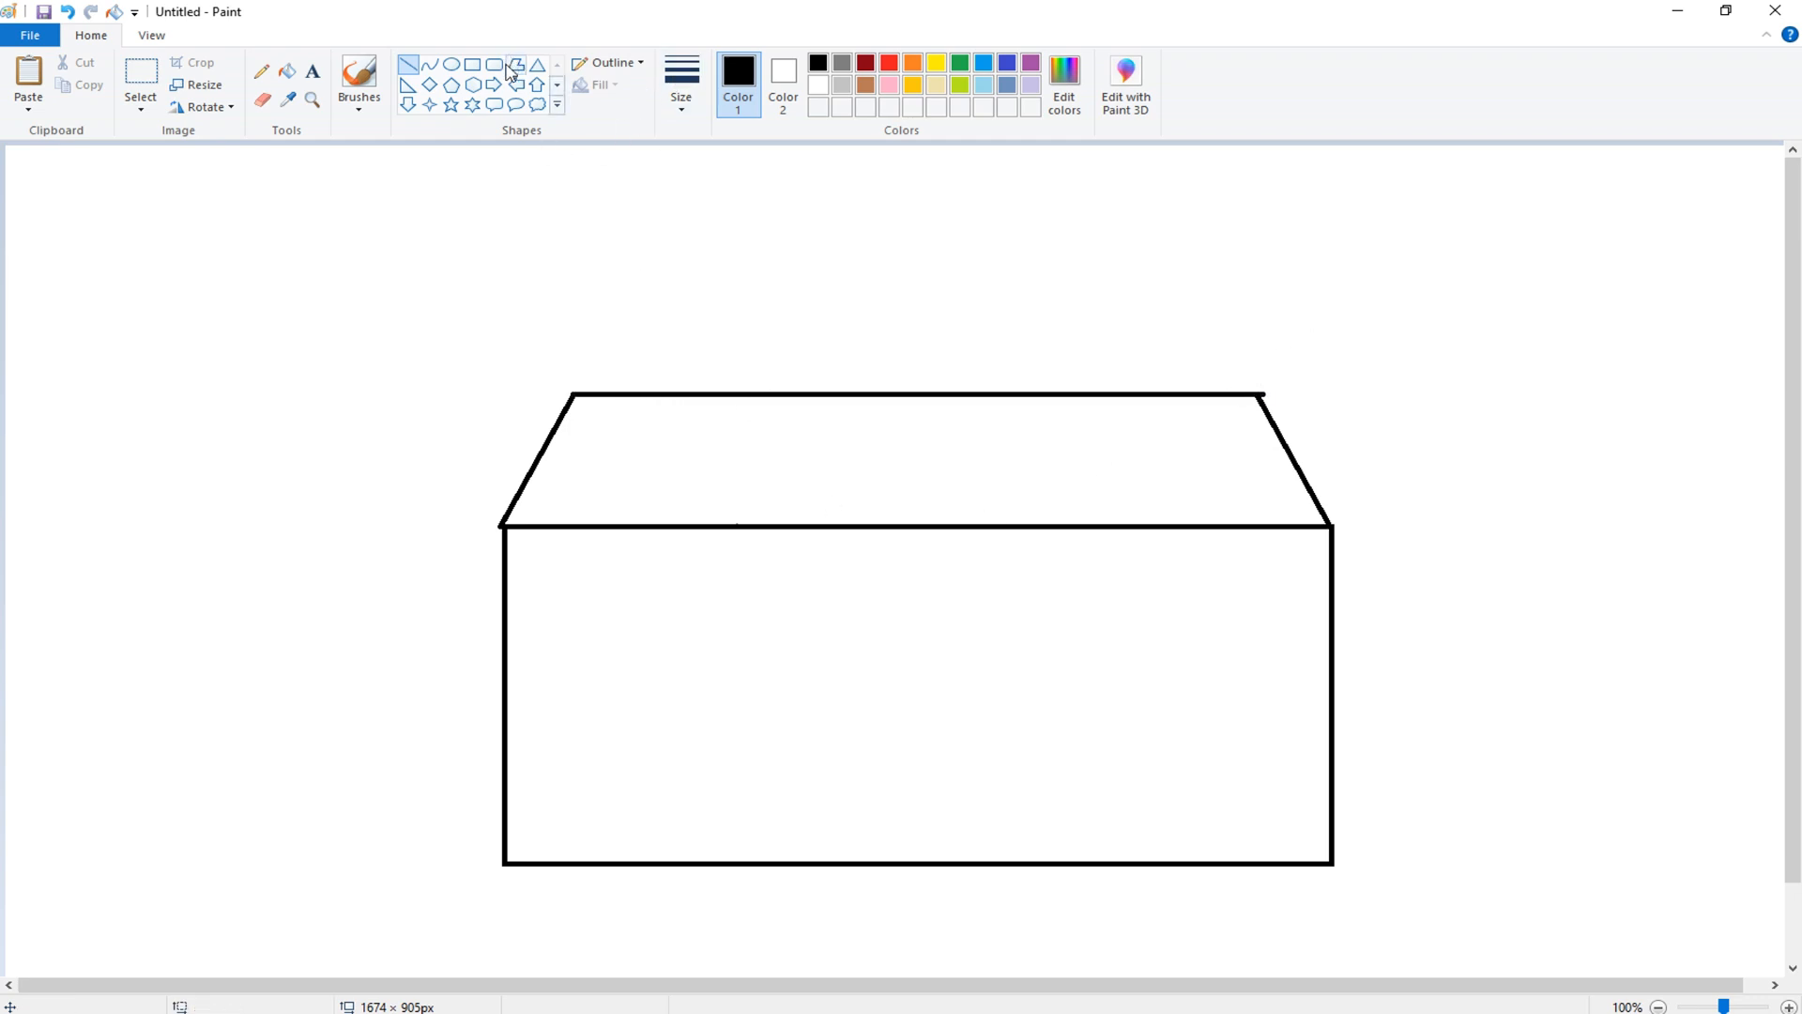
- Draw a rectangle about 252 × 177 px standing on the roof's left part and erase its top edge
{"action": "left_click", "coordinate": [473, 66]}
{"action": "mouse_move", "coordinate": [589, 212]}
{"action": "left_mouse_down"}
{"action": "mouse_move", "coordinate": [757, 370]}
{"action": "mouse_move", "coordinate": [858, 390]}
{"action": "left_mouse_up"}
{"action": "left_click_drag", "start_coordinate": [782, 321], "coordinate": [764, 318]}
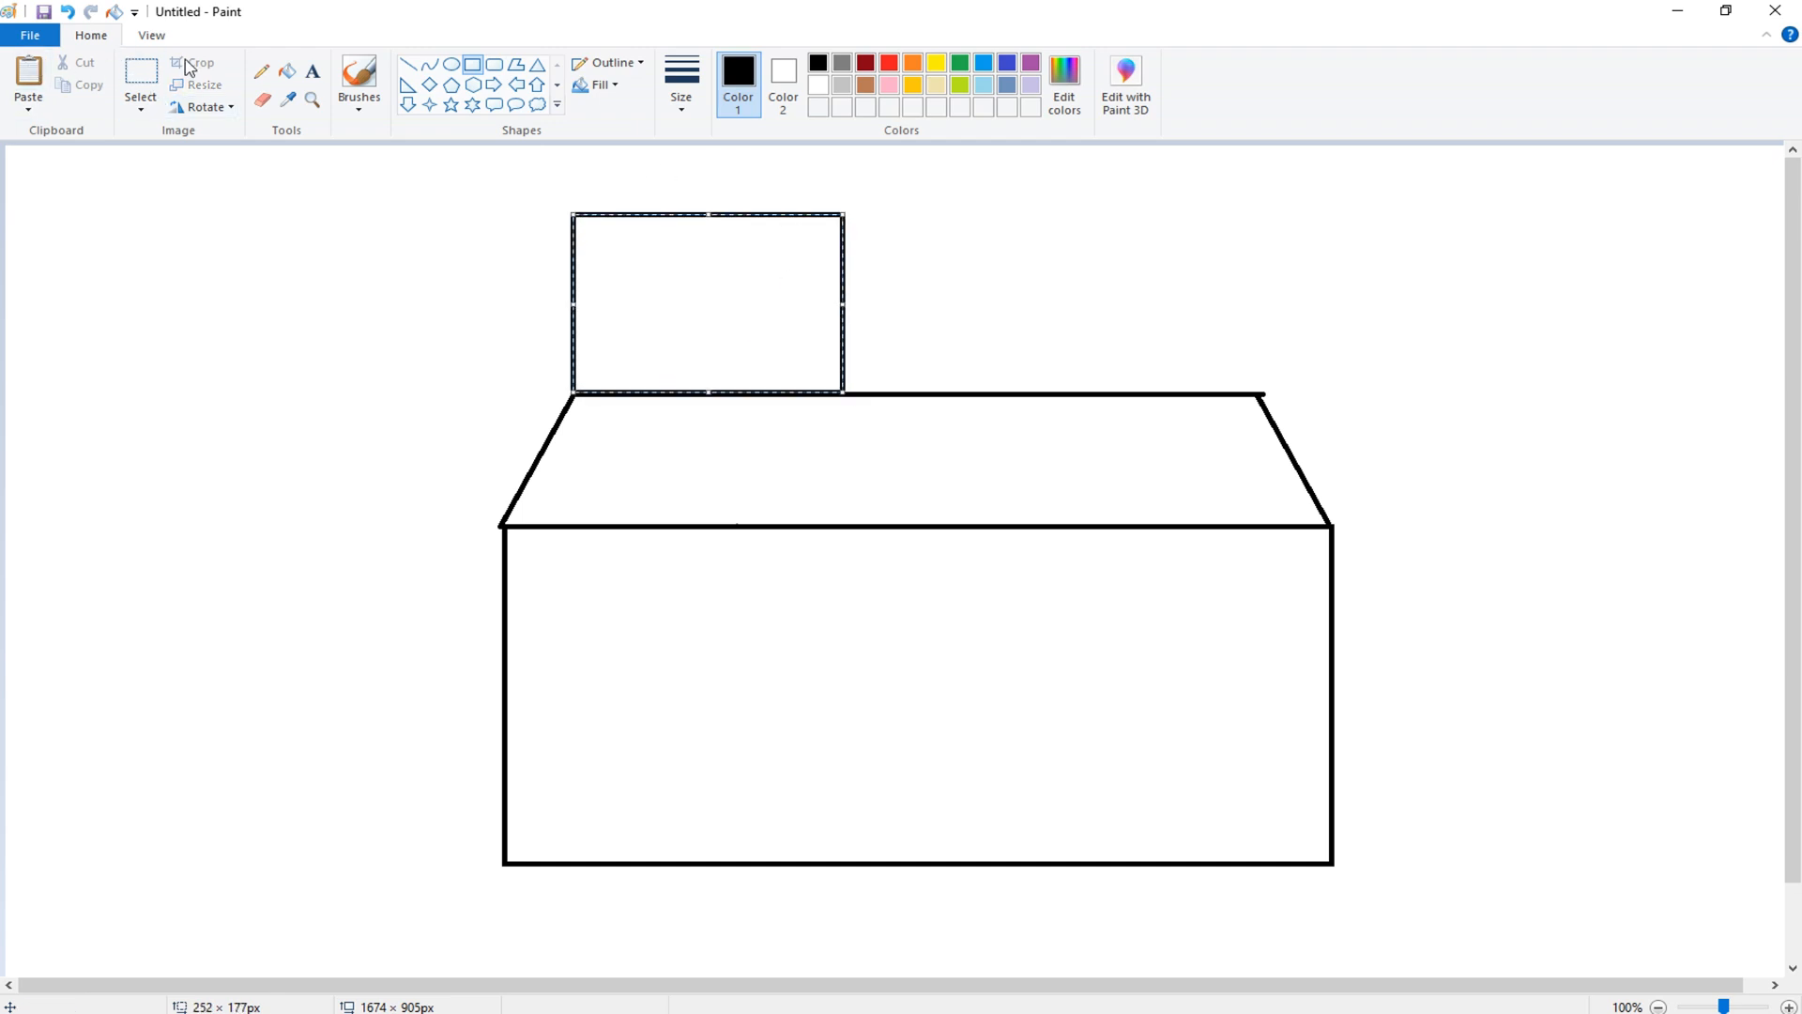
{"action": "left_click", "coordinate": [262, 98]}
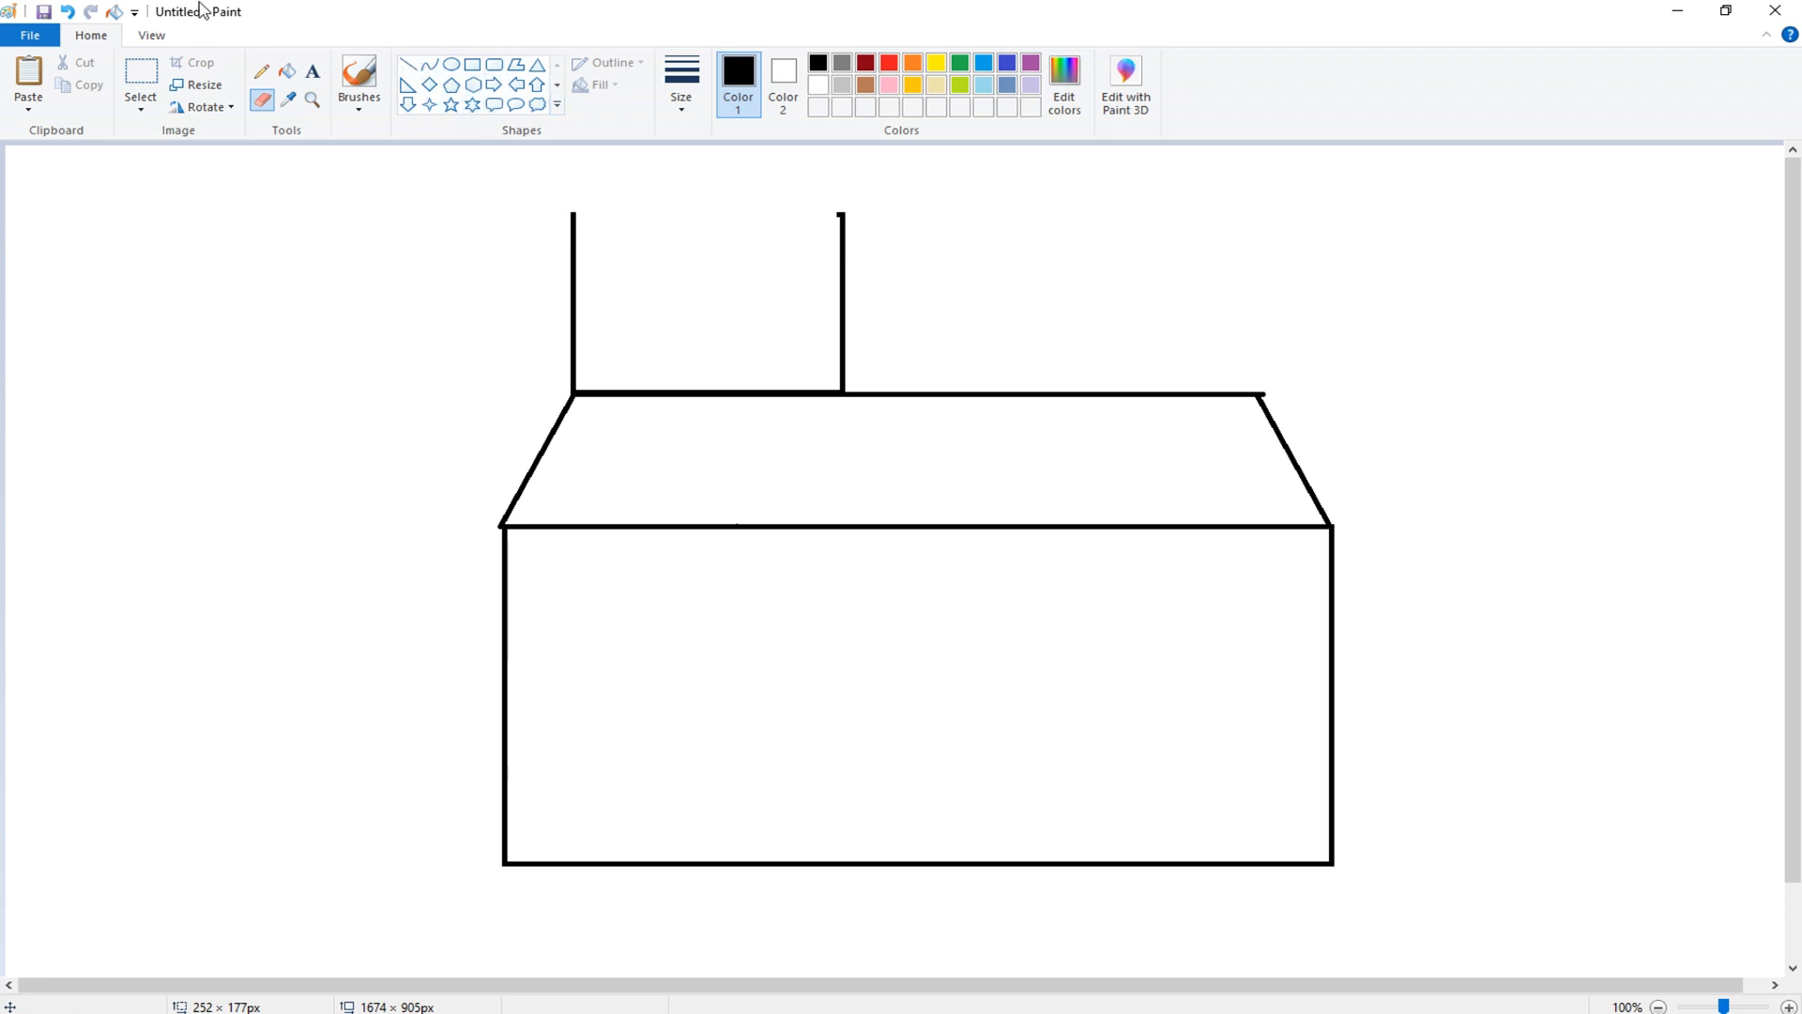
- Select the whole drawing and move it lower on the canvas
{"action": "left_click", "coordinate": [141, 75]}
{"action": "left_click_drag", "start_coordinate": [442, 171], "coordinate": [1435, 939]}
{"action": "right_click", "coordinate": [1001, 647]}
{"action": "left_click", "coordinate": [317, 566]}
{"action": "left_click_drag", "start_coordinate": [442, 172], "coordinate": [463, 227]}
{"action": "mouse_move", "coordinate": [832, 518]}
{"action": "left_mouse_down"}
{"action": "mouse_move", "coordinate": [786, 524]}
{"action": "mouse_move", "coordinate": [805, 540]}
{"action": "mouse_move", "coordinate": [797, 563]}
{"action": "left_mouse_up"}
{"action": "left_click_drag", "start_coordinate": [428, 278], "coordinate": [447, 326]}
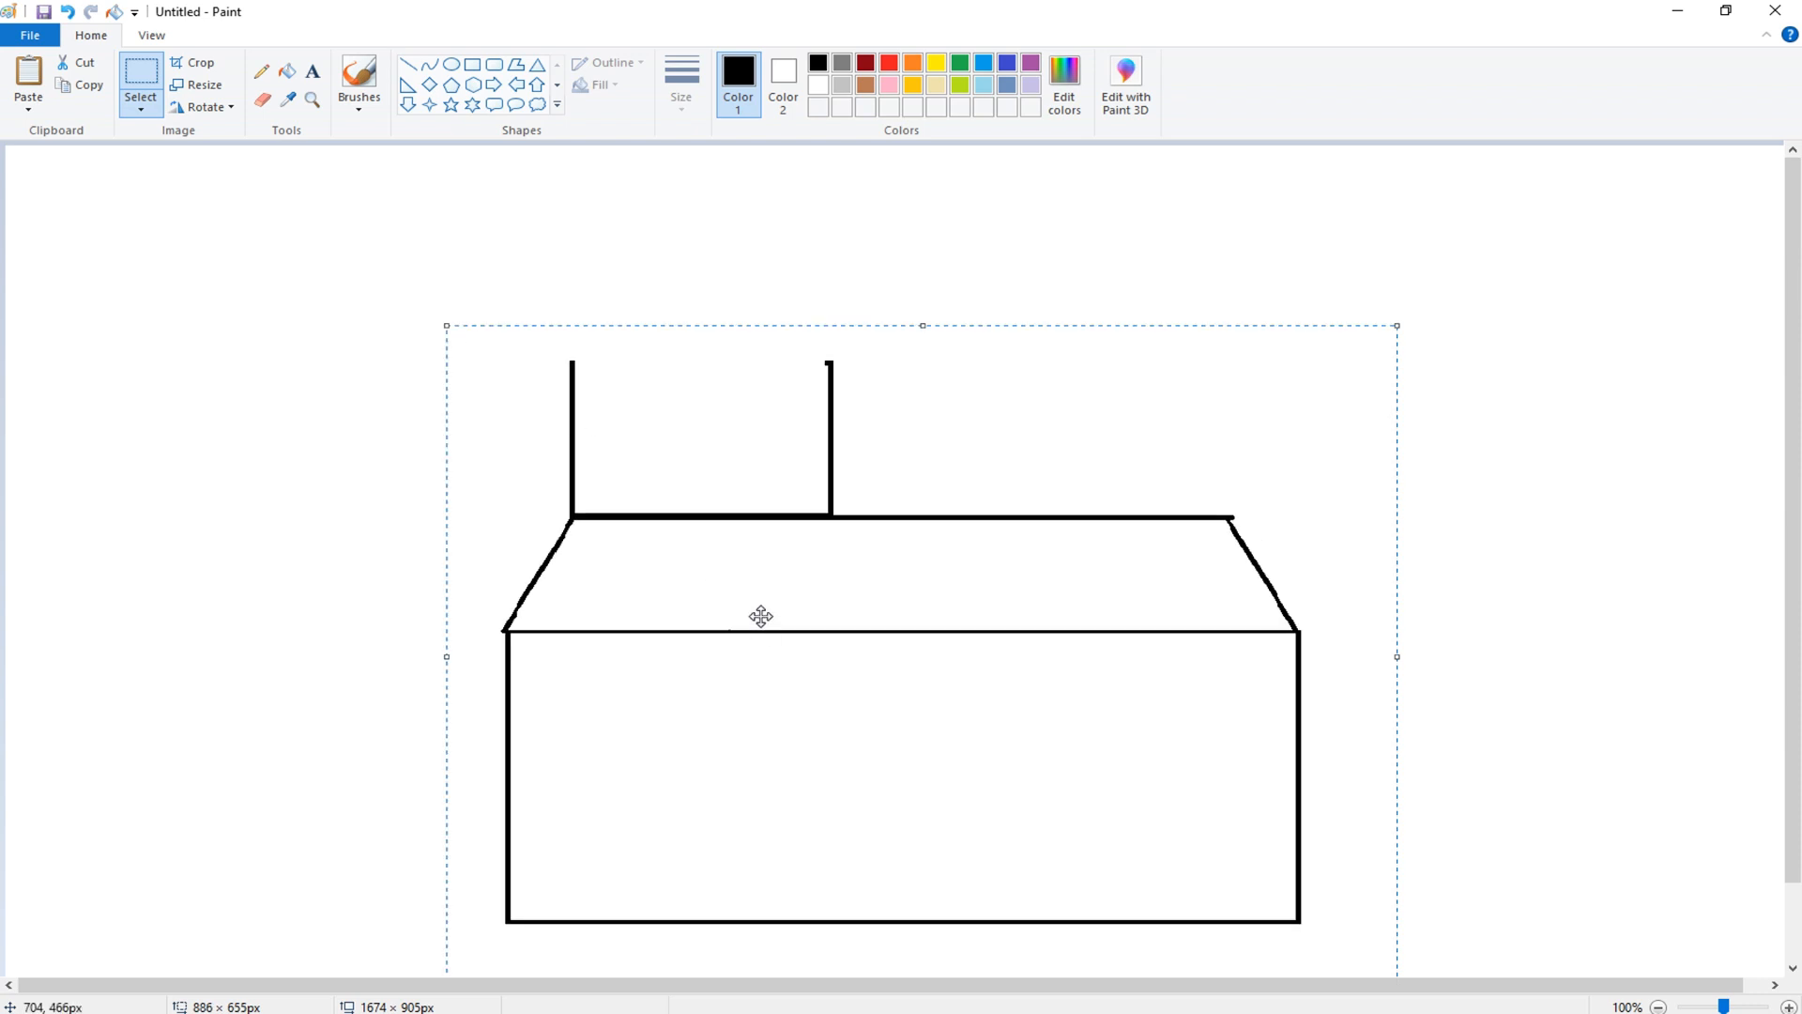
{"action": "mouse_move", "coordinate": [760, 616]}
{"action": "left_mouse_down"}
{"action": "mouse_move", "coordinate": [745, 563]}
{"action": "mouse_move", "coordinate": [741, 607]}
{"action": "mouse_move", "coordinate": [756, 591]}
{"action": "left_mouse_up"}
{"action": "left_click", "coordinate": [385, 406]}
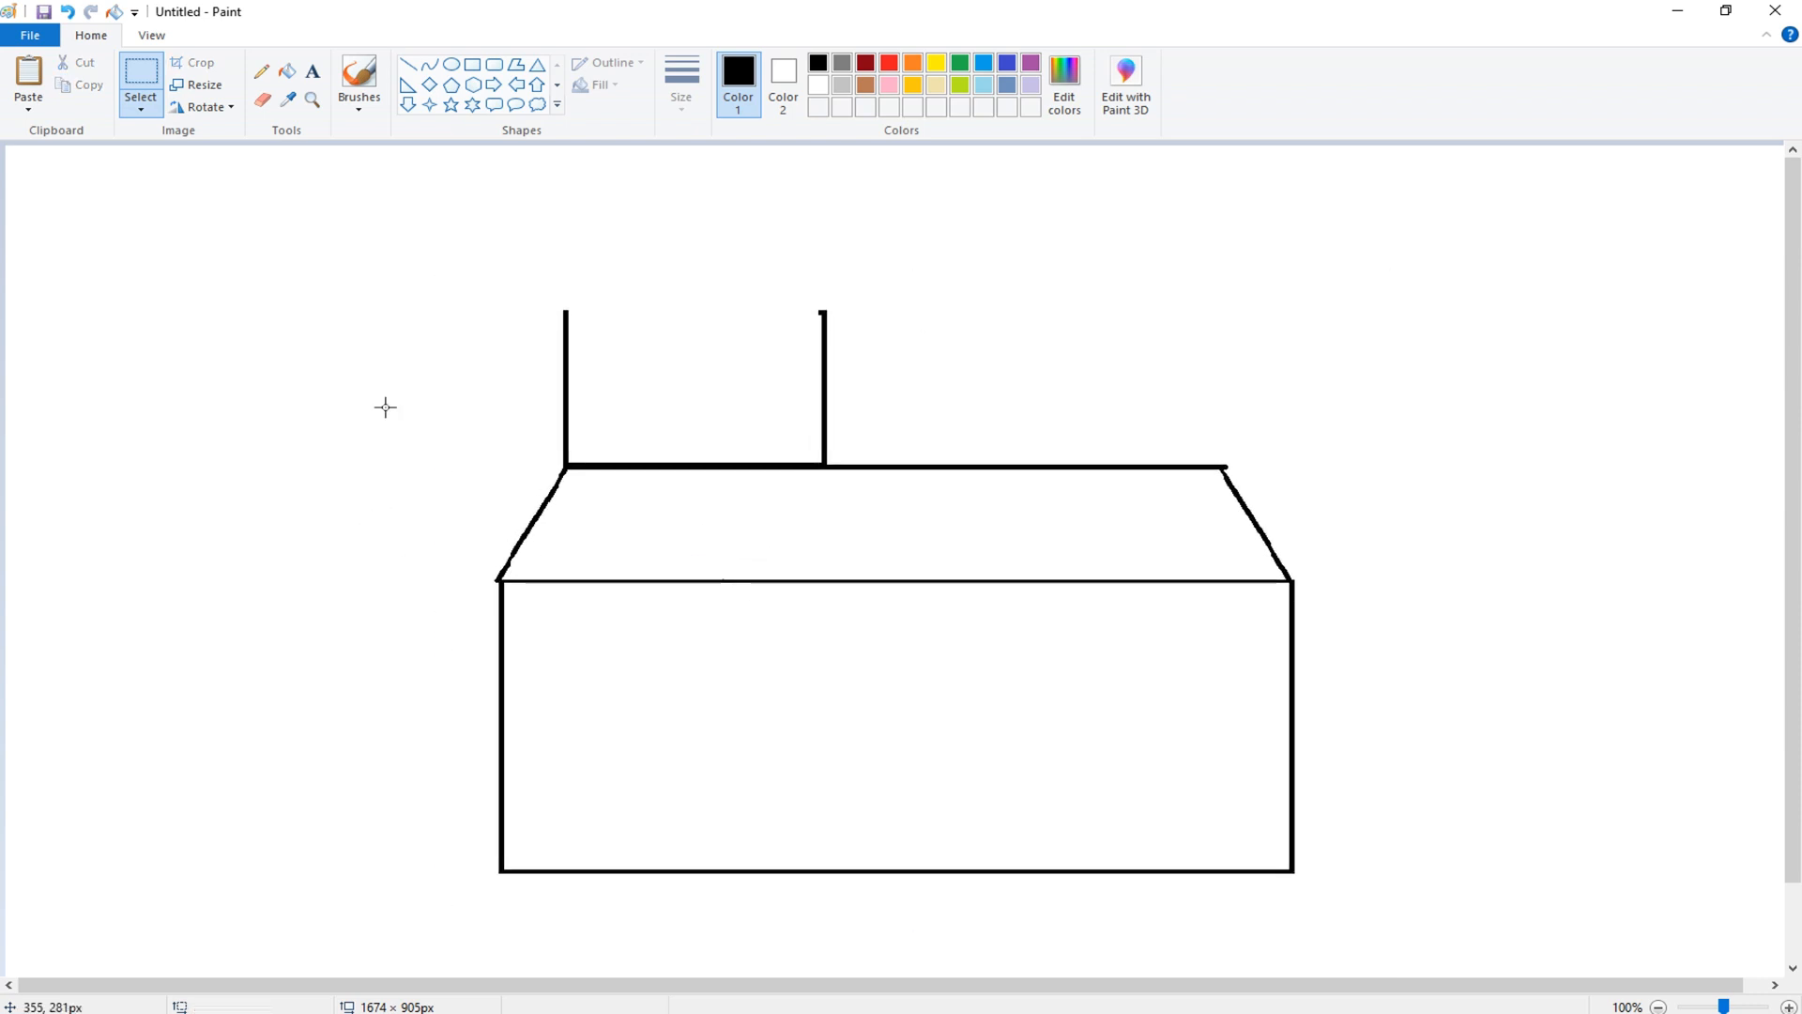
- Draw a slanted line and move a copy of it onto the top of the tower's left wall
{"action": "left_click", "coordinate": [408, 64]}
{"action": "mouse_move", "coordinate": [564, 312]}
{"action": "left_mouse_down"}
{"action": "mouse_move", "coordinate": [654, 180]}
{"action": "mouse_move", "coordinate": [533, 231]}
{"action": "mouse_move", "coordinate": [282, 263]}
{"action": "left_mouse_up"}
{"action": "left_click", "coordinate": [141, 84]}
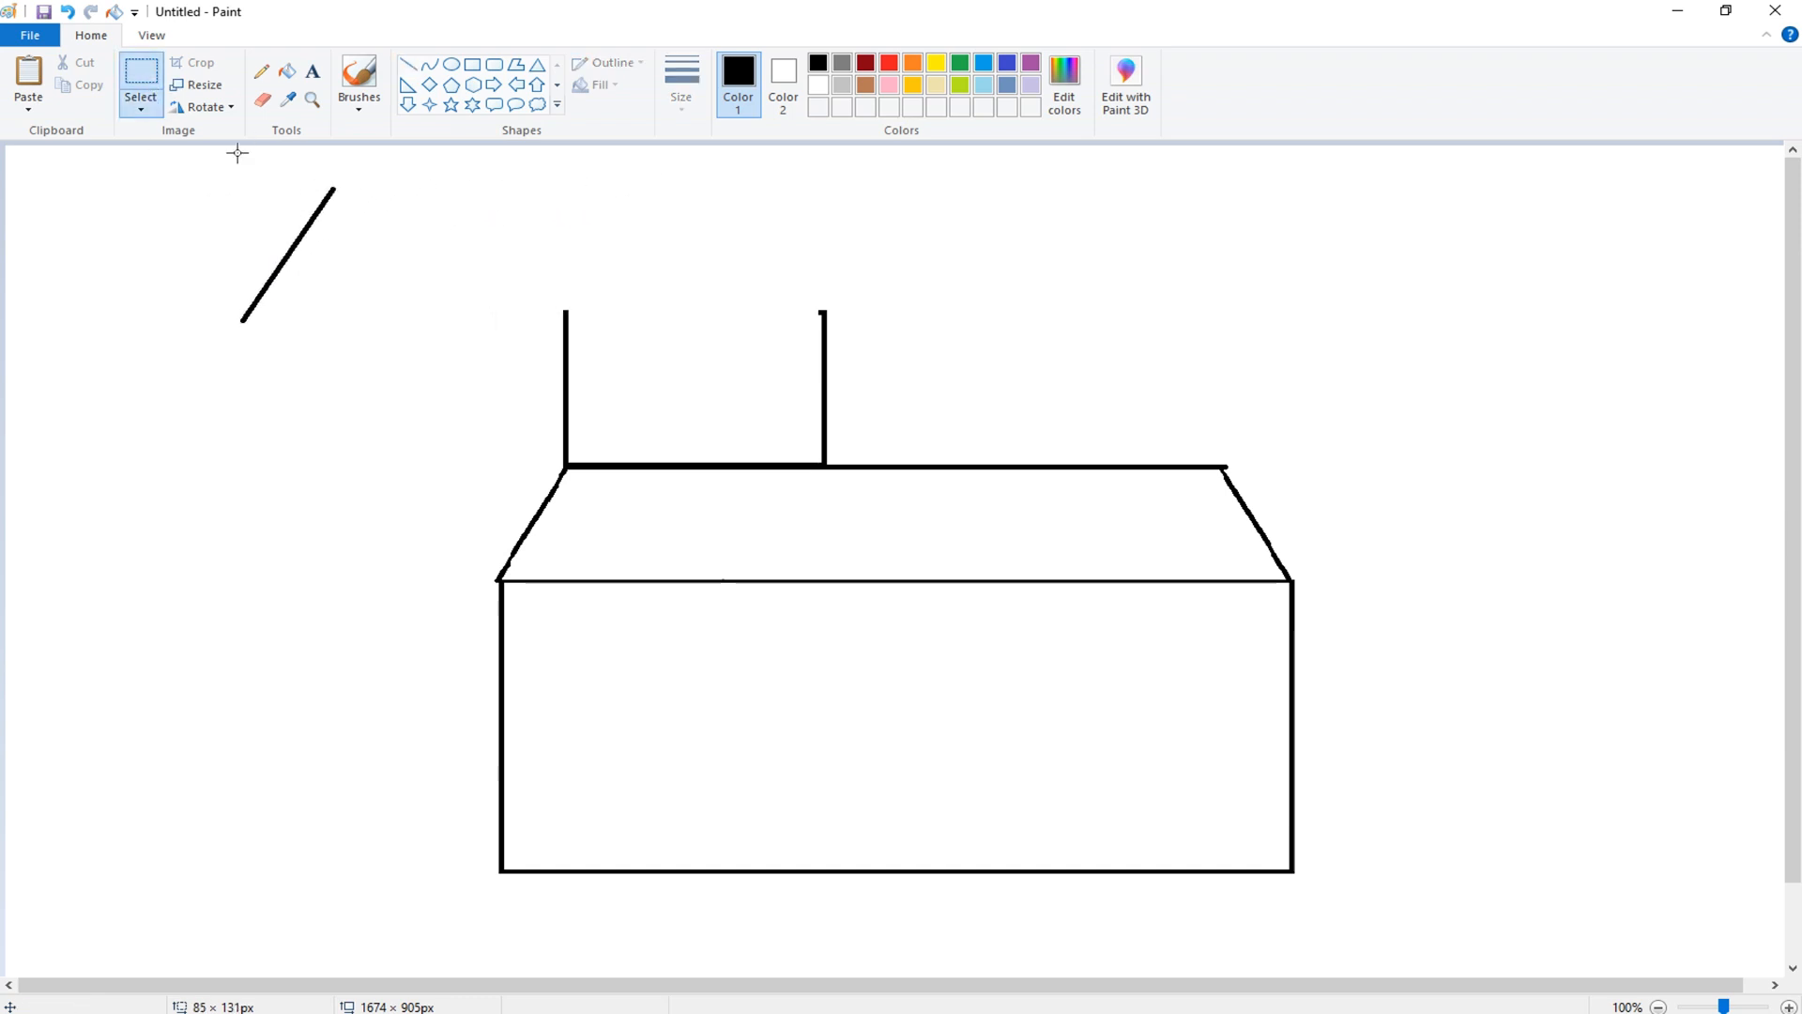
{"action": "left_click_drag", "start_coordinate": [234, 169], "coordinate": [375, 350]}
{"action": "right_click", "coordinate": [308, 310]}
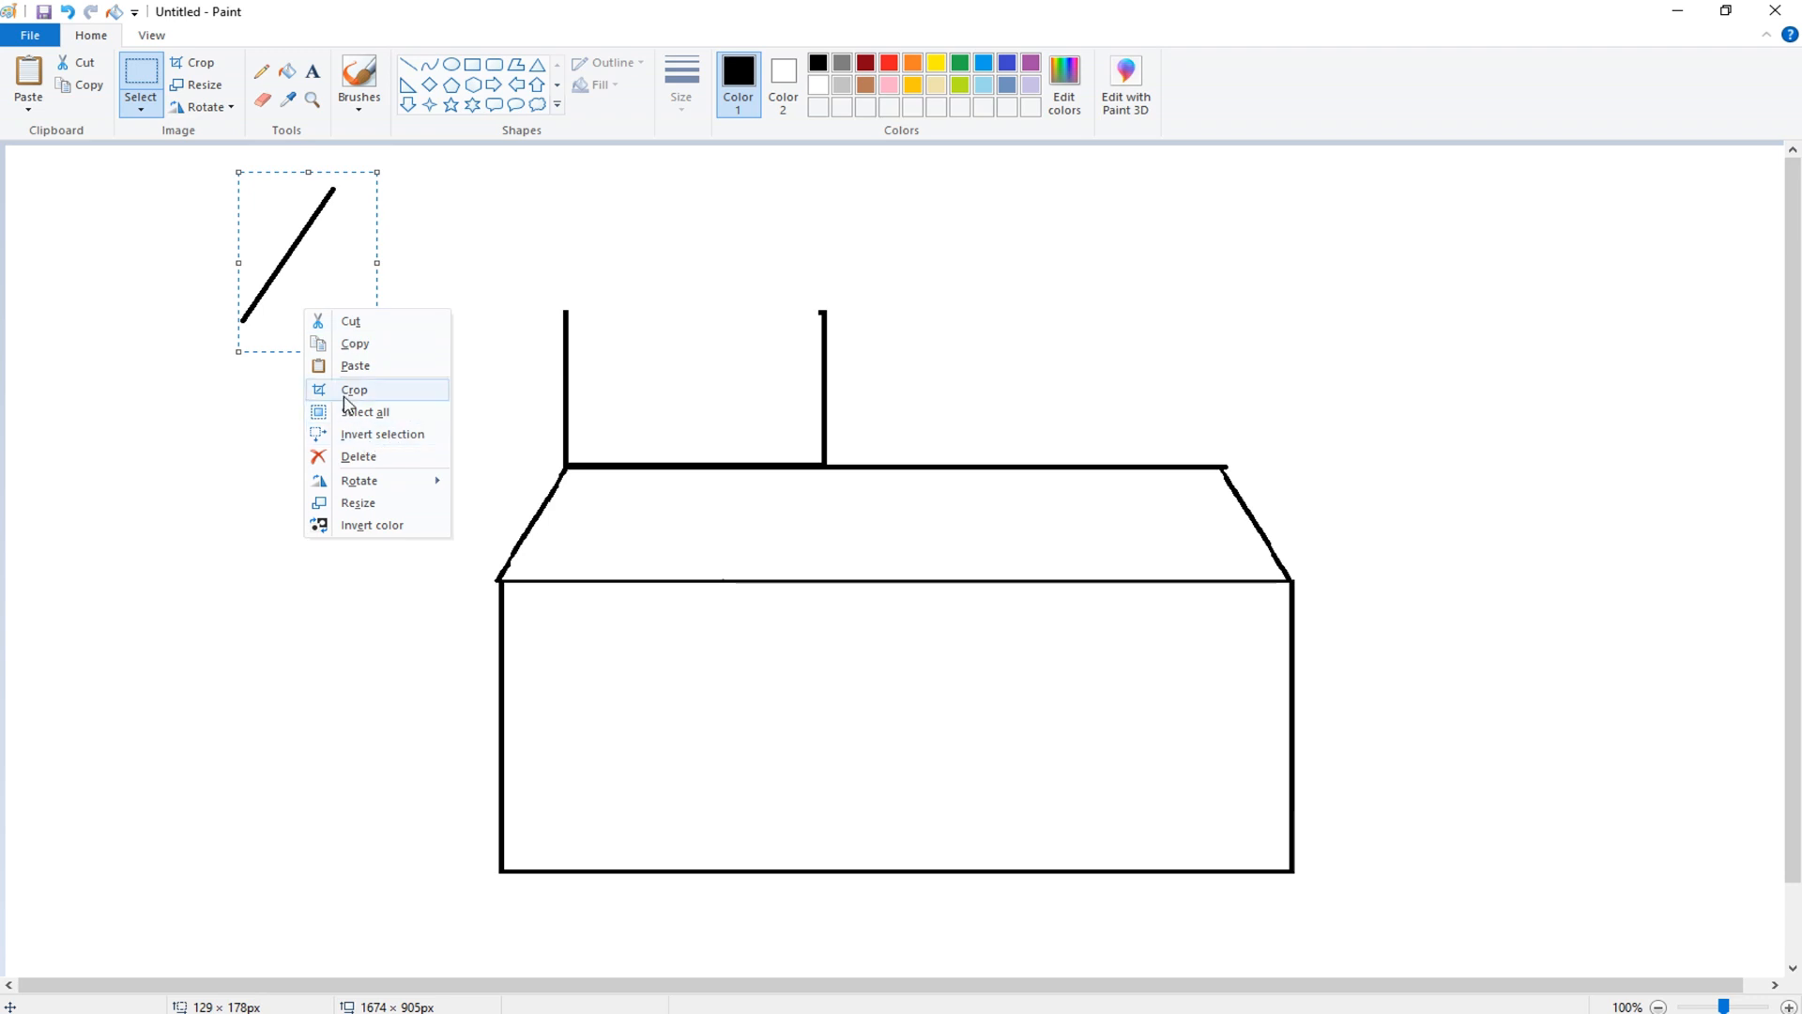
{"action": "left_click", "coordinate": [342, 368]}
{"action": "left_click_drag", "start_coordinate": [127, 353], "coordinate": [600, 291]}
- Paste a horizontally flipped copy of the line, place it, then undo all the slanted roof lines
{"action": "left_click", "coordinate": [17, 73]}
{"action": "right_click", "coordinate": [110, 255]}
{"action": "mouse_move", "coordinate": [179, 434]}
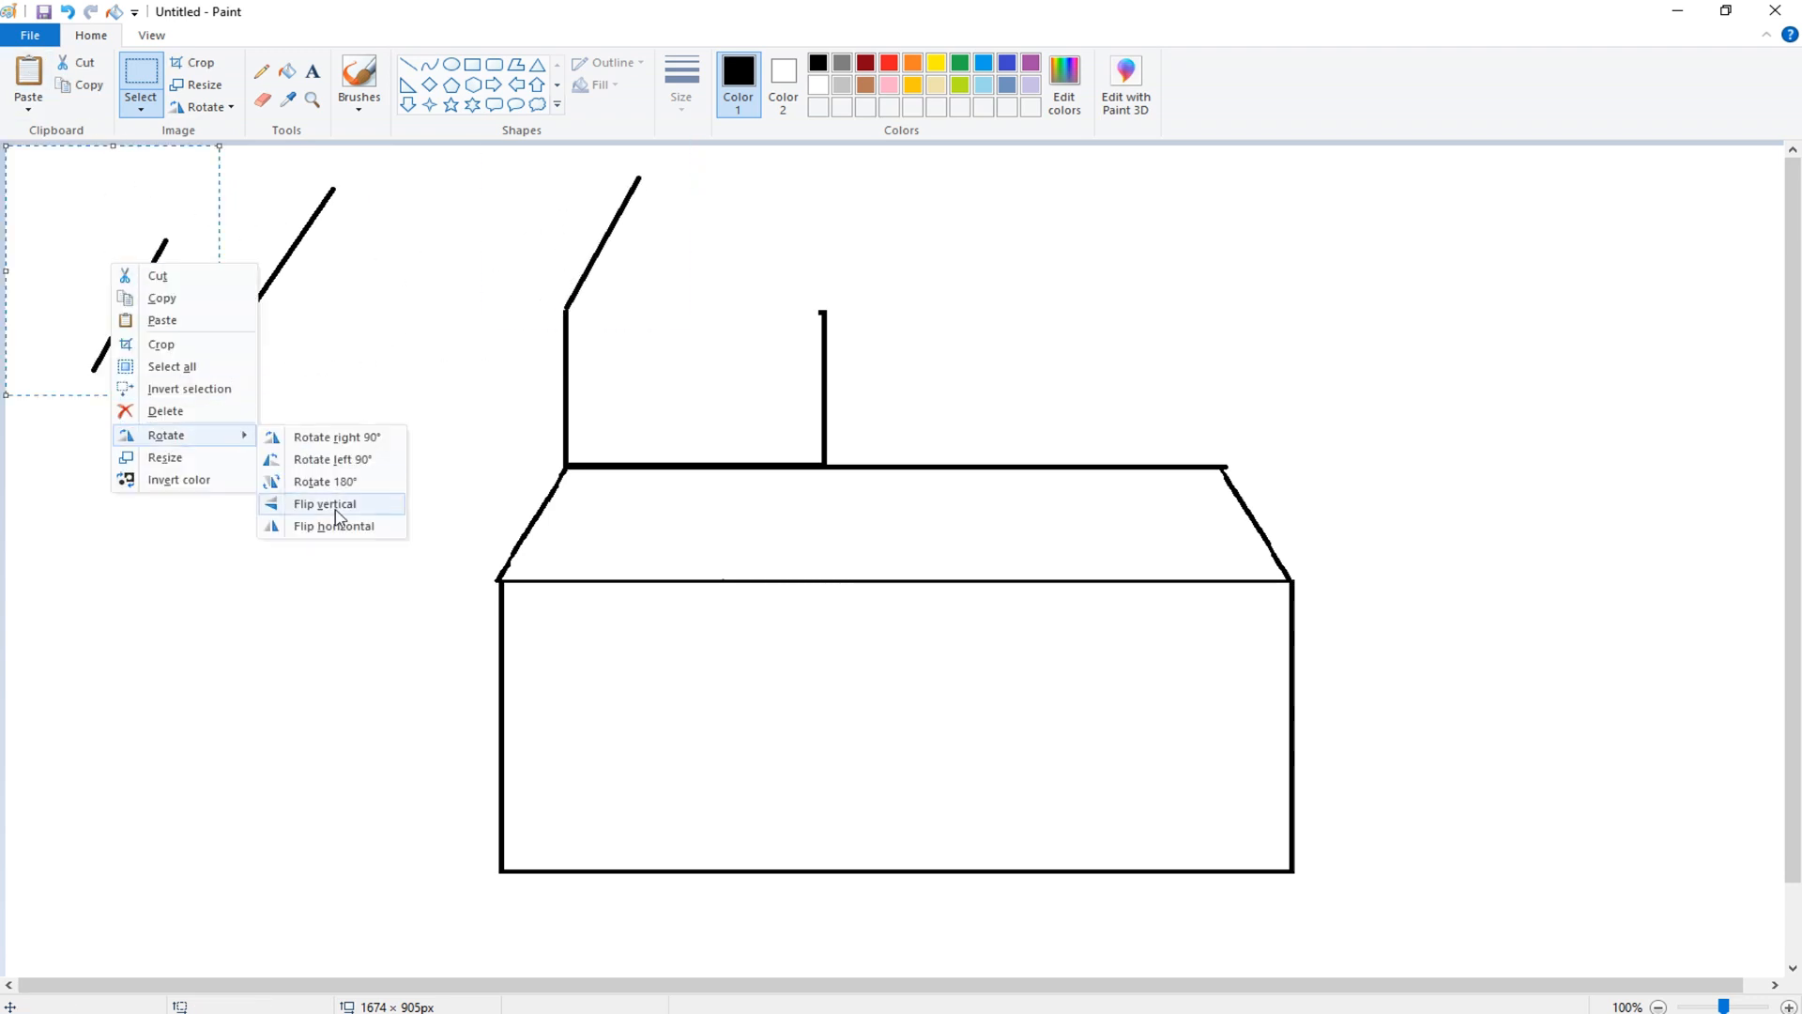
{"action": "left_click", "coordinate": [340, 524]}
{"action": "left_click_drag", "start_coordinate": [160, 322], "coordinate": [711, 327]}
{"action": "key", "text": "ctrl+z"}
{"action": "key", "text": "ctrl+z"}
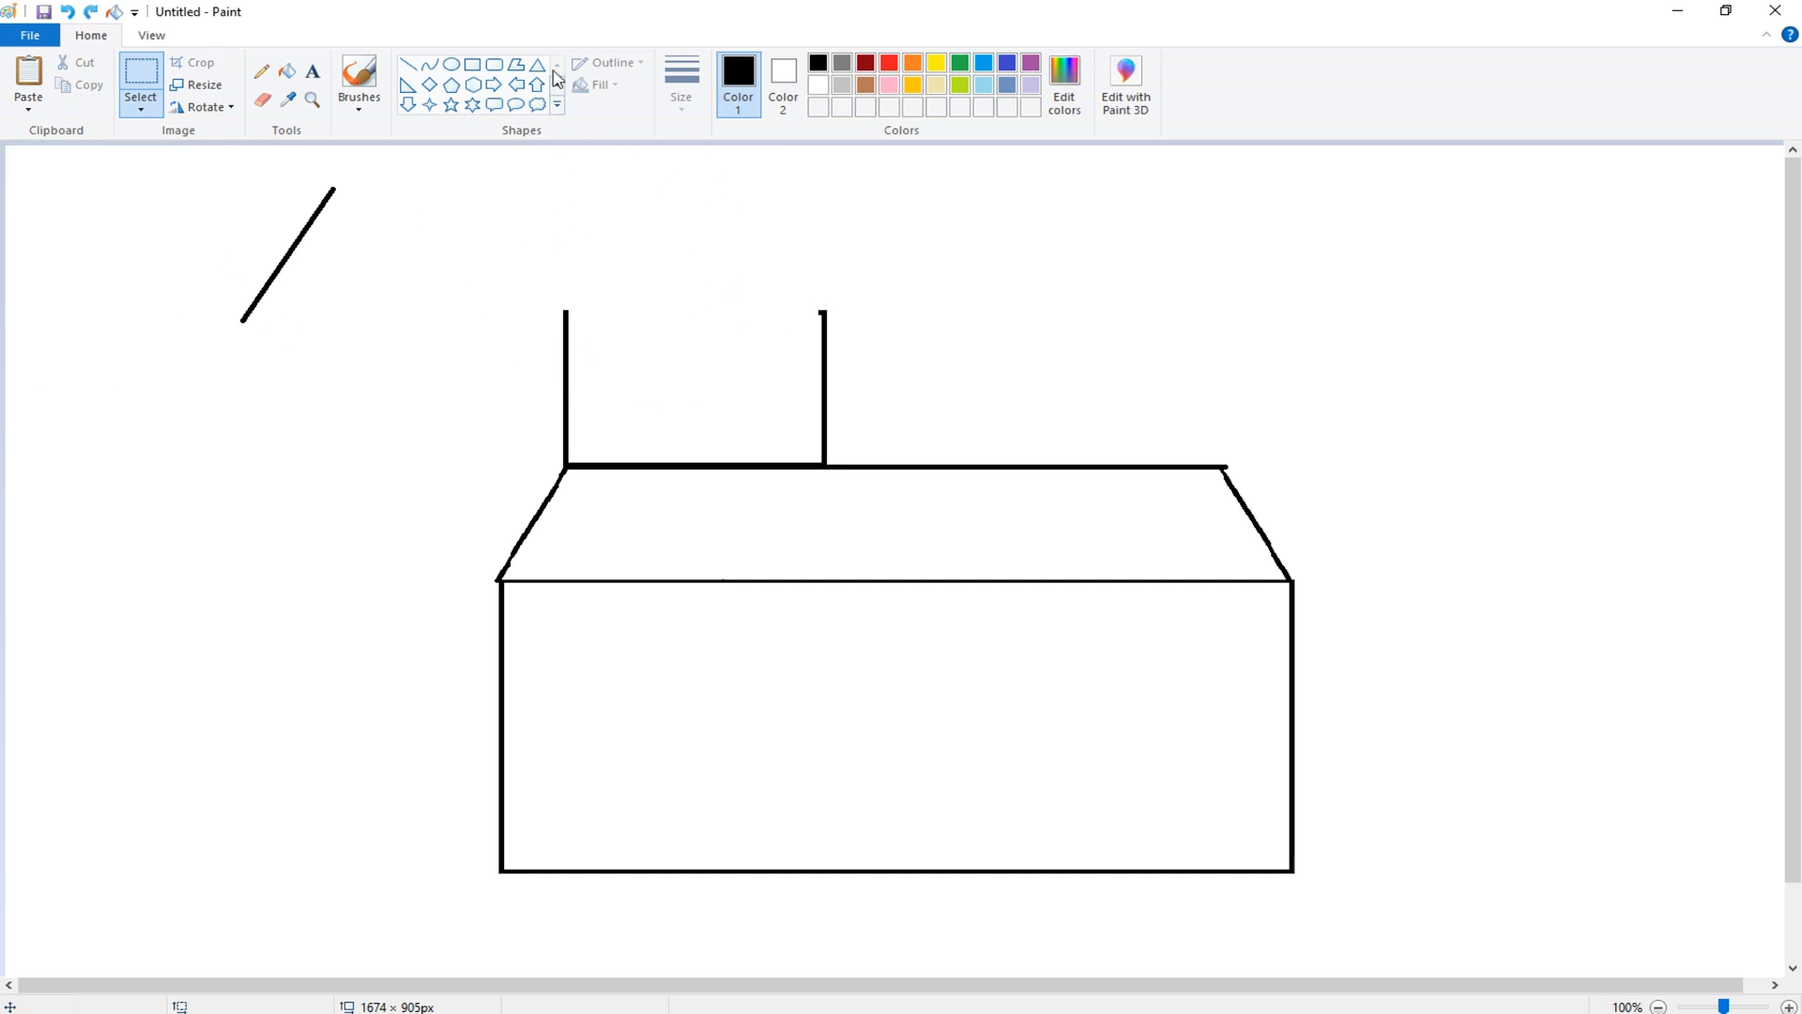
{"action": "left_click_drag", "start_coordinate": [595, 201], "coordinate": [793, 335]}
{"action": "key", "text": "ctrl+z"}
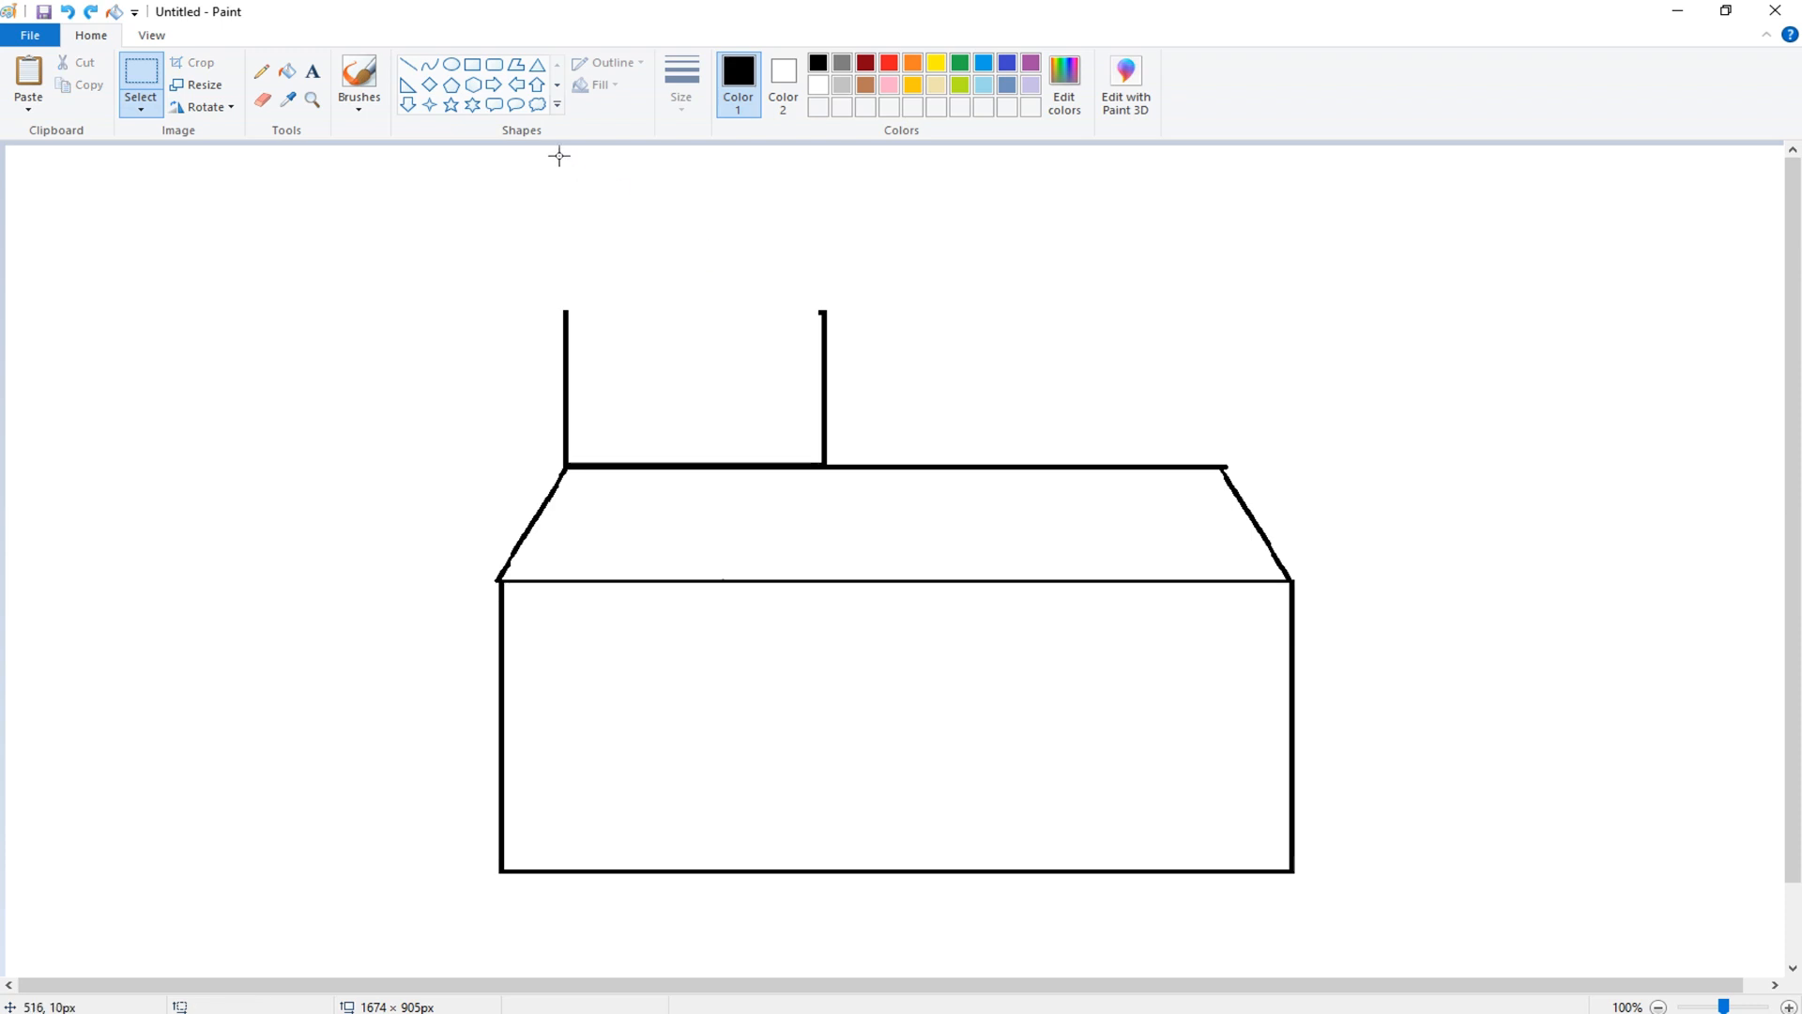
- Draw a triangular roof on the tower and stretch its apex upward to about 272 × 159 px
{"action": "left_click", "coordinate": [538, 70]}
{"action": "mouse_move", "coordinate": [556, 201]}
{"action": "left_mouse_down"}
{"action": "mouse_move", "coordinate": [680, 314]}
{"action": "mouse_move", "coordinate": [845, 314]}
{"action": "left_mouse_up"}
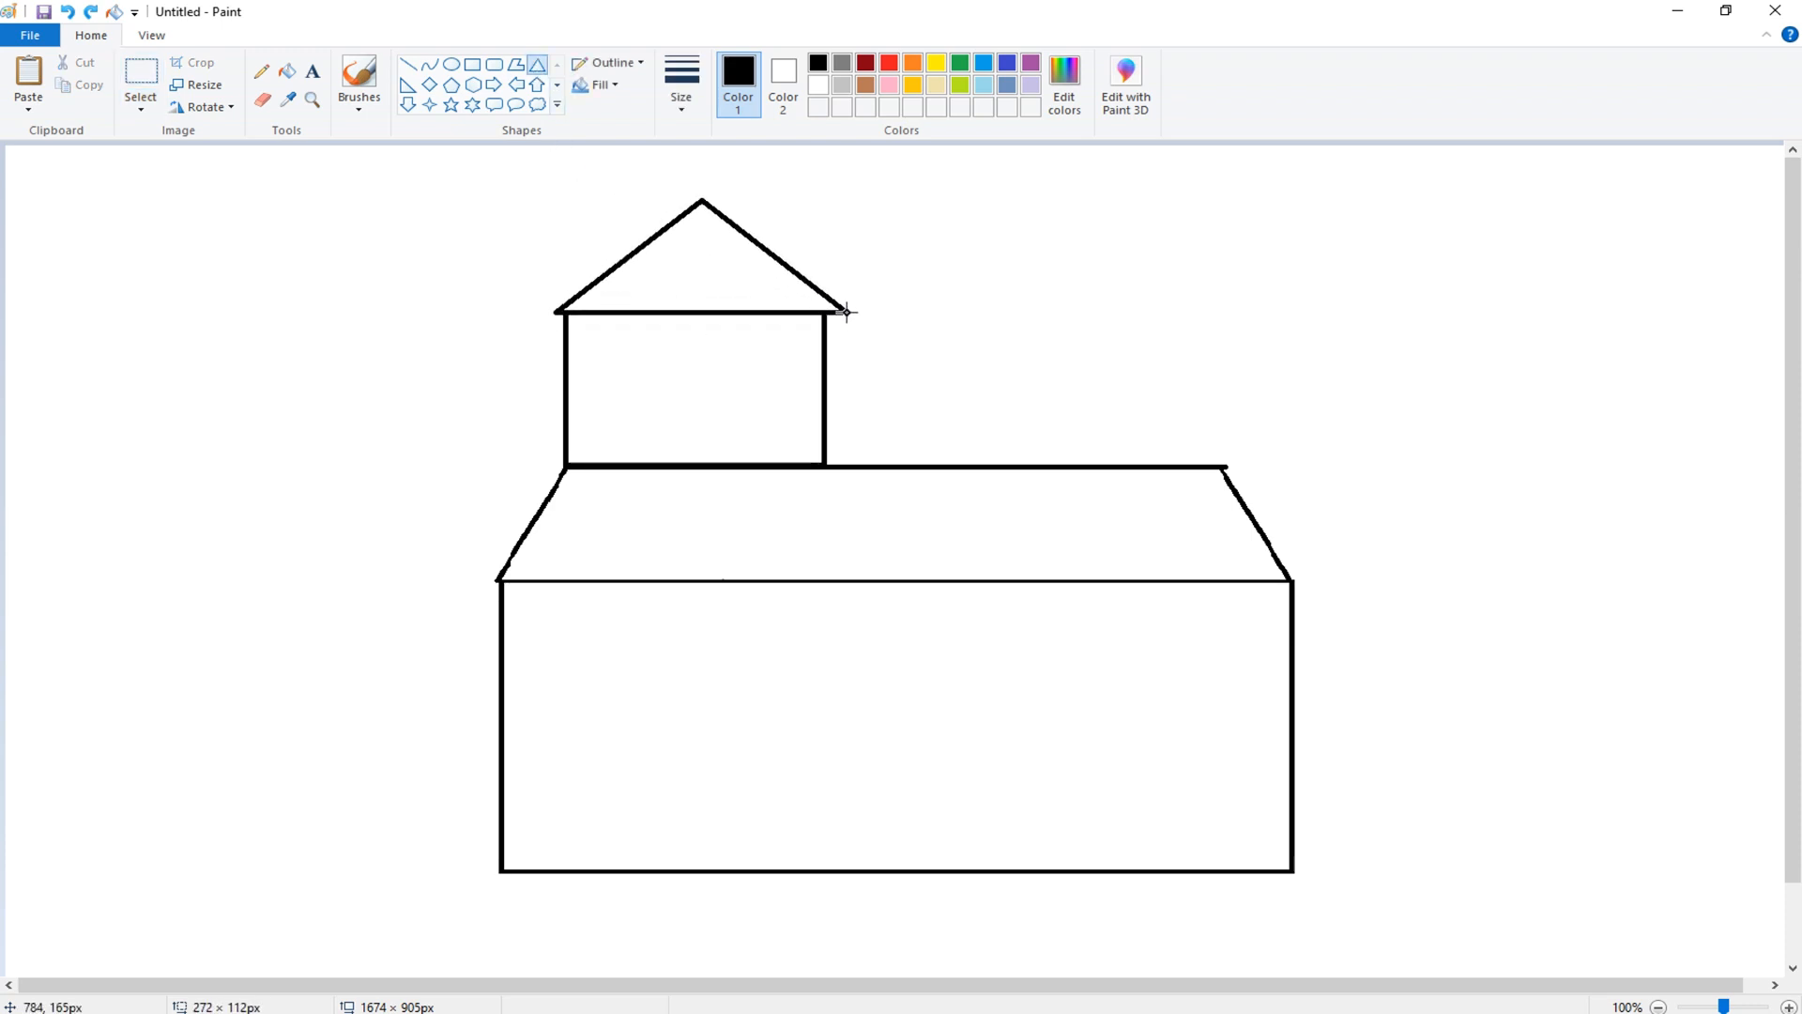
{"action": "left_click_drag", "start_coordinate": [703, 201], "coordinate": [700, 148]}
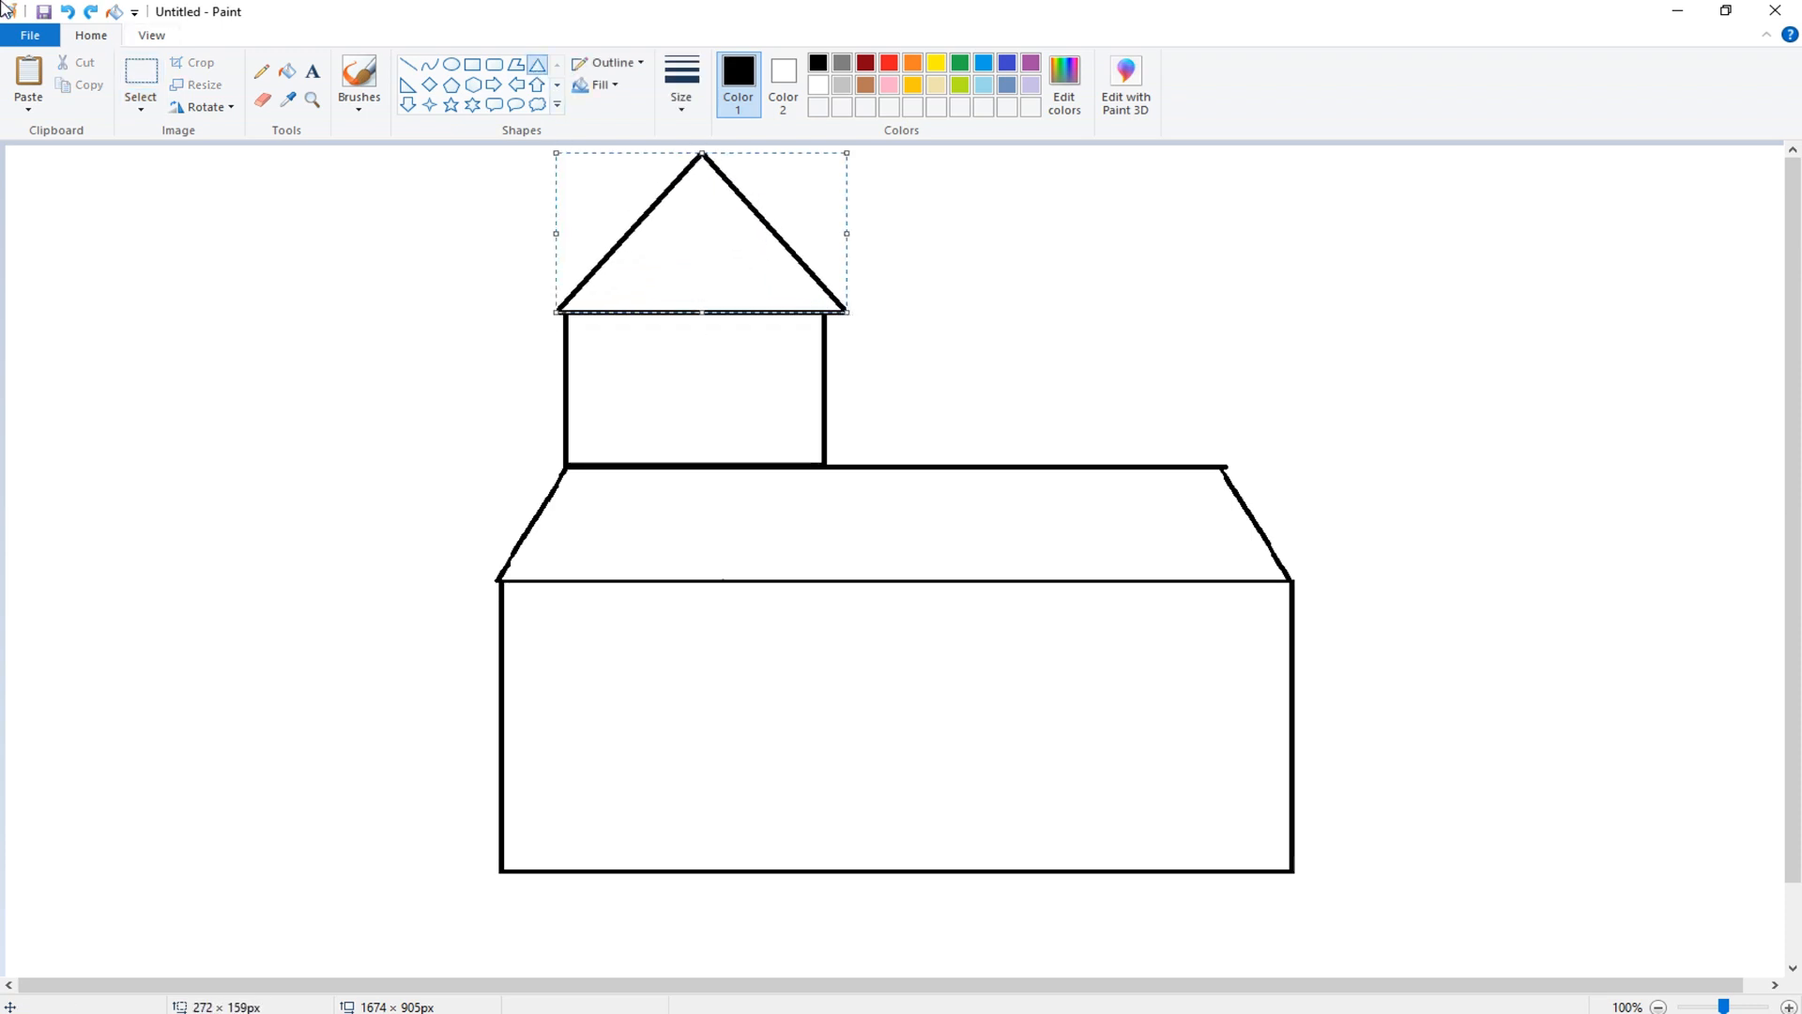
- Draw inner lines along the triangular roof's slopes and erase the horizontal line beneath the roof
{"action": "left_click", "coordinate": [407, 64]}
{"action": "mouse_move", "coordinate": [572, 313]}
{"action": "left_mouse_down"}
{"action": "mouse_move", "coordinate": [699, 173]}
{"action": "mouse_move", "coordinate": [828, 310]}
{"action": "left_mouse_up"}
{"action": "left_click", "coordinate": [856, 240]}
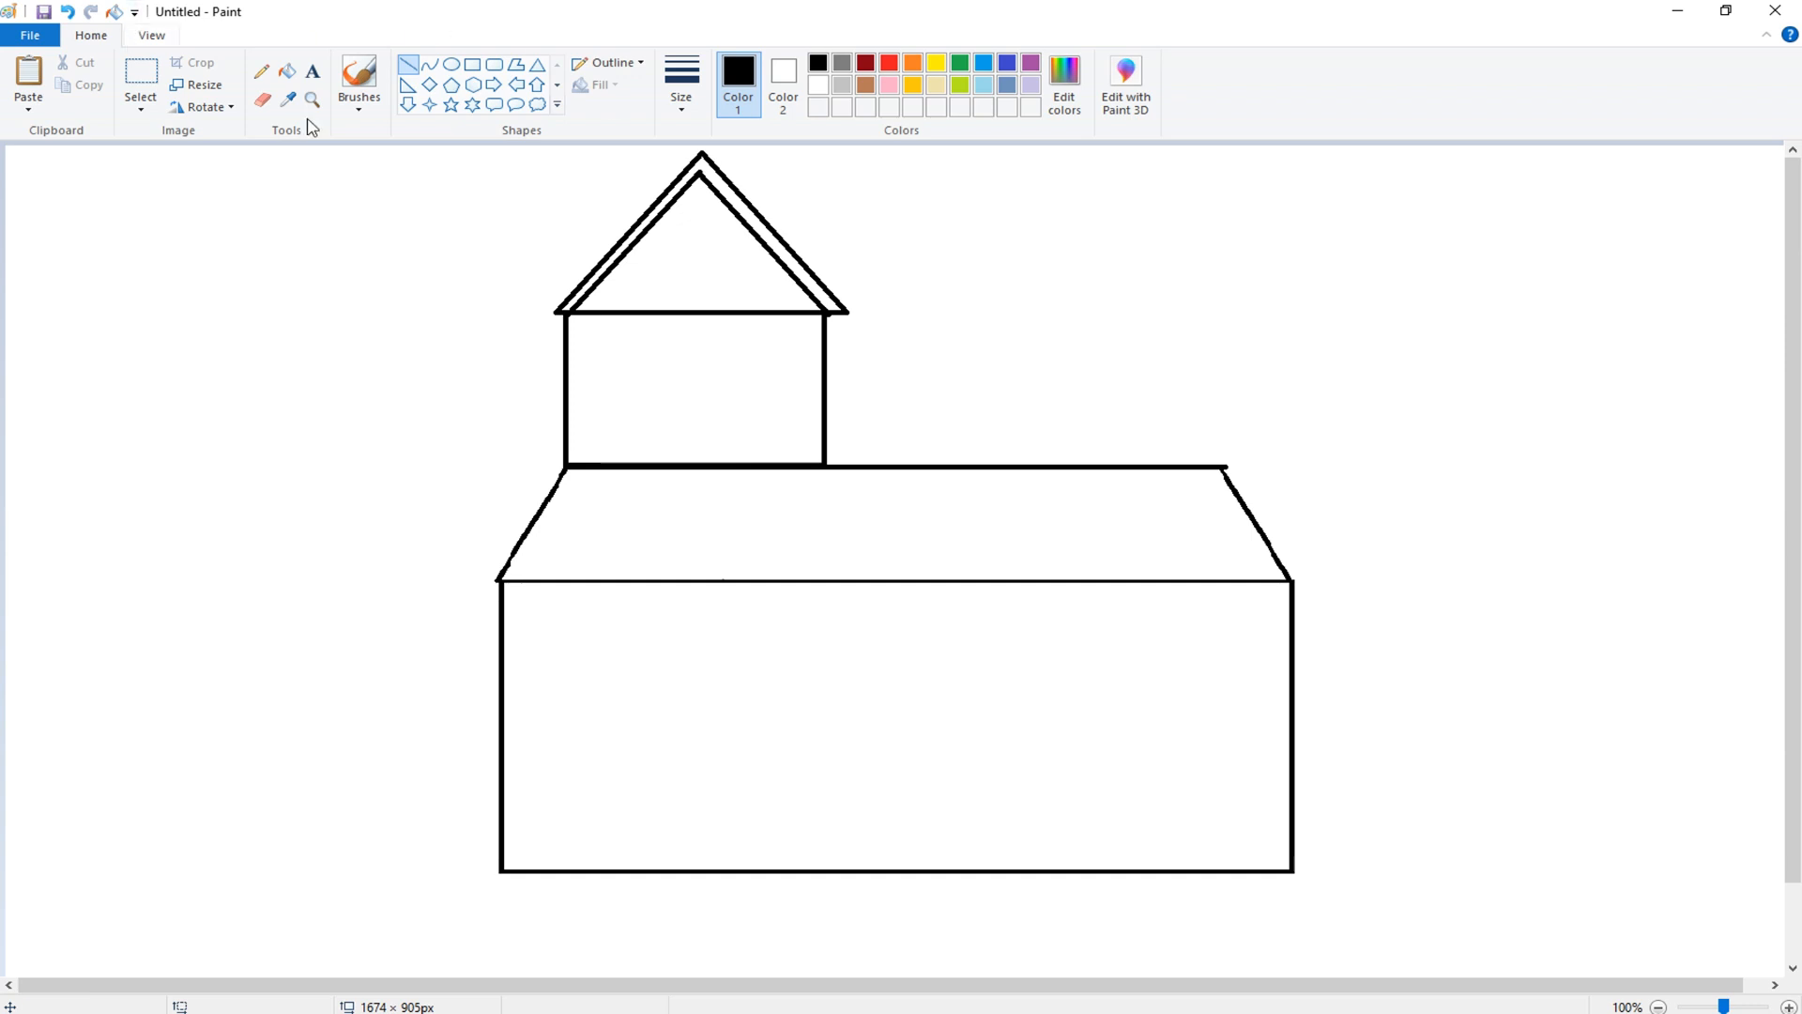
{"action": "left_click", "coordinate": [262, 100]}
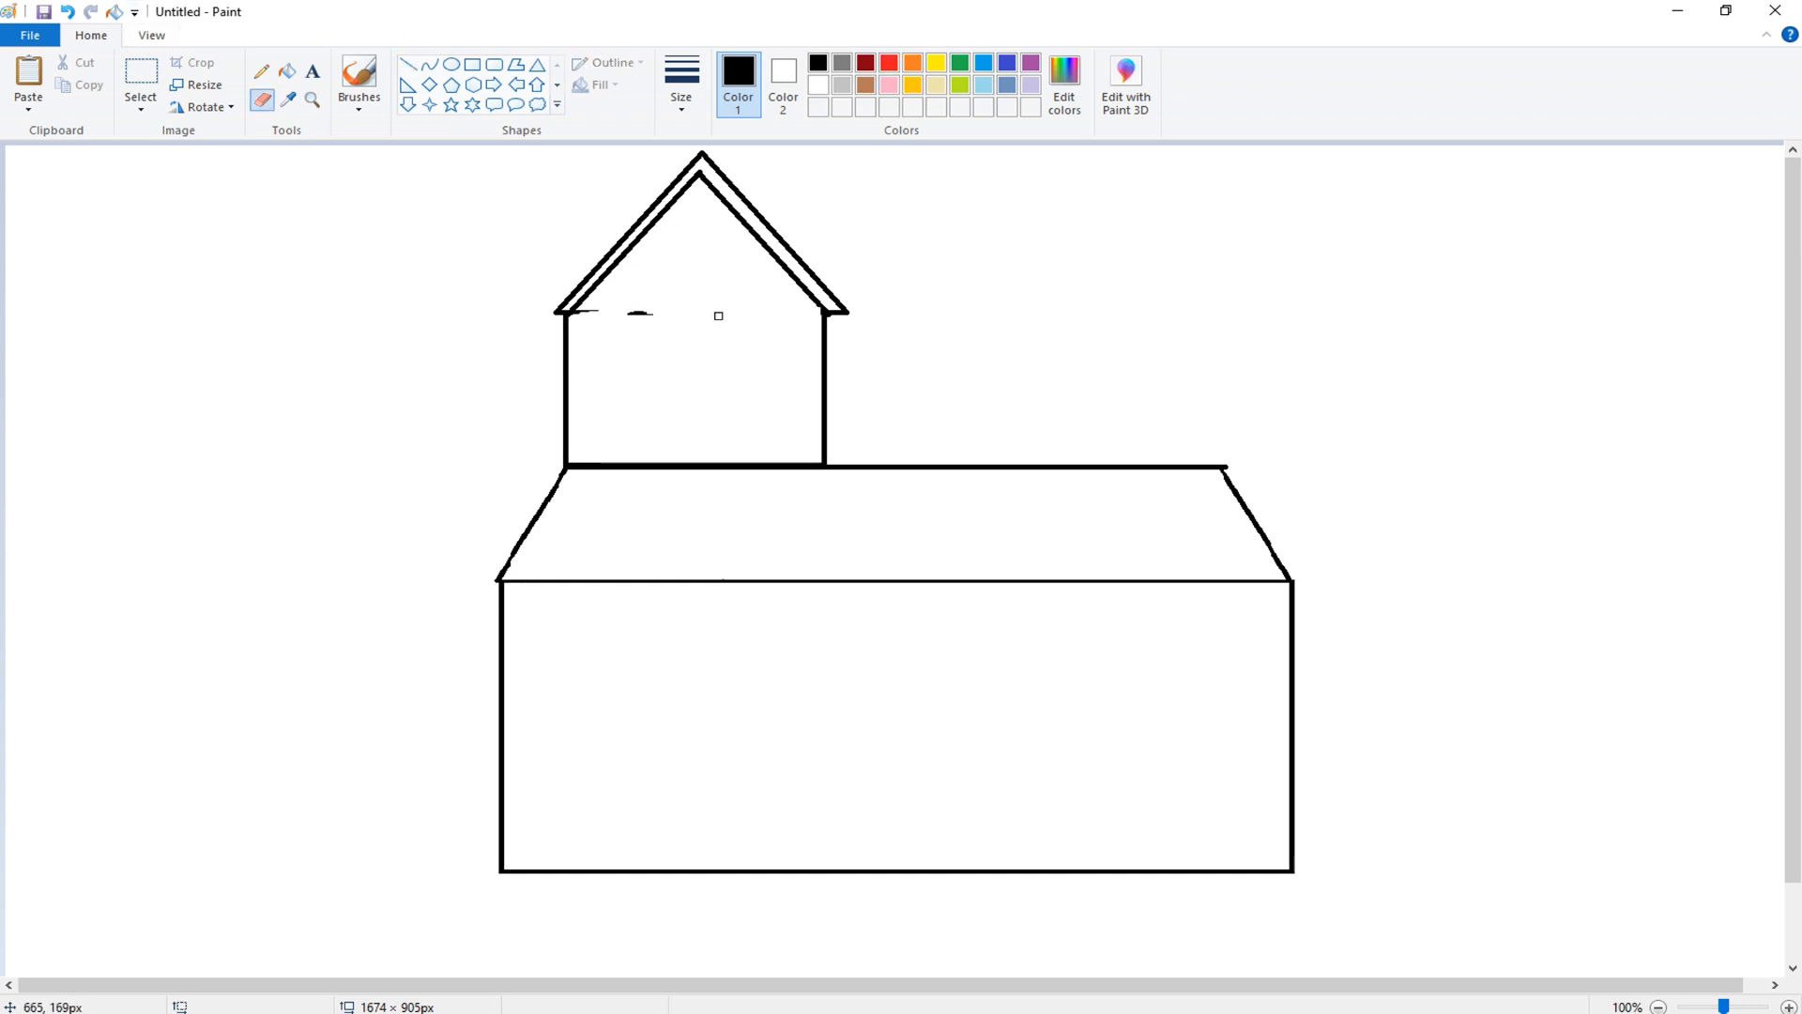
{"action": "left_click_drag", "start_coordinate": [719, 316], "coordinate": [608, 315]}
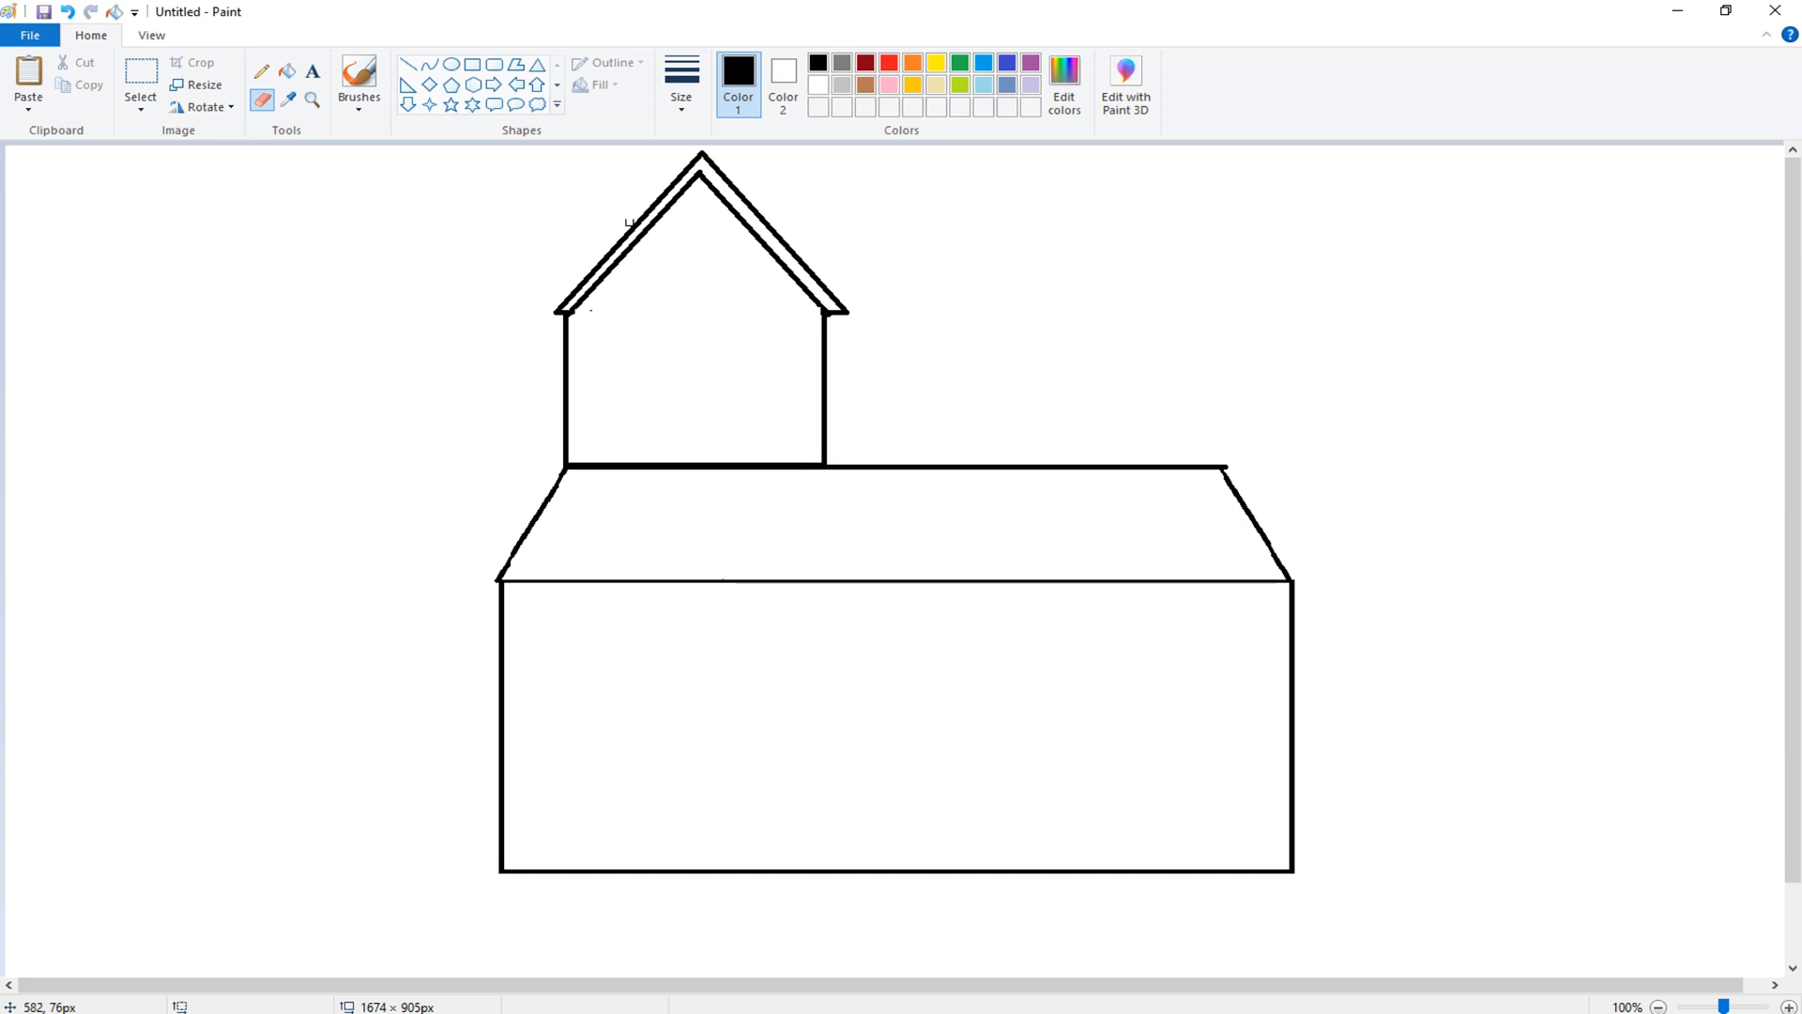
- Draw a railing post above the lower roof's right end and two horizontal rail lines reaching the tower
{"action": "left_click", "coordinate": [406, 65]}
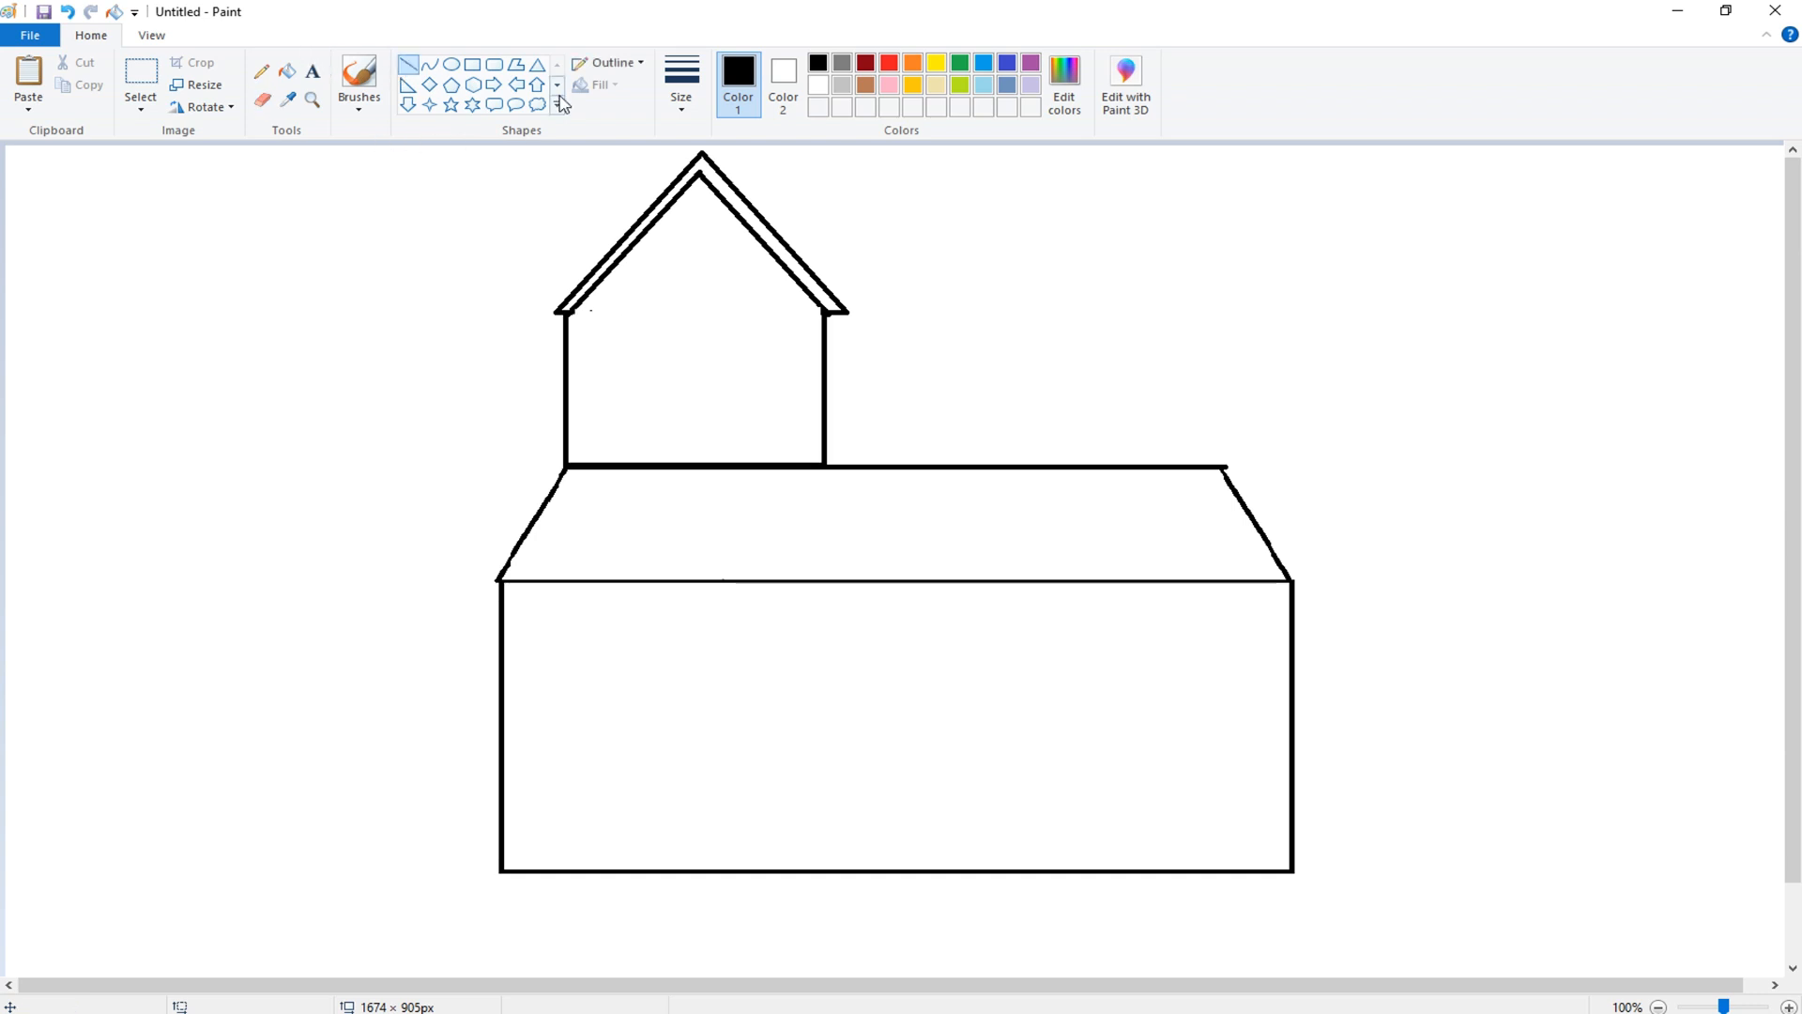
{"action": "left_click_drag", "start_coordinate": [1221, 466], "coordinate": [1221, 403]}
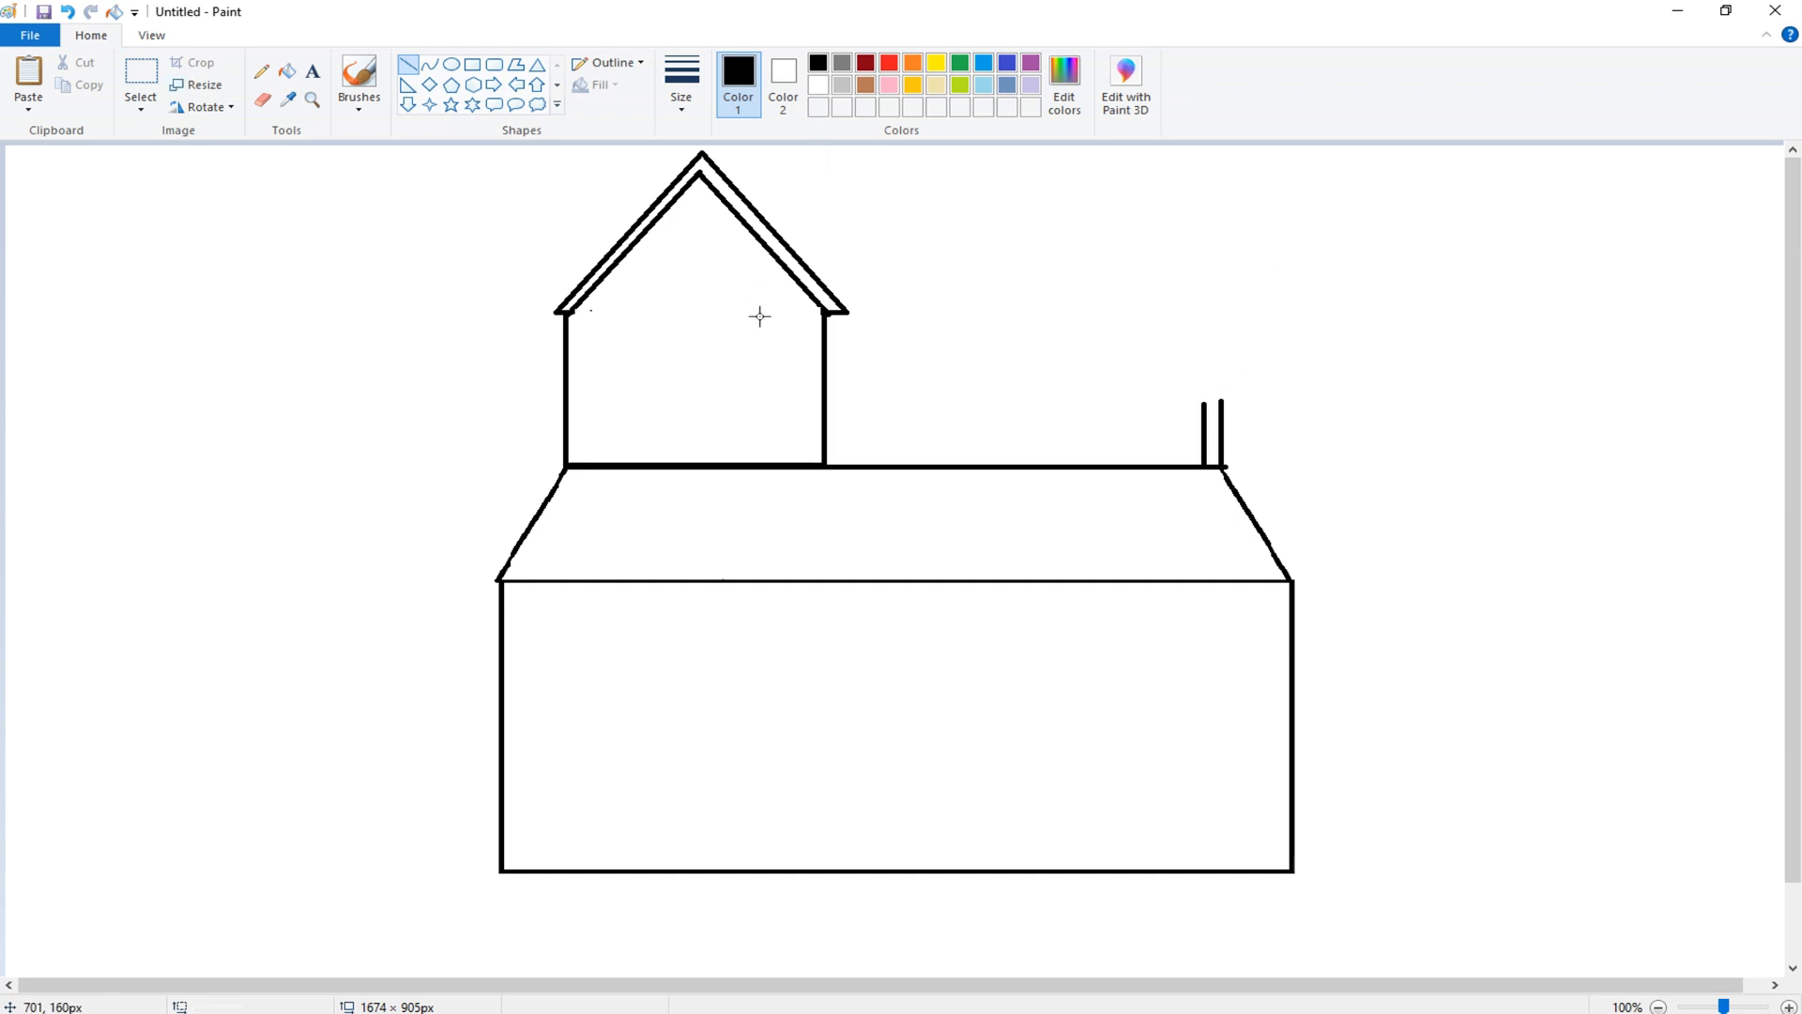
{"action": "left_click_drag", "start_coordinate": [1221, 401], "coordinate": [816, 402]}
{"action": "left_click", "coordinate": [1039, 307]}
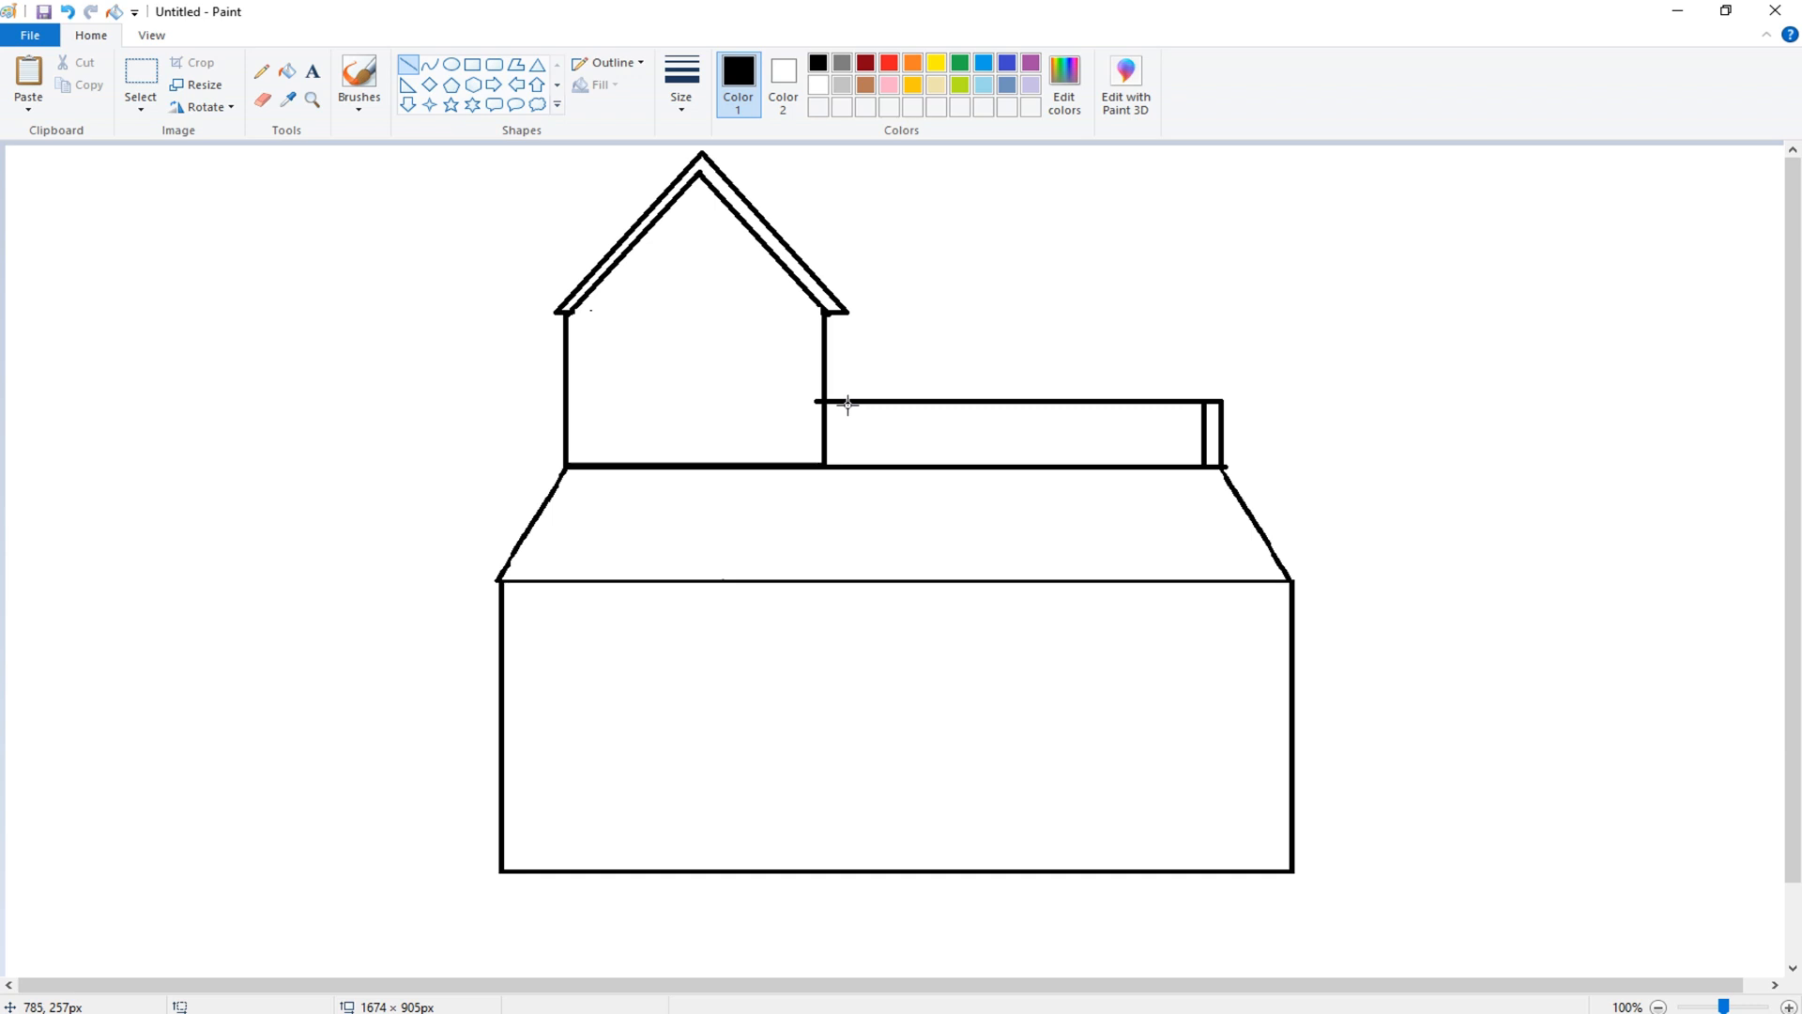
{"action": "left_click_drag", "start_coordinate": [827, 411], "coordinate": [1207, 411]}
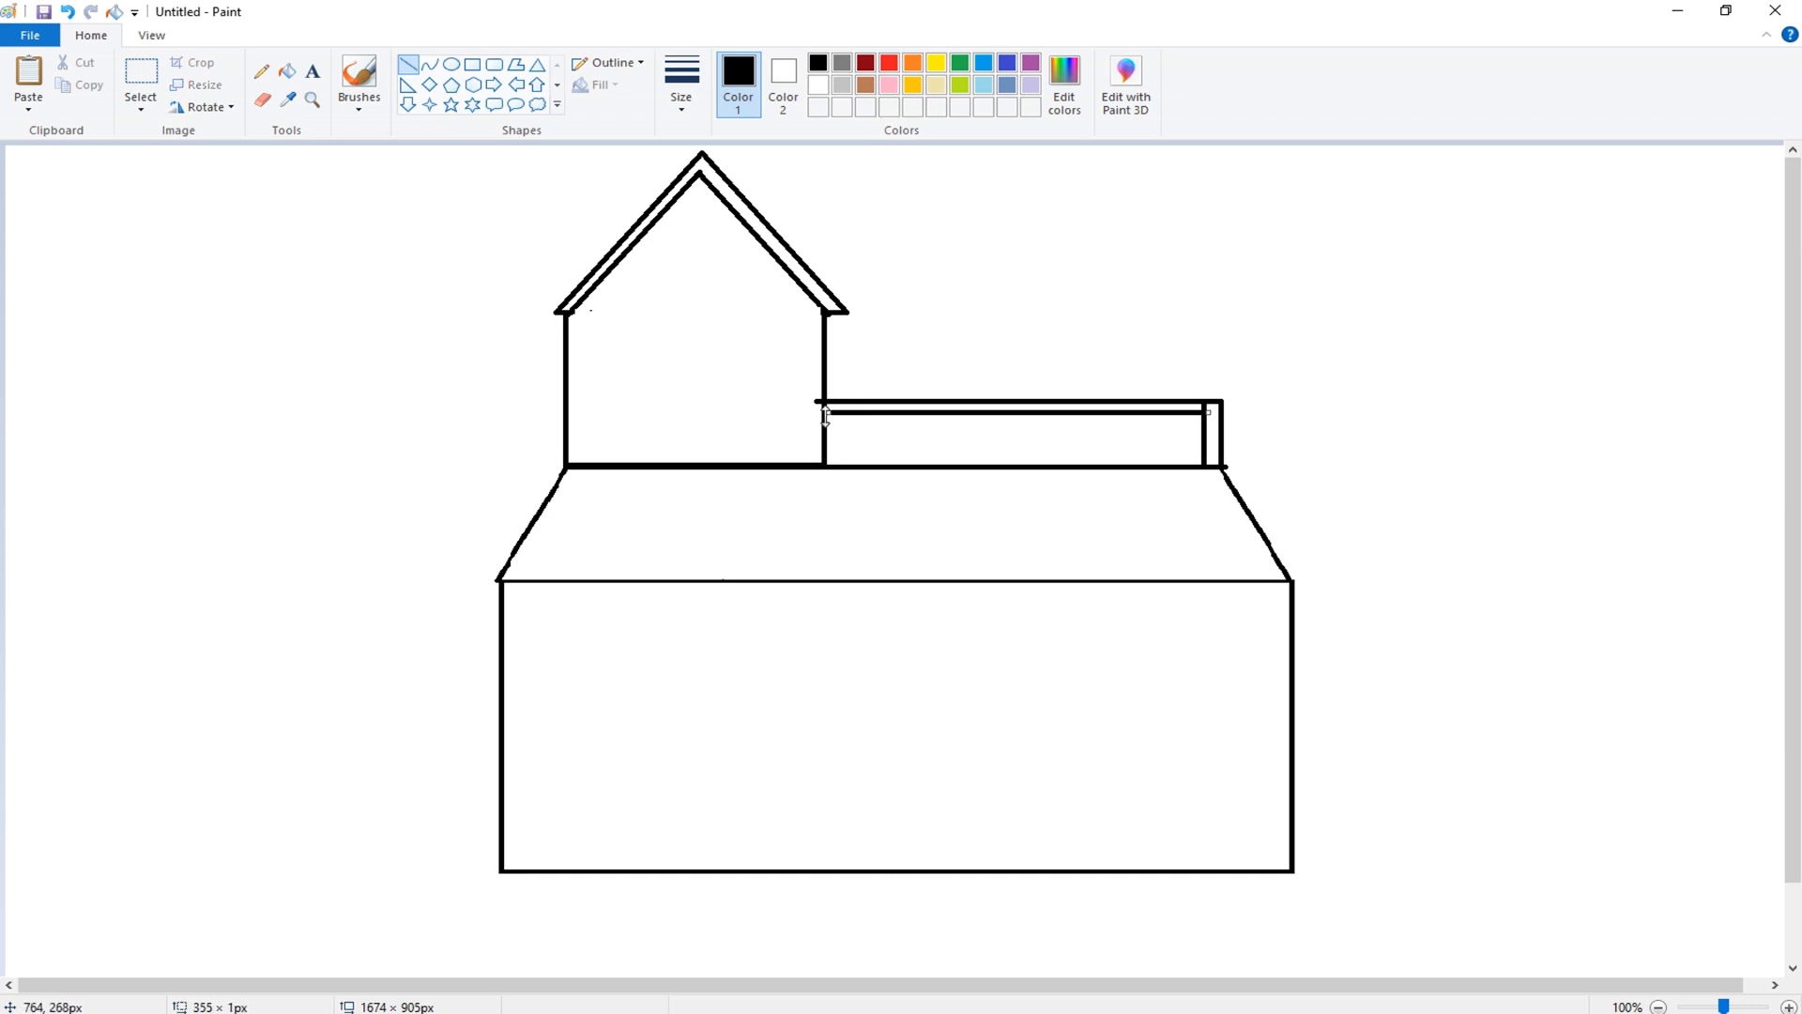
- Draw a short vertical line and paste a copy beside it to form a double post
{"action": "left_click_drag", "start_coordinate": [826, 415], "coordinate": [1093, 339]}
{"action": "left_click", "coordinate": [141, 85]}
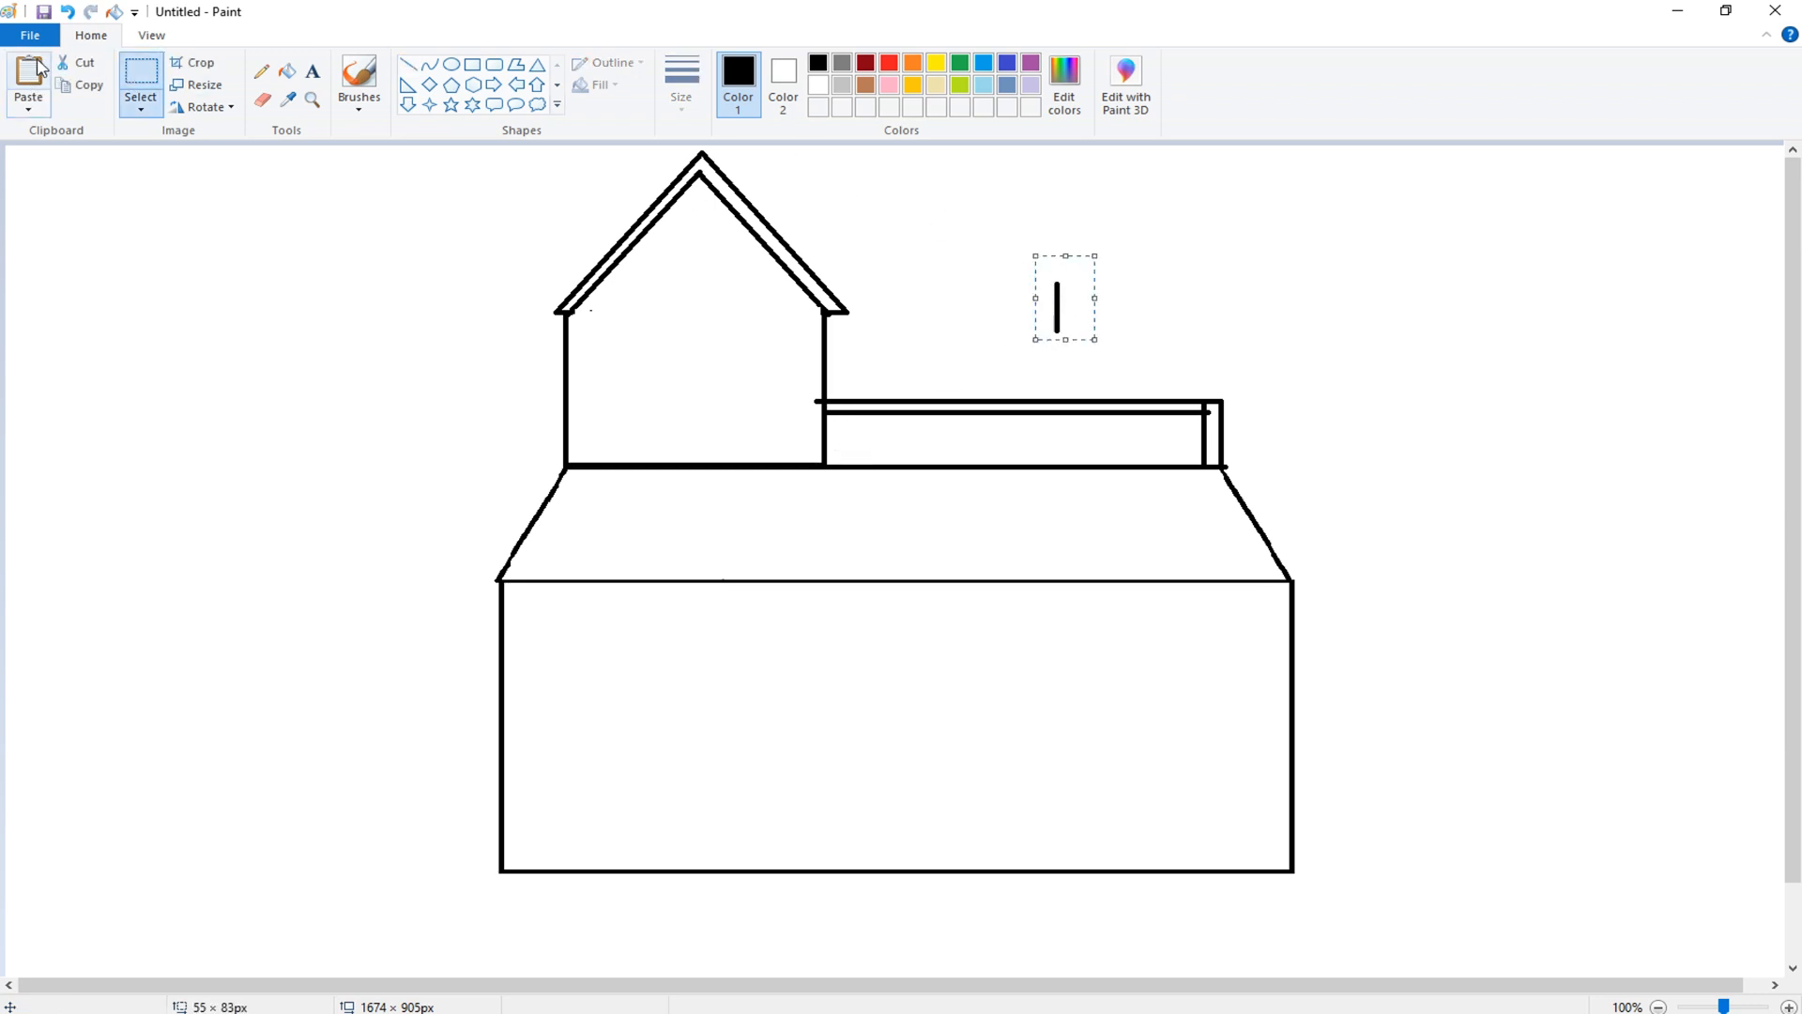
{"action": "right_click", "coordinate": [1068, 293]}
{"action": "left_click", "coordinate": [1115, 327]}
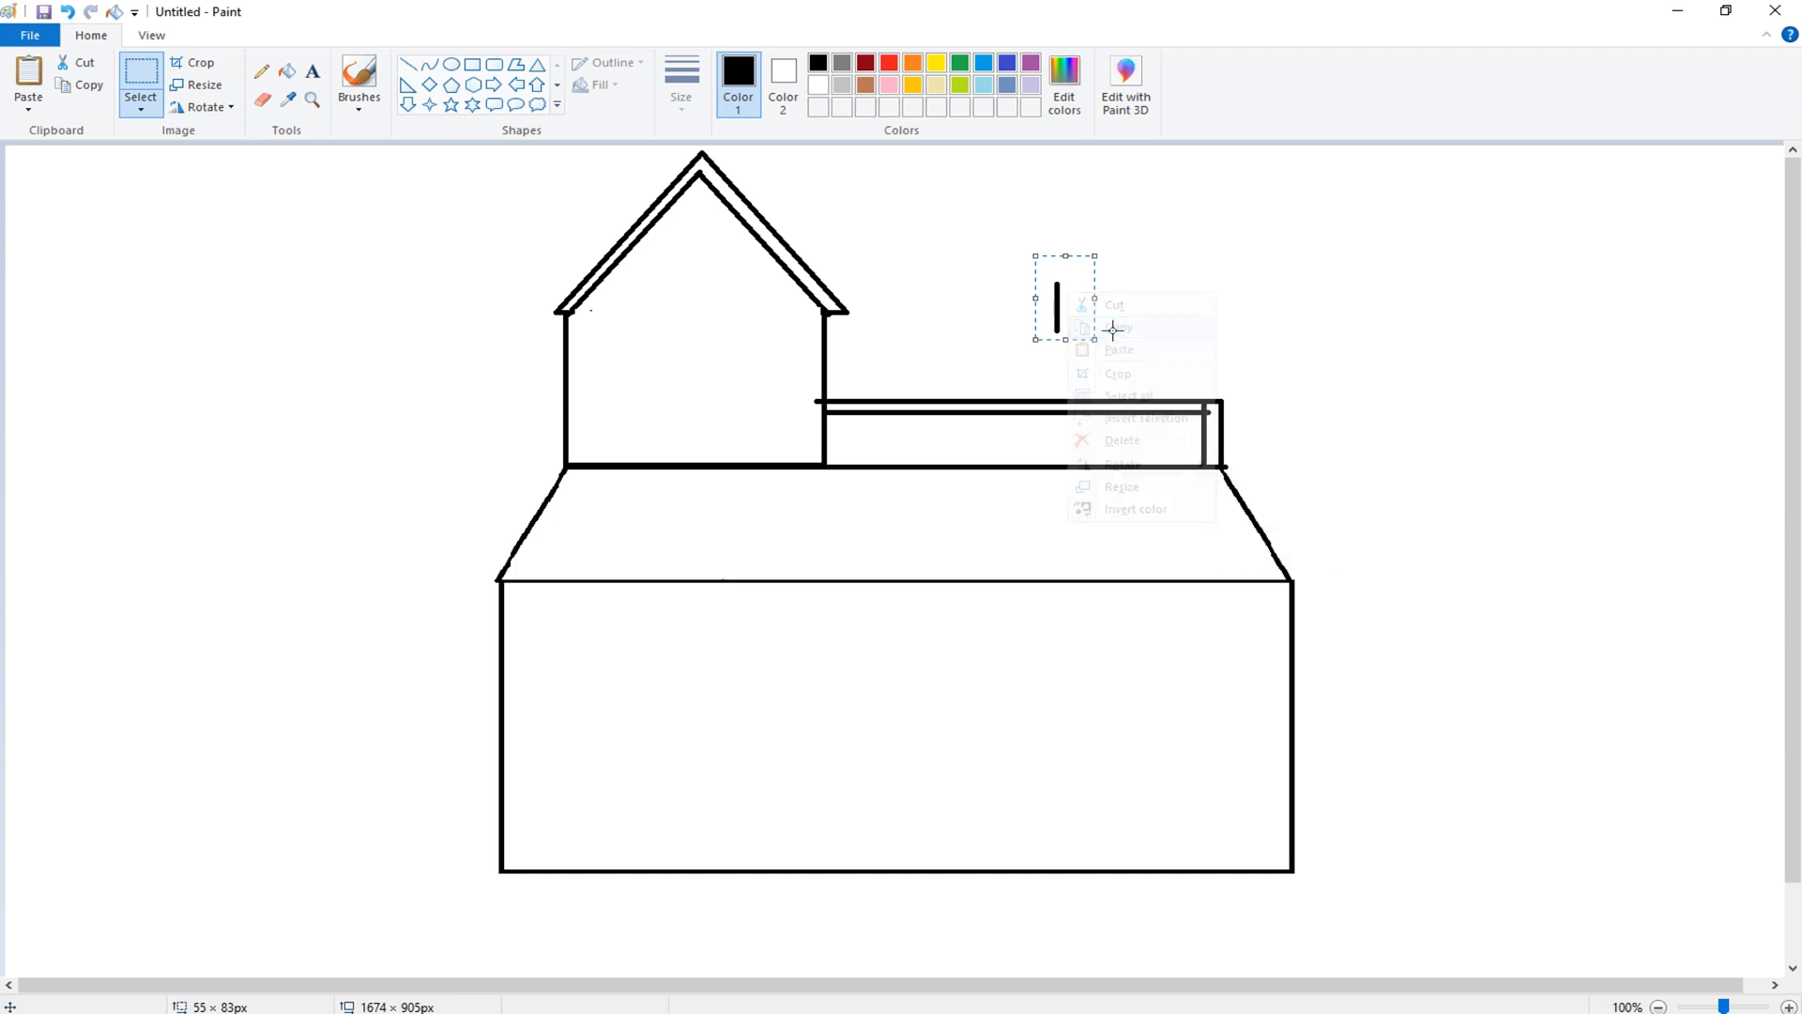
{"action": "key", "text": "ctrl+v"}
{"action": "left_click_drag", "start_coordinate": [42, 205], "coordinate": [1084, 315]}
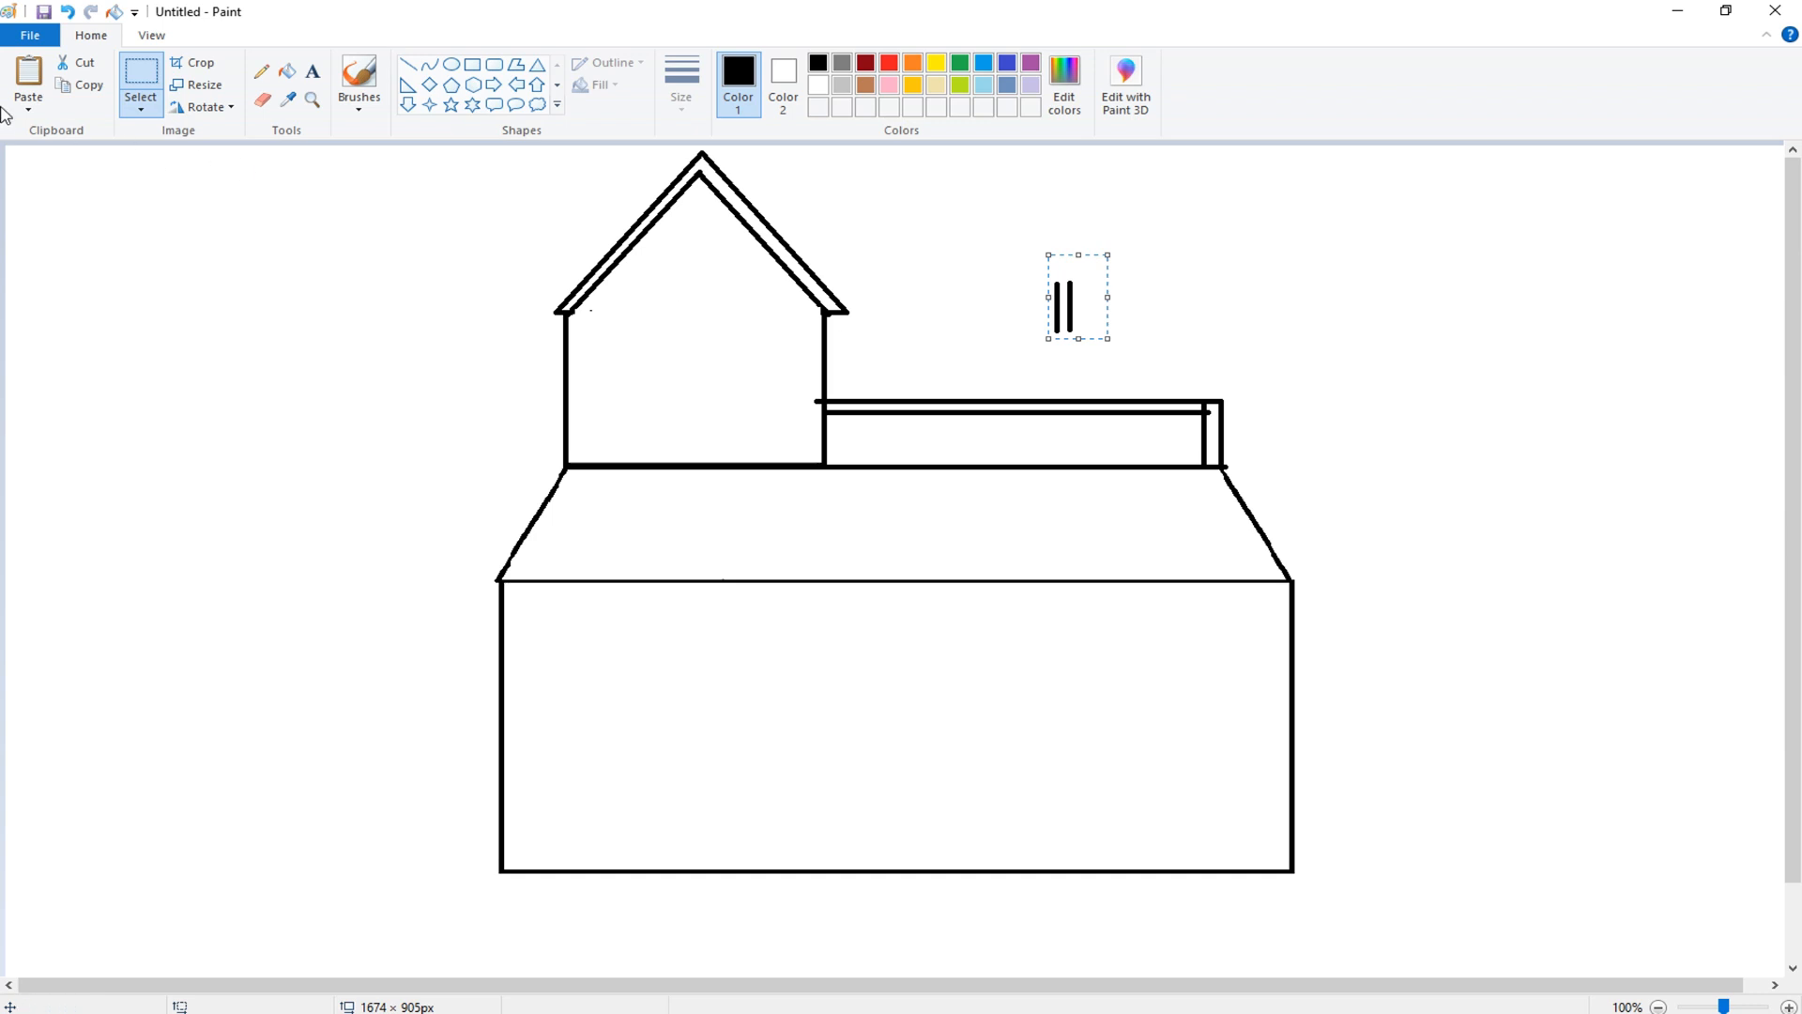
- Move the double post onto the railing next to the tower and copy it
{"action": "left_click", "coordinate": [853, 237]}
{"action": "left_click_drag", "start_coordinate": [995, 268], "coordinate": [879, 467]}
{"action": "right_click", "coordinate": [1040, 313]}
{"action": "left_click", "coordinate": [1092, 346]}
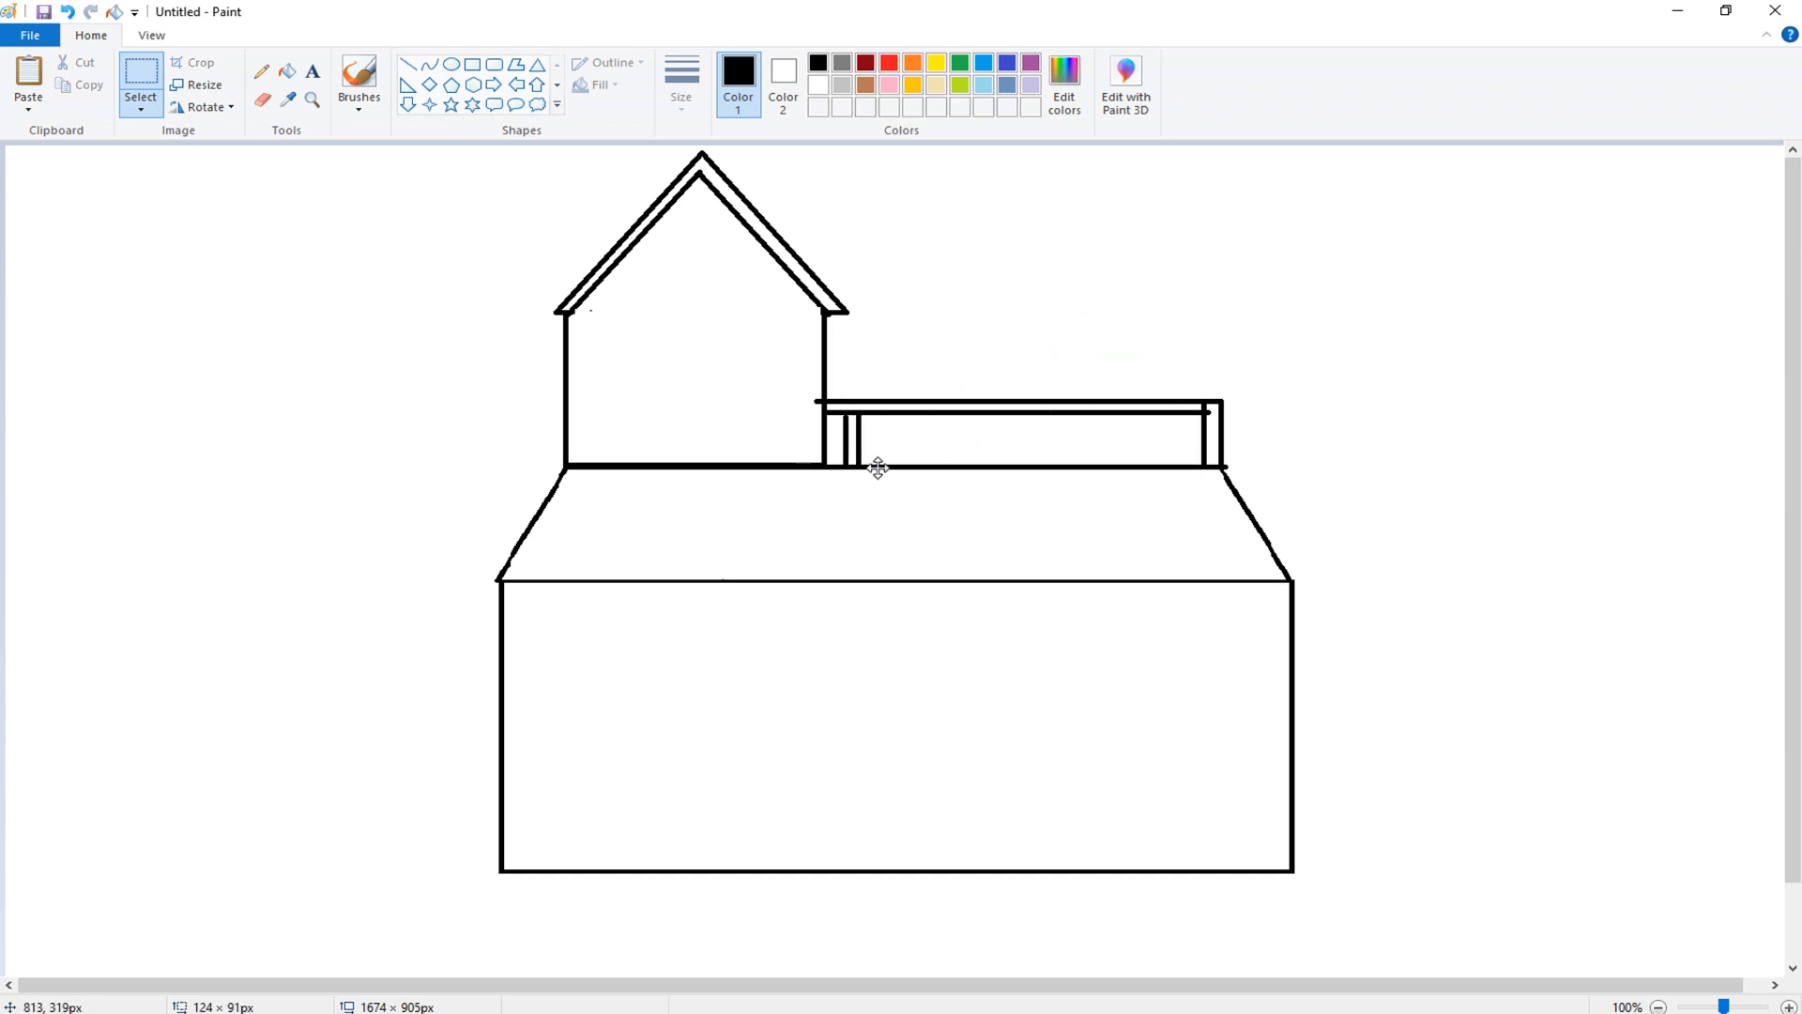
- Paste four copies of the double post spaced along the railing
{"action": "left_click", "coordinate": [23, 82]}
{"action": "left_click_drag", "start_coordinate": [71, 184], "coordinate": [914, 445]}
{"action": "left_click", "coordinate": [28, 83]}
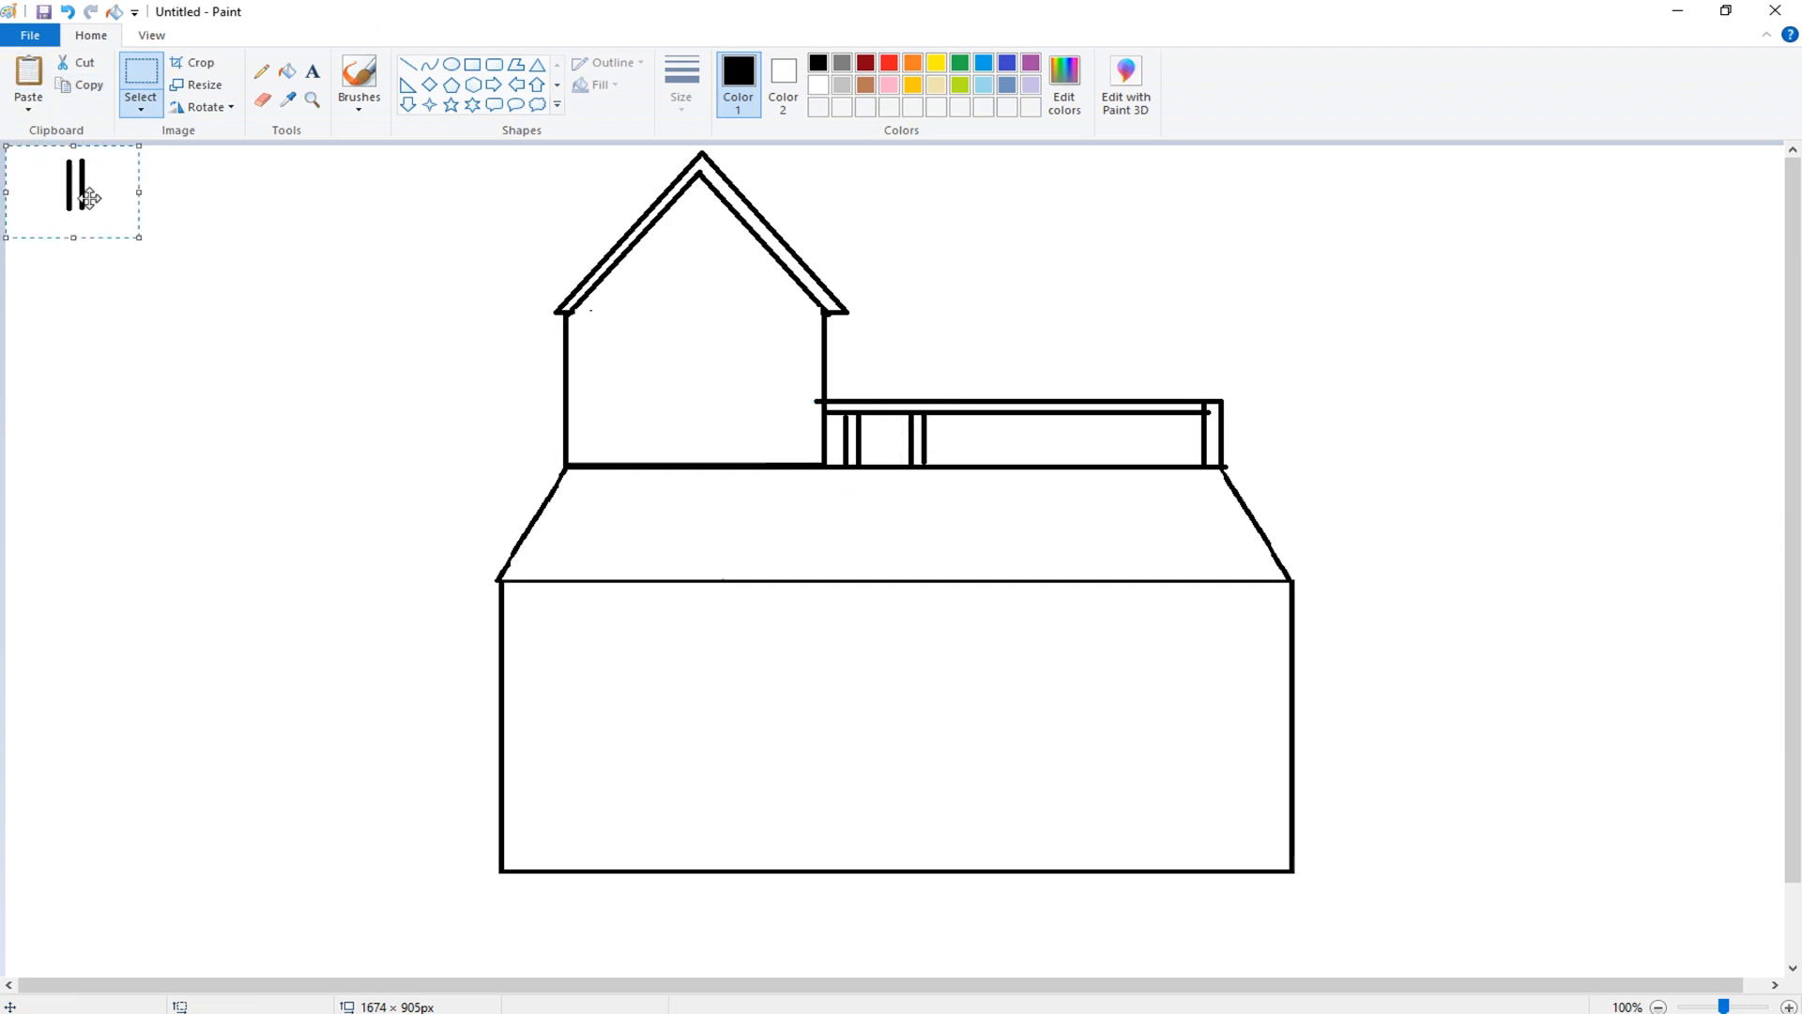
{"action": "left_click_drag", "start_coordinate": [83, 190], "coordinate": [1015, 457]}
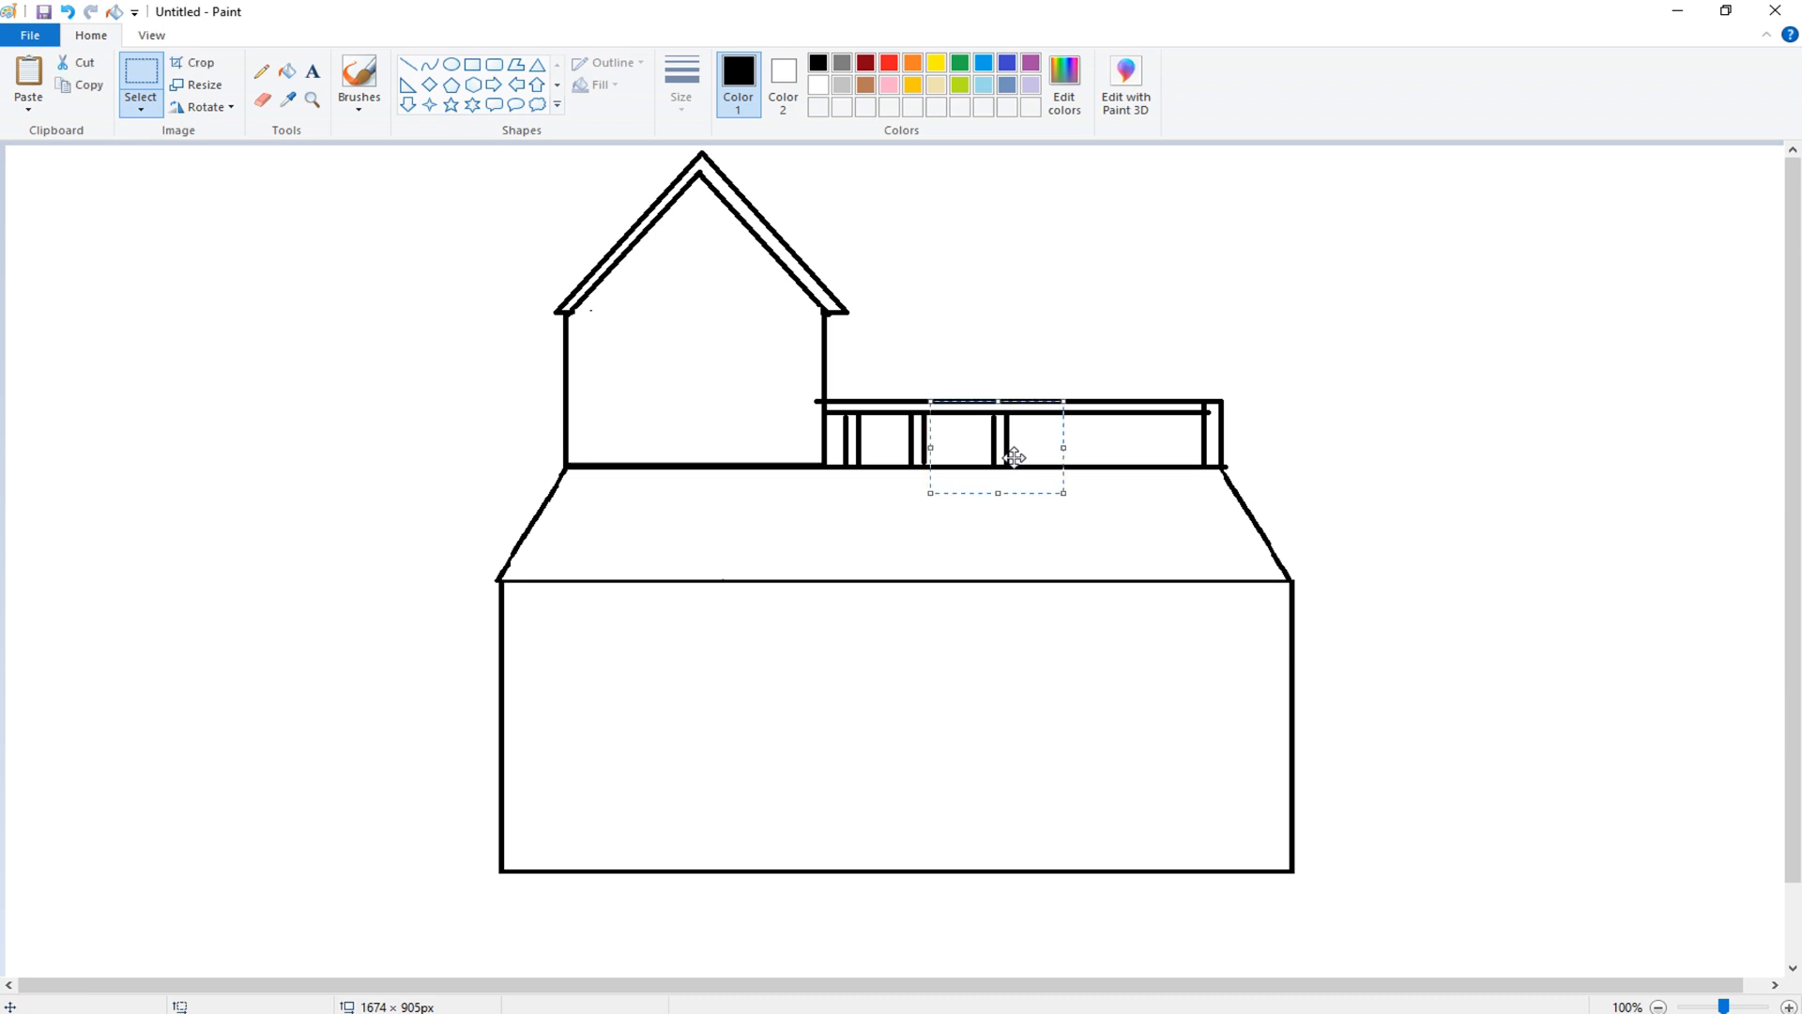
{"action": "left_click", "coordinate": [29, 83]}
{"action": "left_click_drag", "start_coordinate": [71, 184], "coordinate": [1080, 445]}
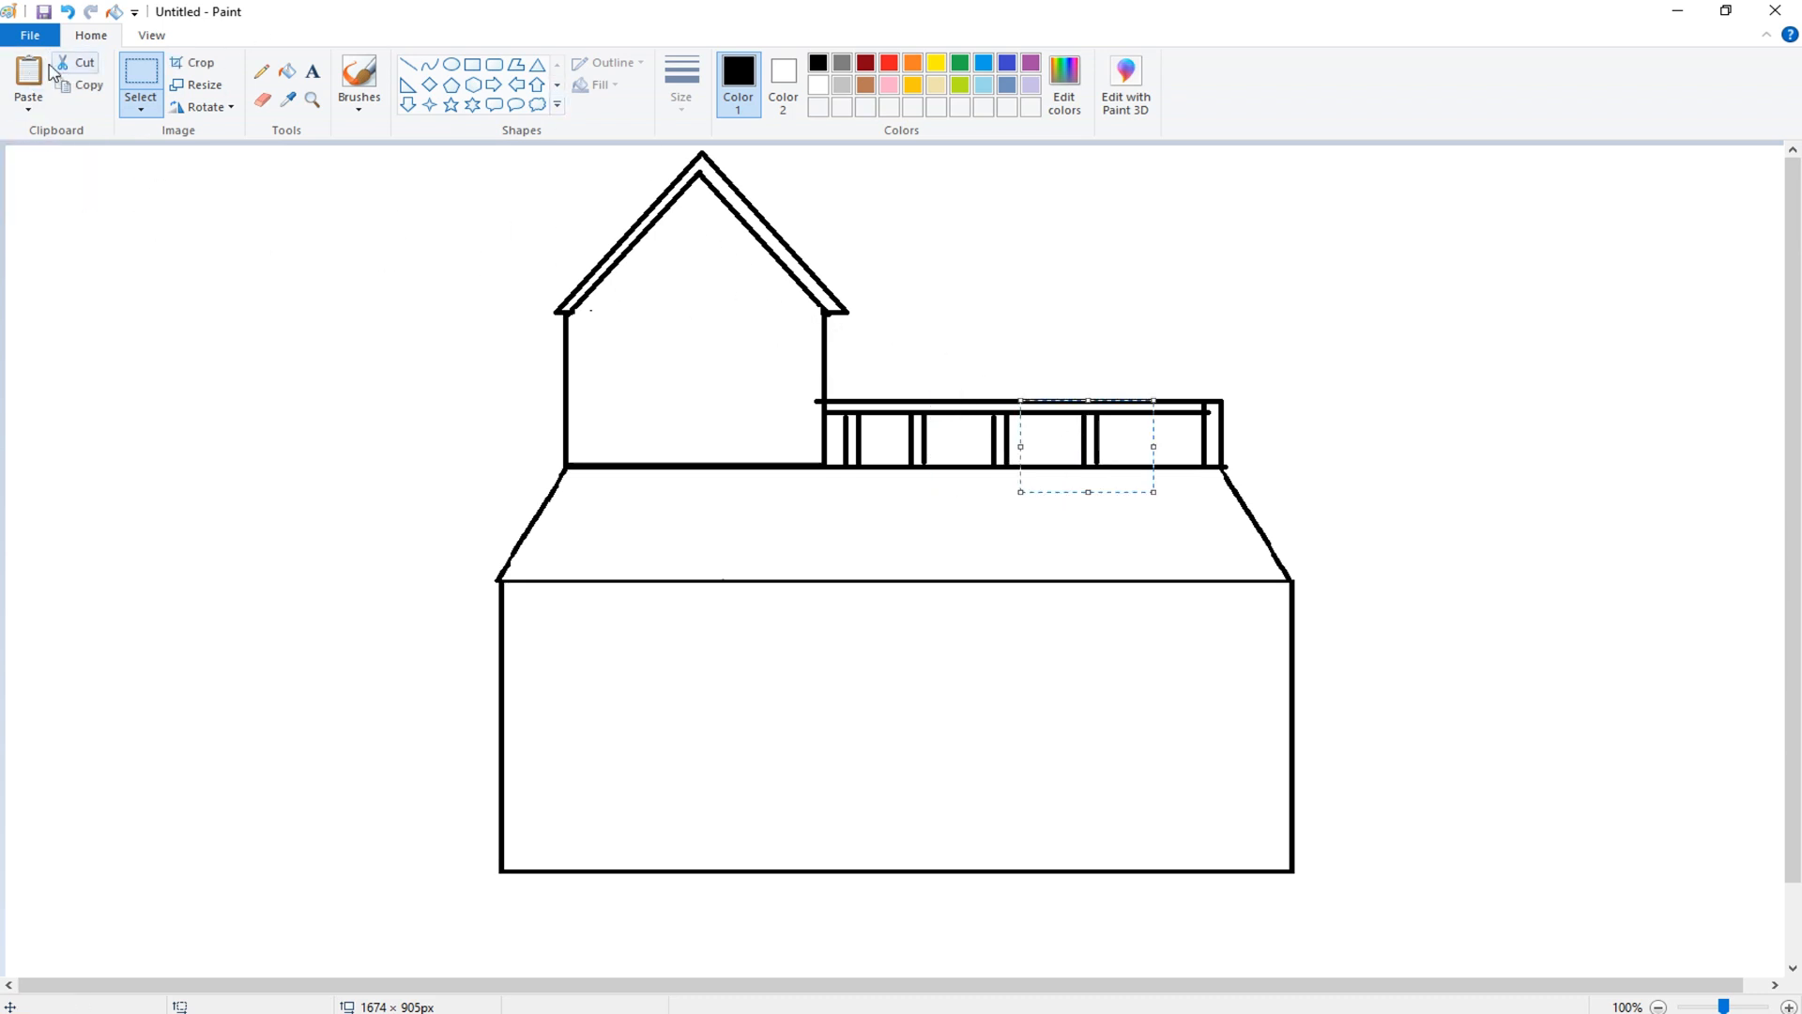
{"action": "left_click", "coordinate": [33, 82]}
{"action": "left_click_drag", "start_coordinate": [71, 184], "coordinate": [1138, 447]}
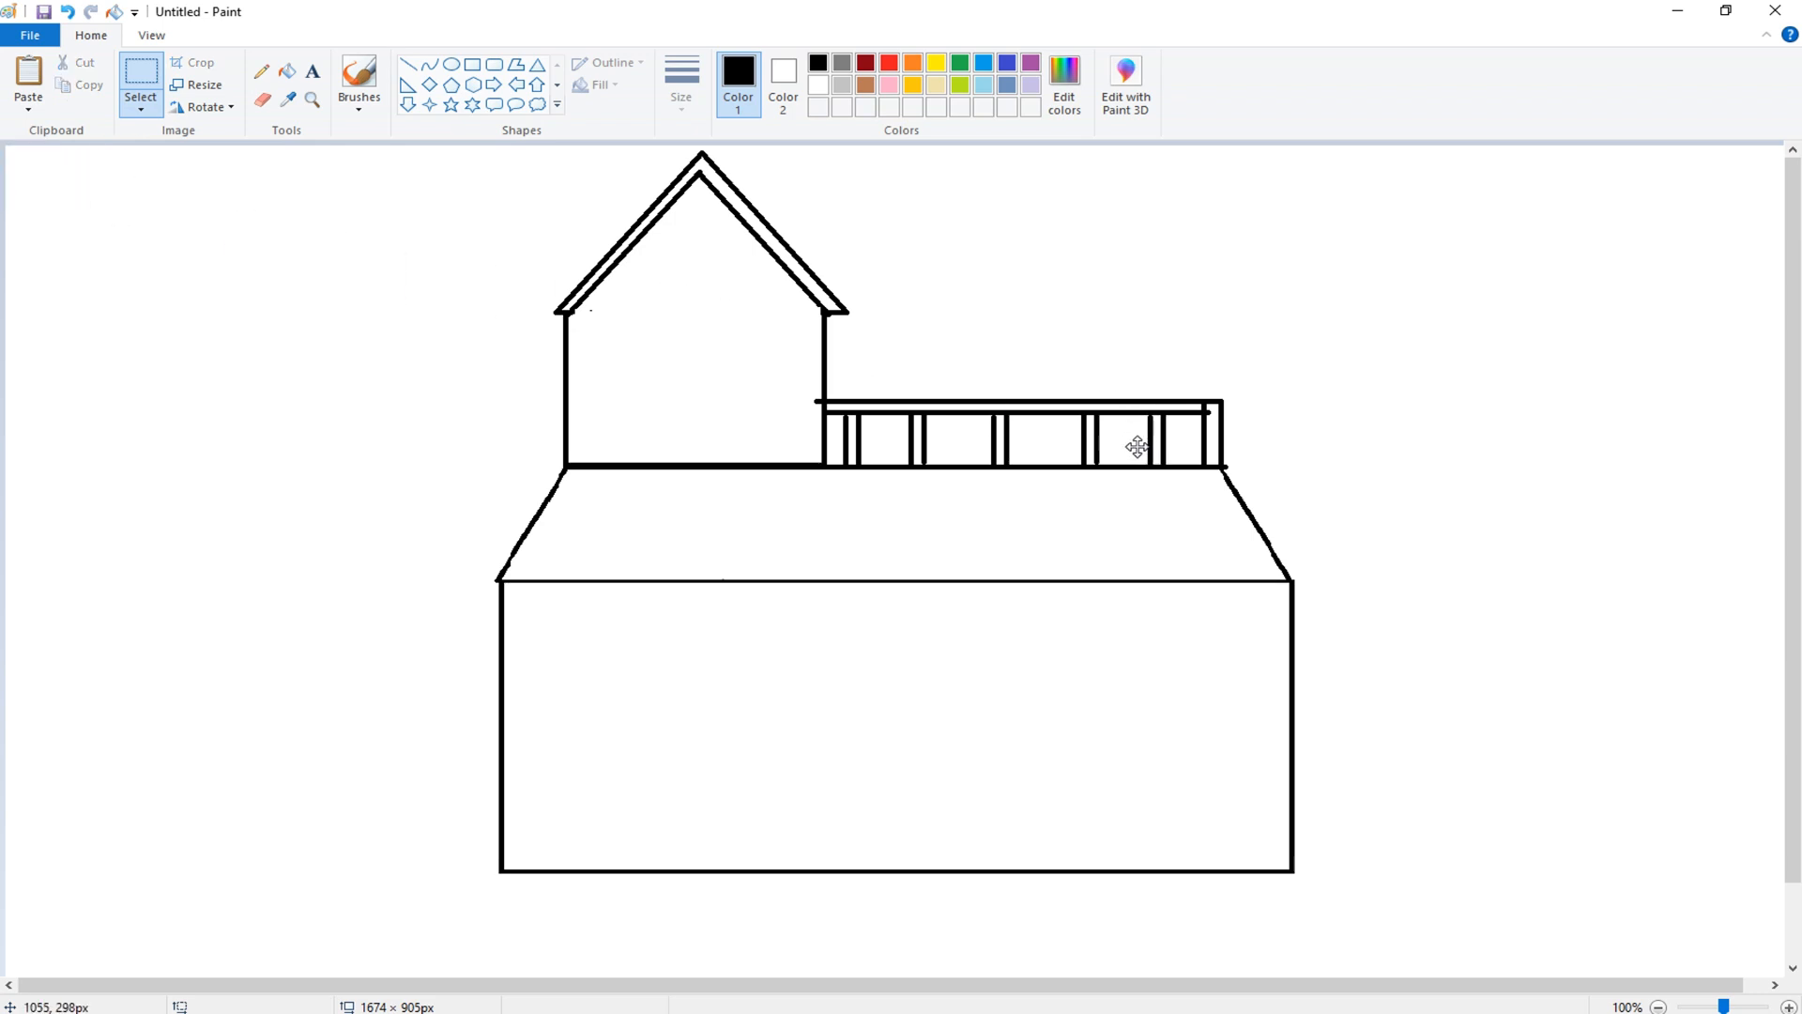
{"action": "left_click", "coordinate": [1085, 290]}
- Draw a rectangular window about 151 × 116 px inside the tower
{"action": "left_click", "coordinate": [472, 64]}
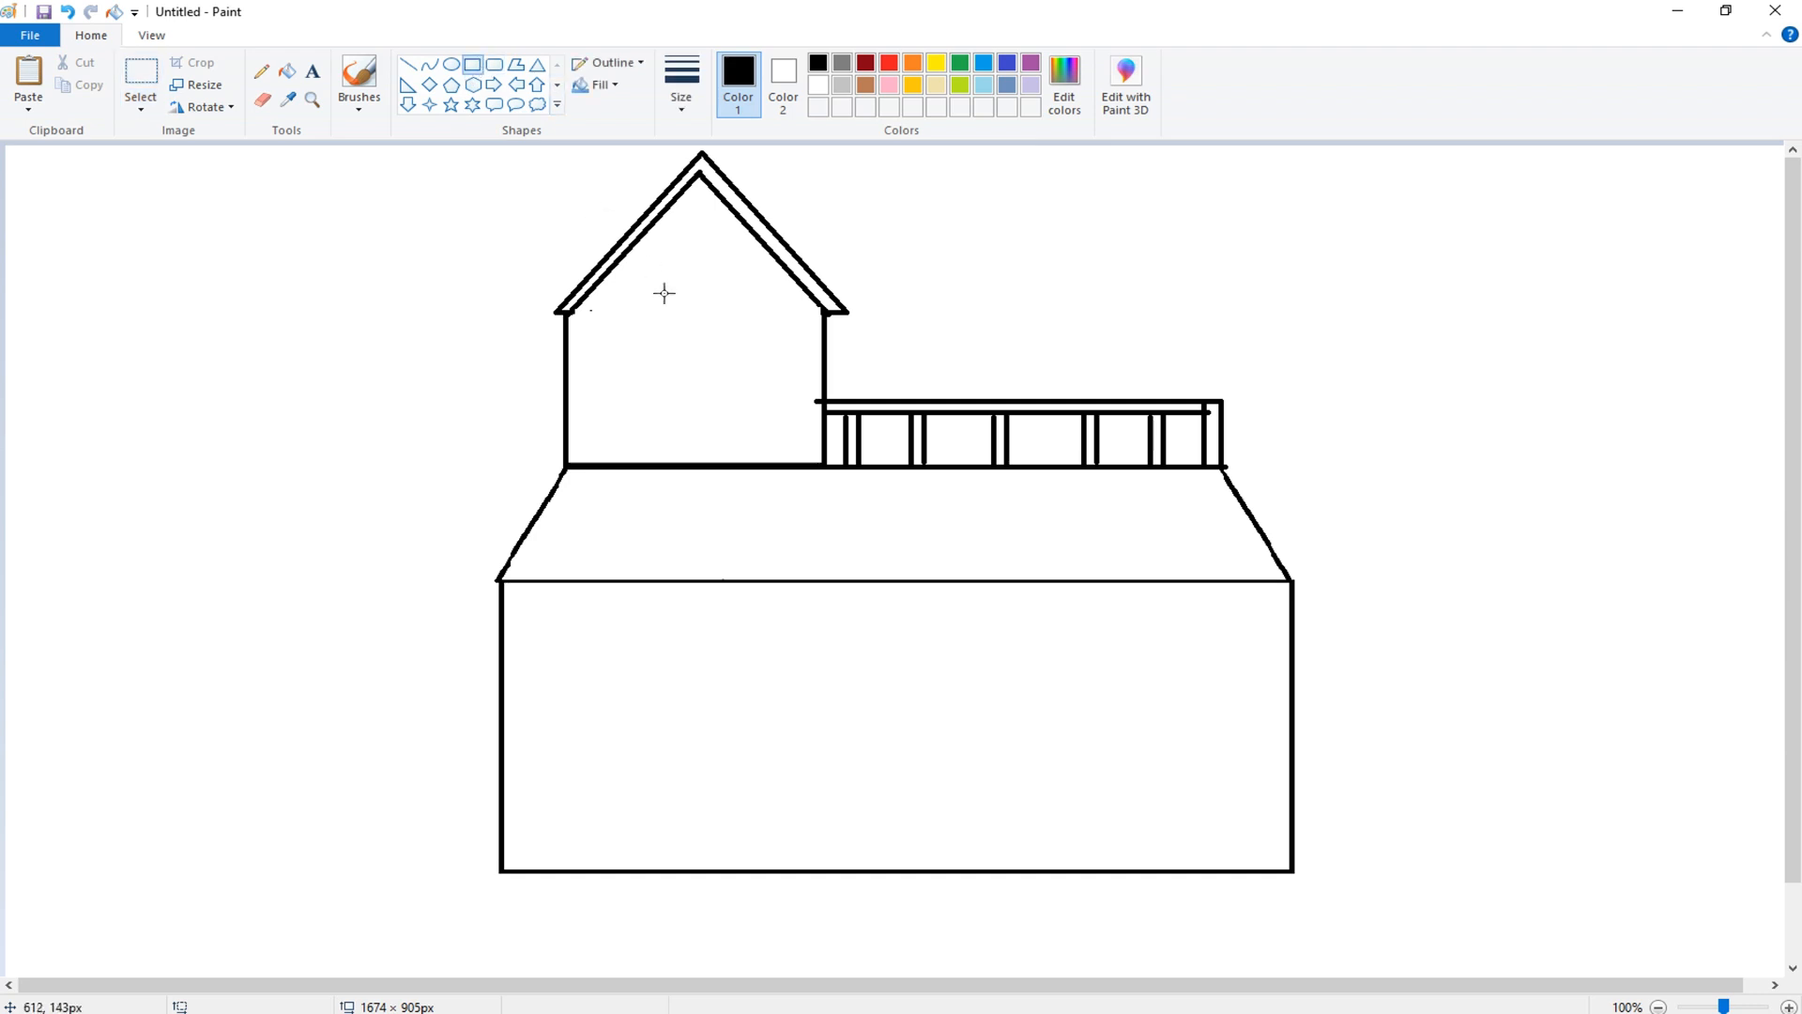
{"action": "left_click_drag", "start_coordinate": [620, 300], "coordinate": [778, 416]}
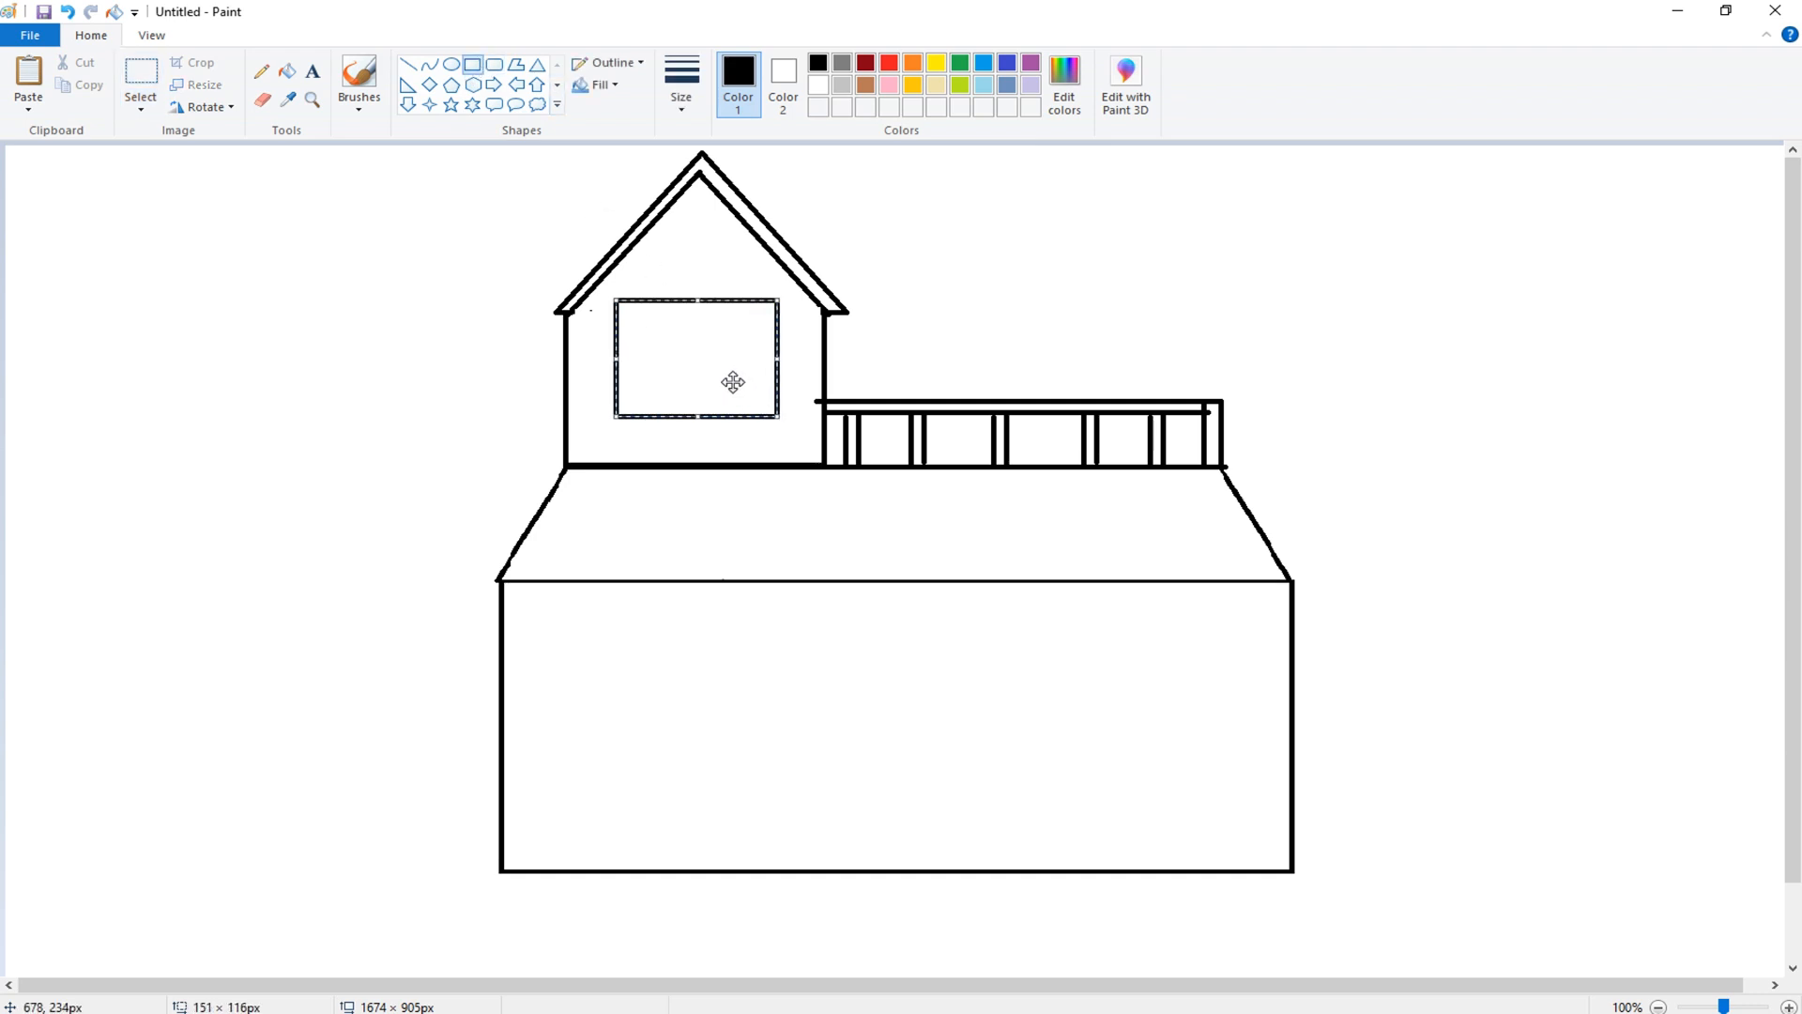
- Draw an outer frame rectangle around the tower window, about 176 × 141 px
{"action": "left_click", "coordinate": [1052, 231]}
{"action": "left_click", "coordinate": [408, 64]}
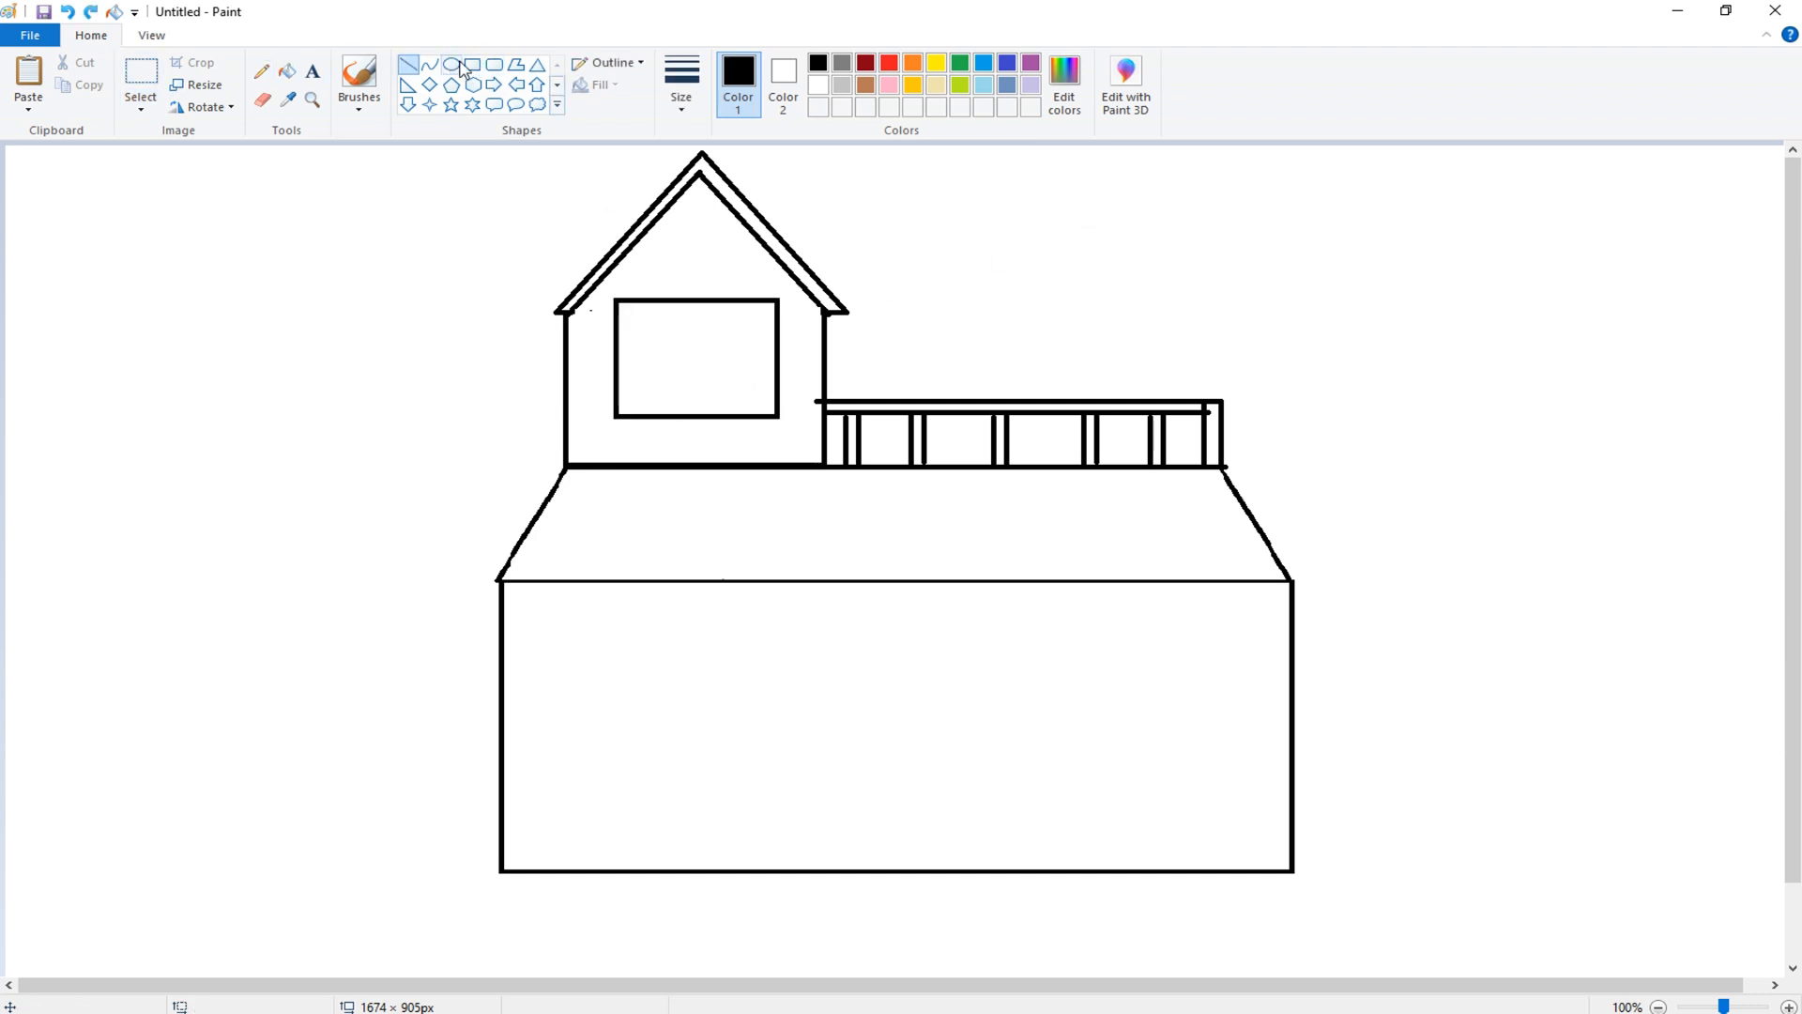
{"action": "left_click", "coordinate": [494, 64]}
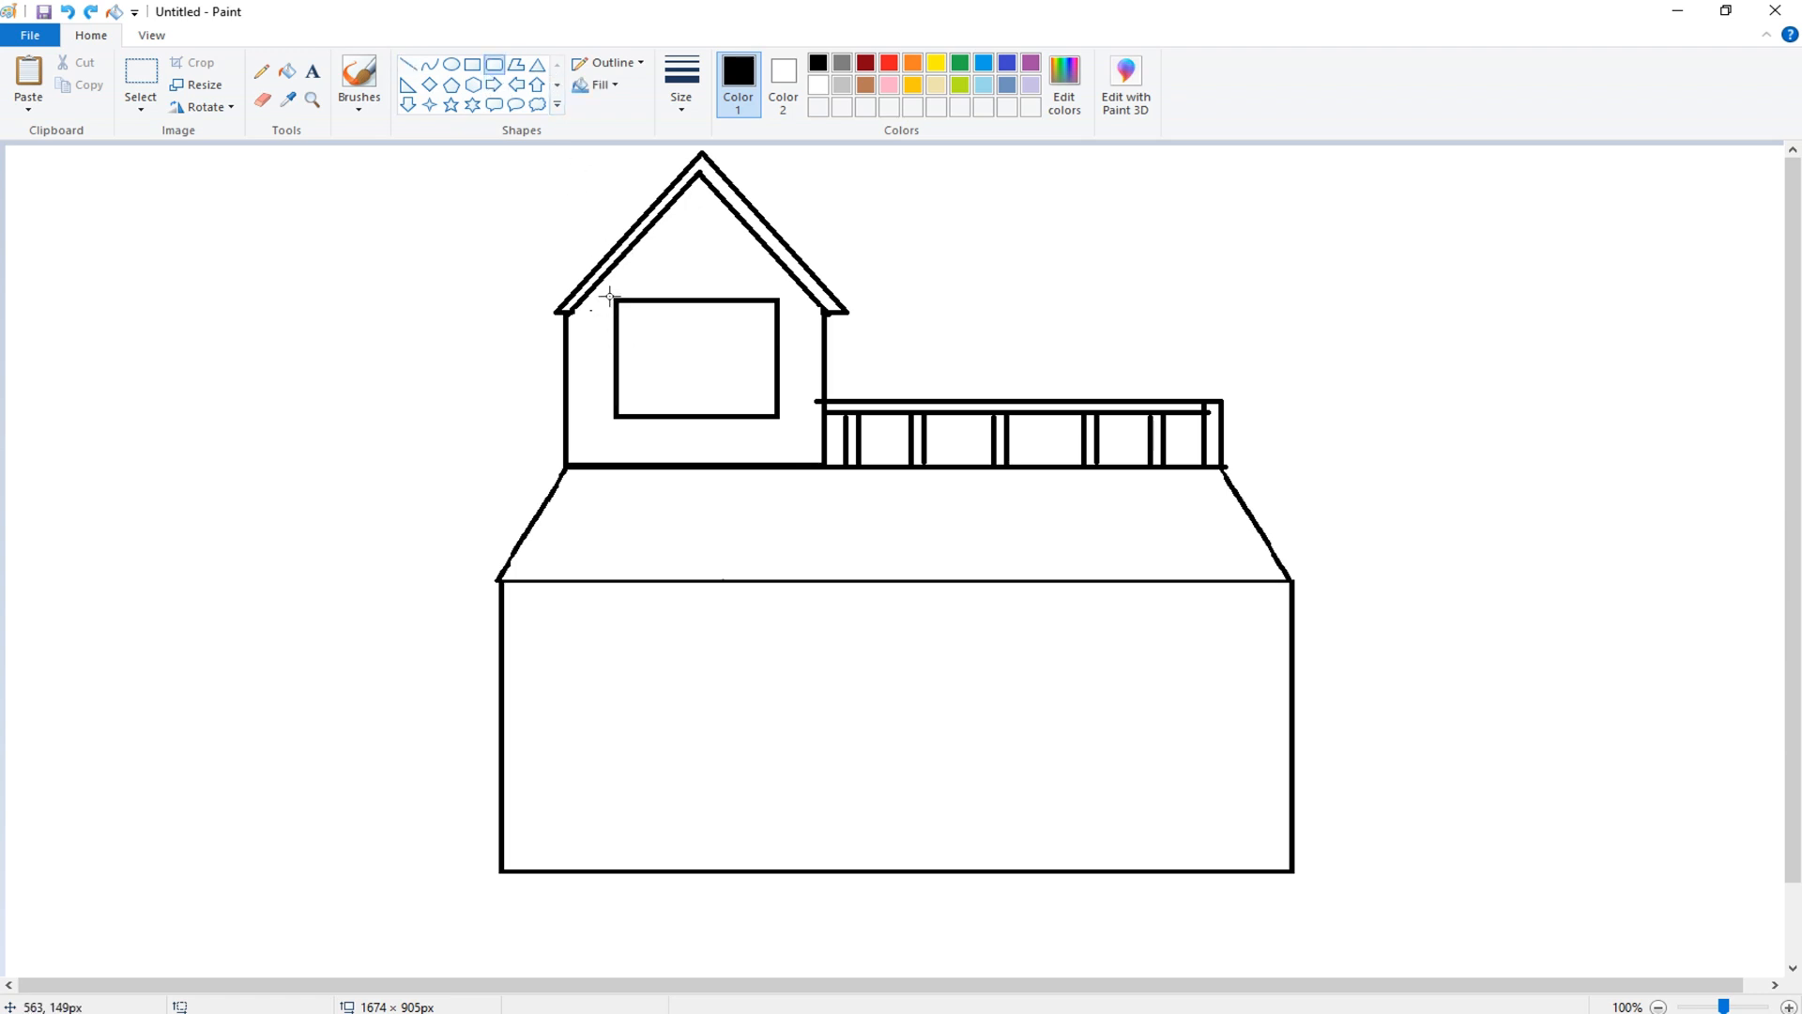
{"action": "left_click_drag", "start_coordinate": [607, 295], "coordinate": [682, 400]}
{"action": "key", "text": "ctrl+z"}
{"action": "left_click_drag", "start_coordinate": [596, 301], "coordinate": [749, 378]}
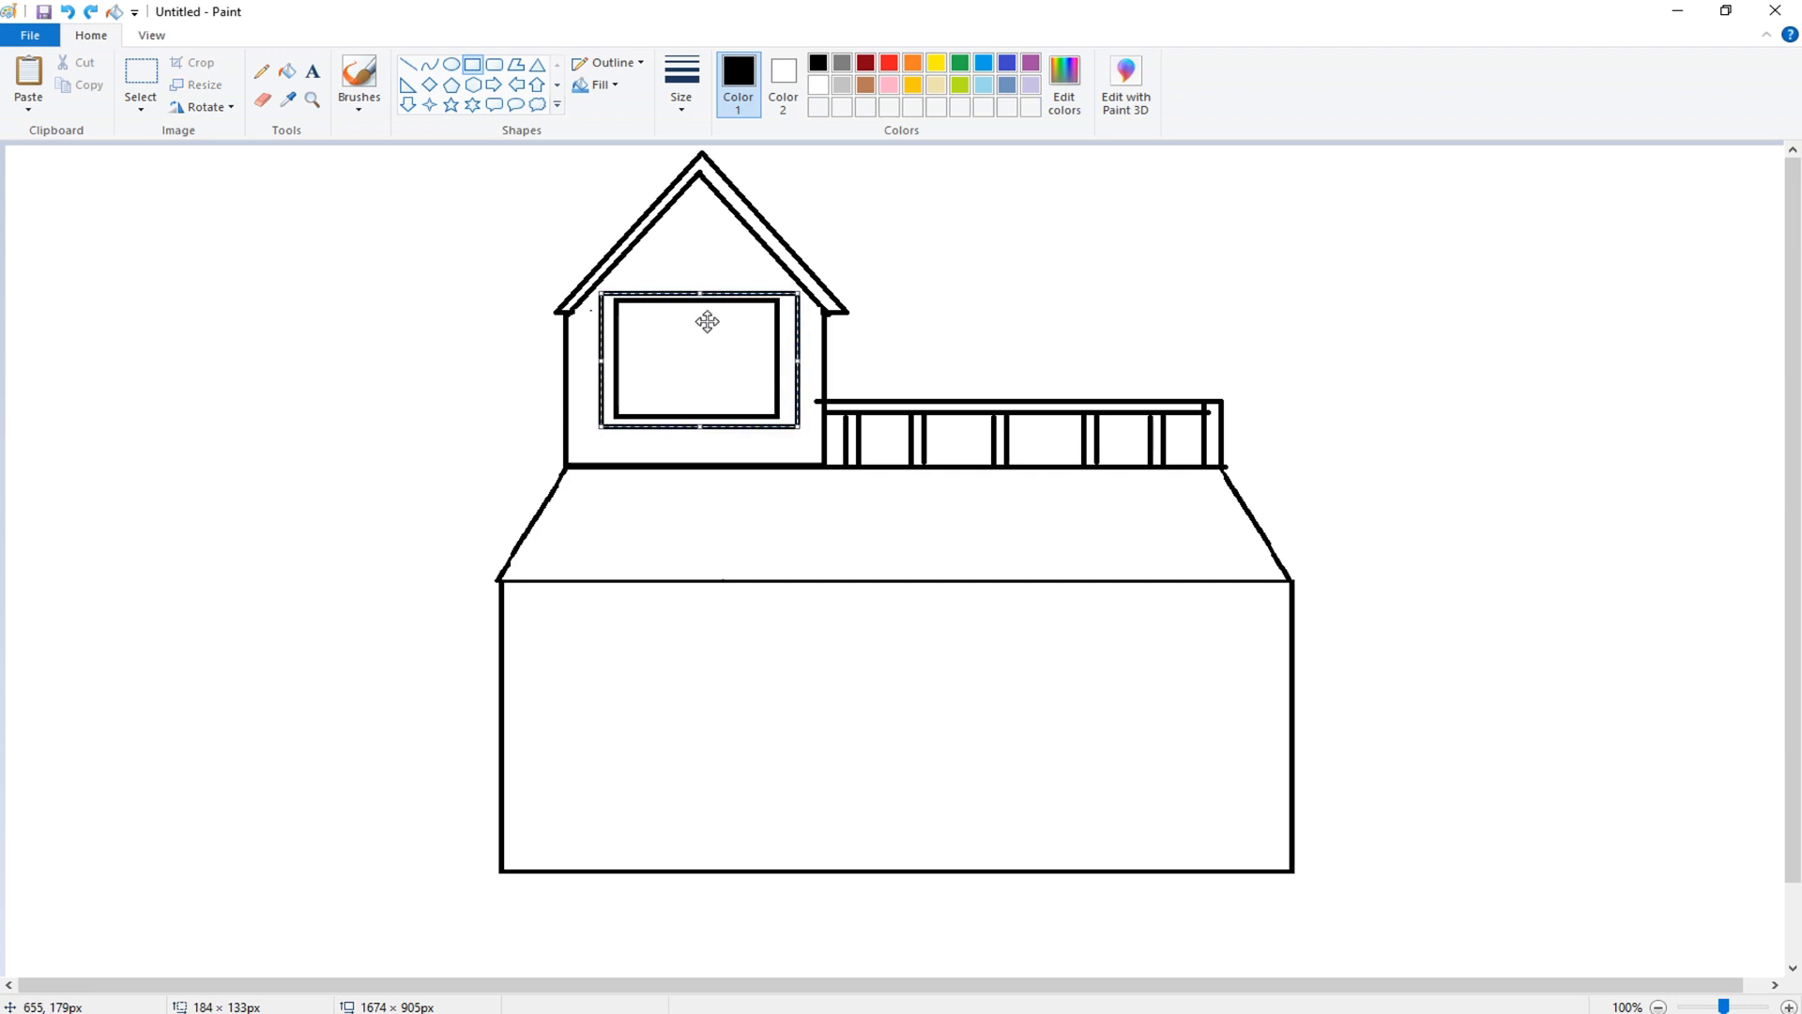
{"action": "left_click_drag", "start_coordinate": [703, 292], "coordinate": [704, 288]}
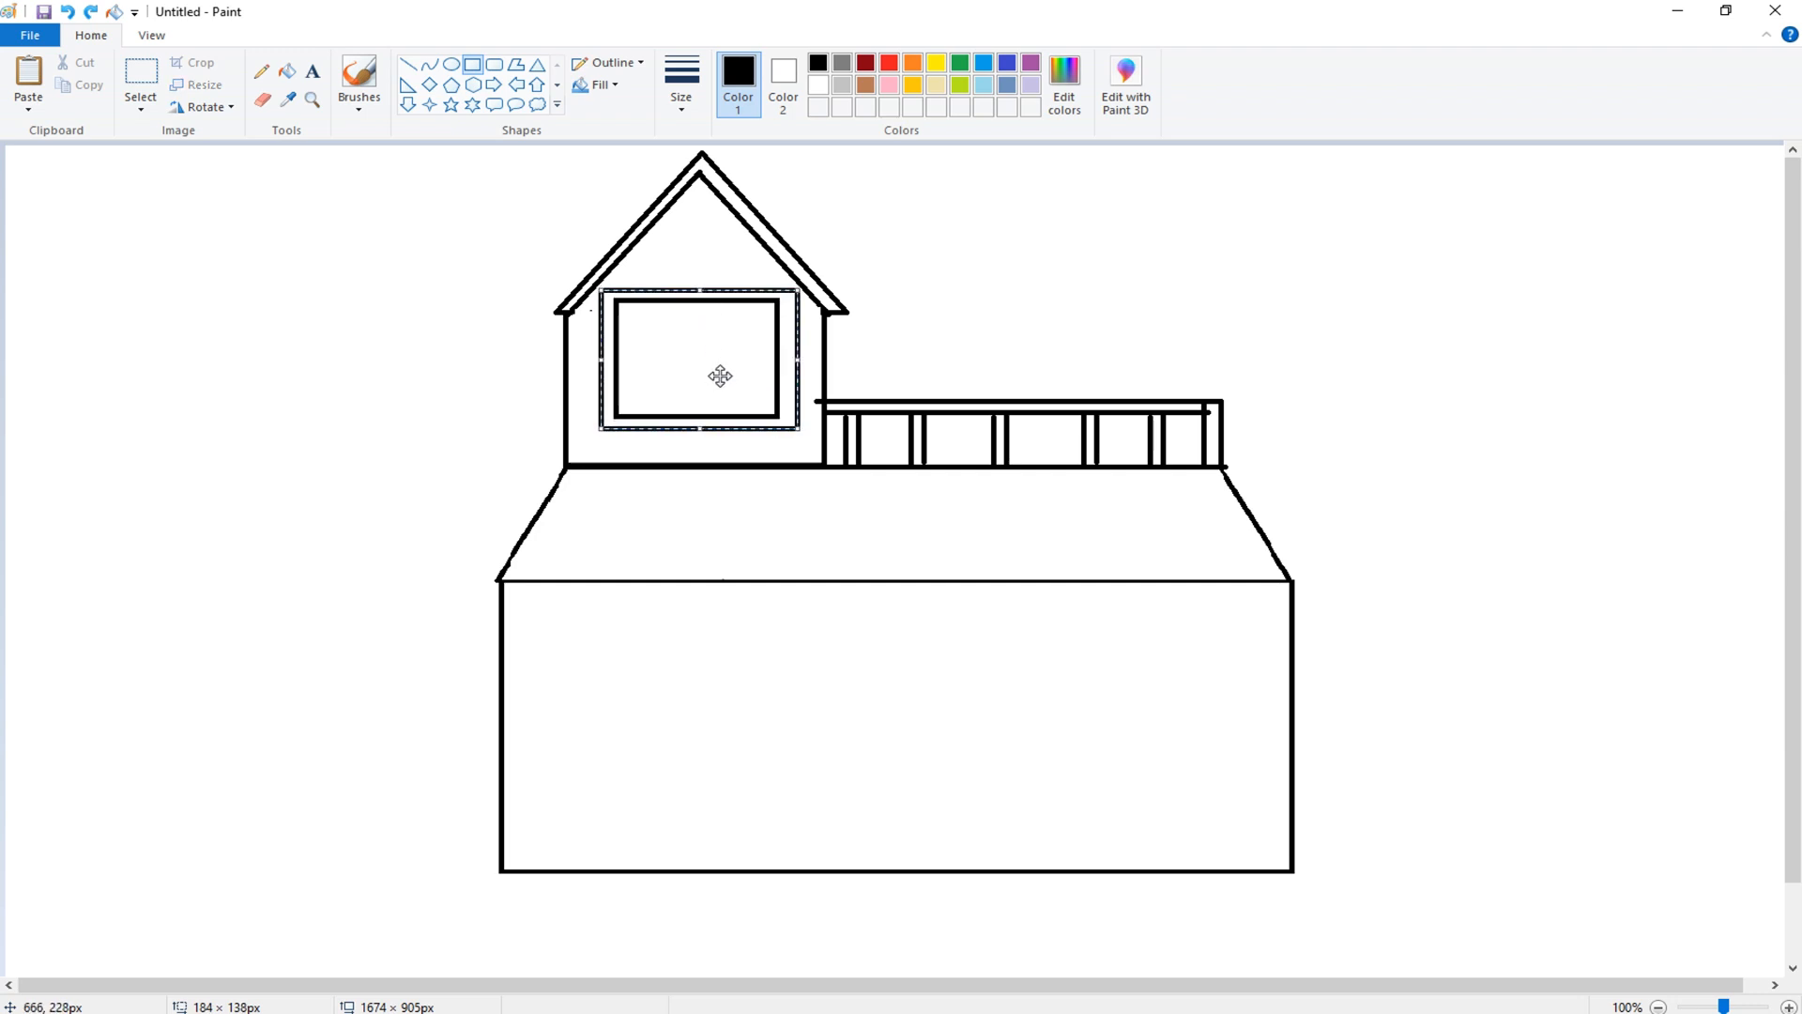
{"action": "left_click_drag", "start_coordinate": [799, 360], "coordinate": [789, 375]}
{"action": "left_click_drag", "start_coordinate": [695, 294], "coordinate": [693, 288]}
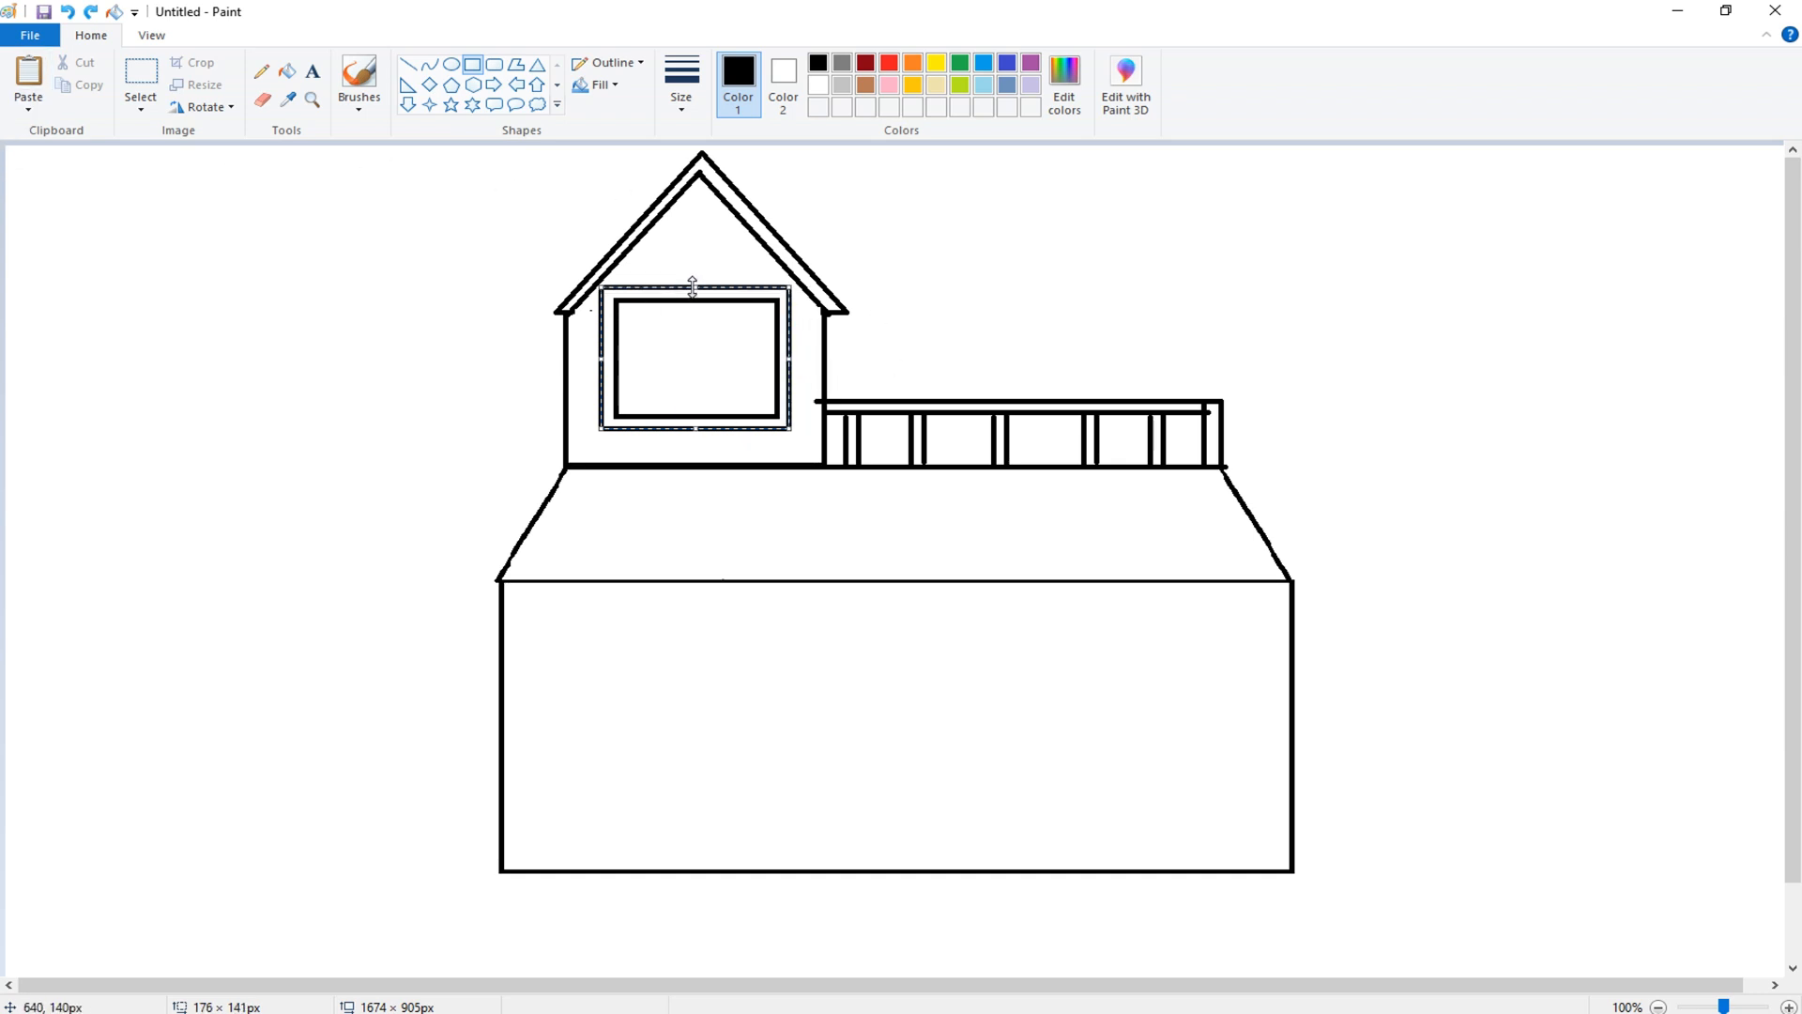
{"action": "left_click", "coordinate": [975, 213]}
- Draw a vertical and a horizontal line crossing the tower window to divide it into four panes
{"action": "left_click", "coordinate": [408, 64]}
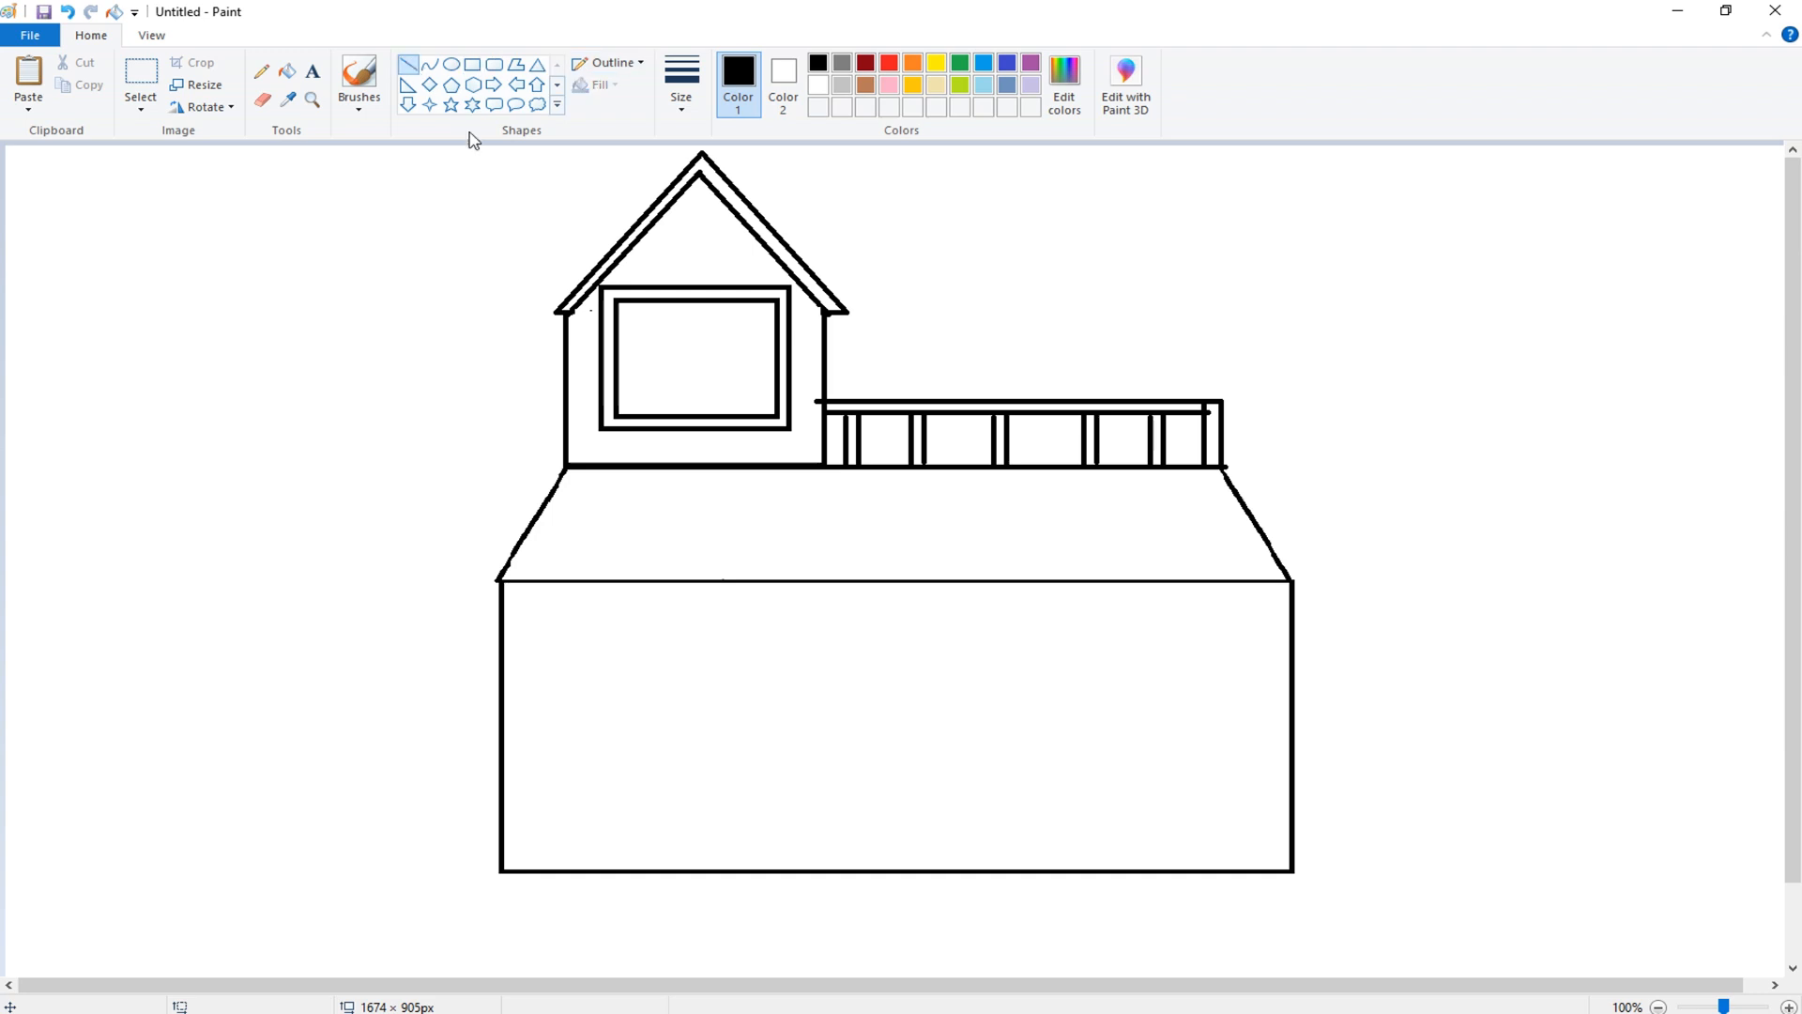
{"action": "left_click_drag", "start_coordinate": [697, 398], "coordinate": [696, 413]}
{"action": "left_click_drag", "start_coordinate": [617, 354], "coordinate": [776, 354]}
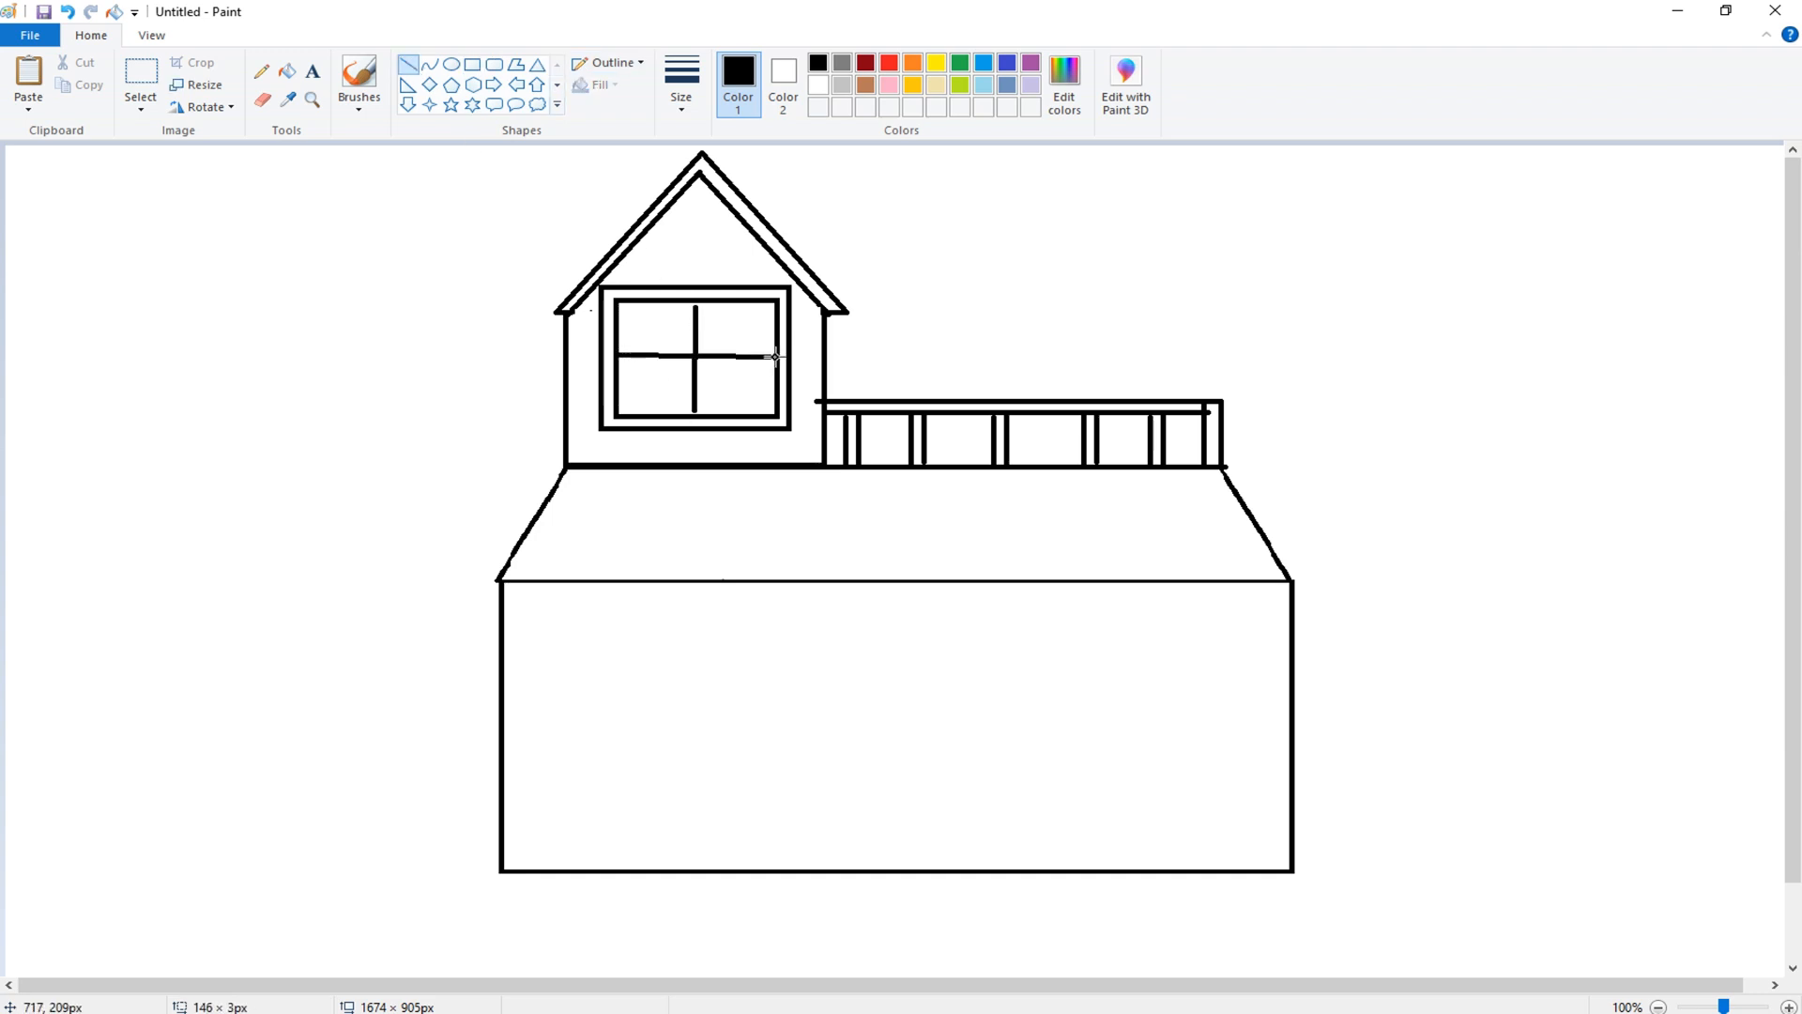
- Select the framed tower window and move it out onto the empty canvas on the left
{"action": "left_click", "coordinate": [141, 77]}
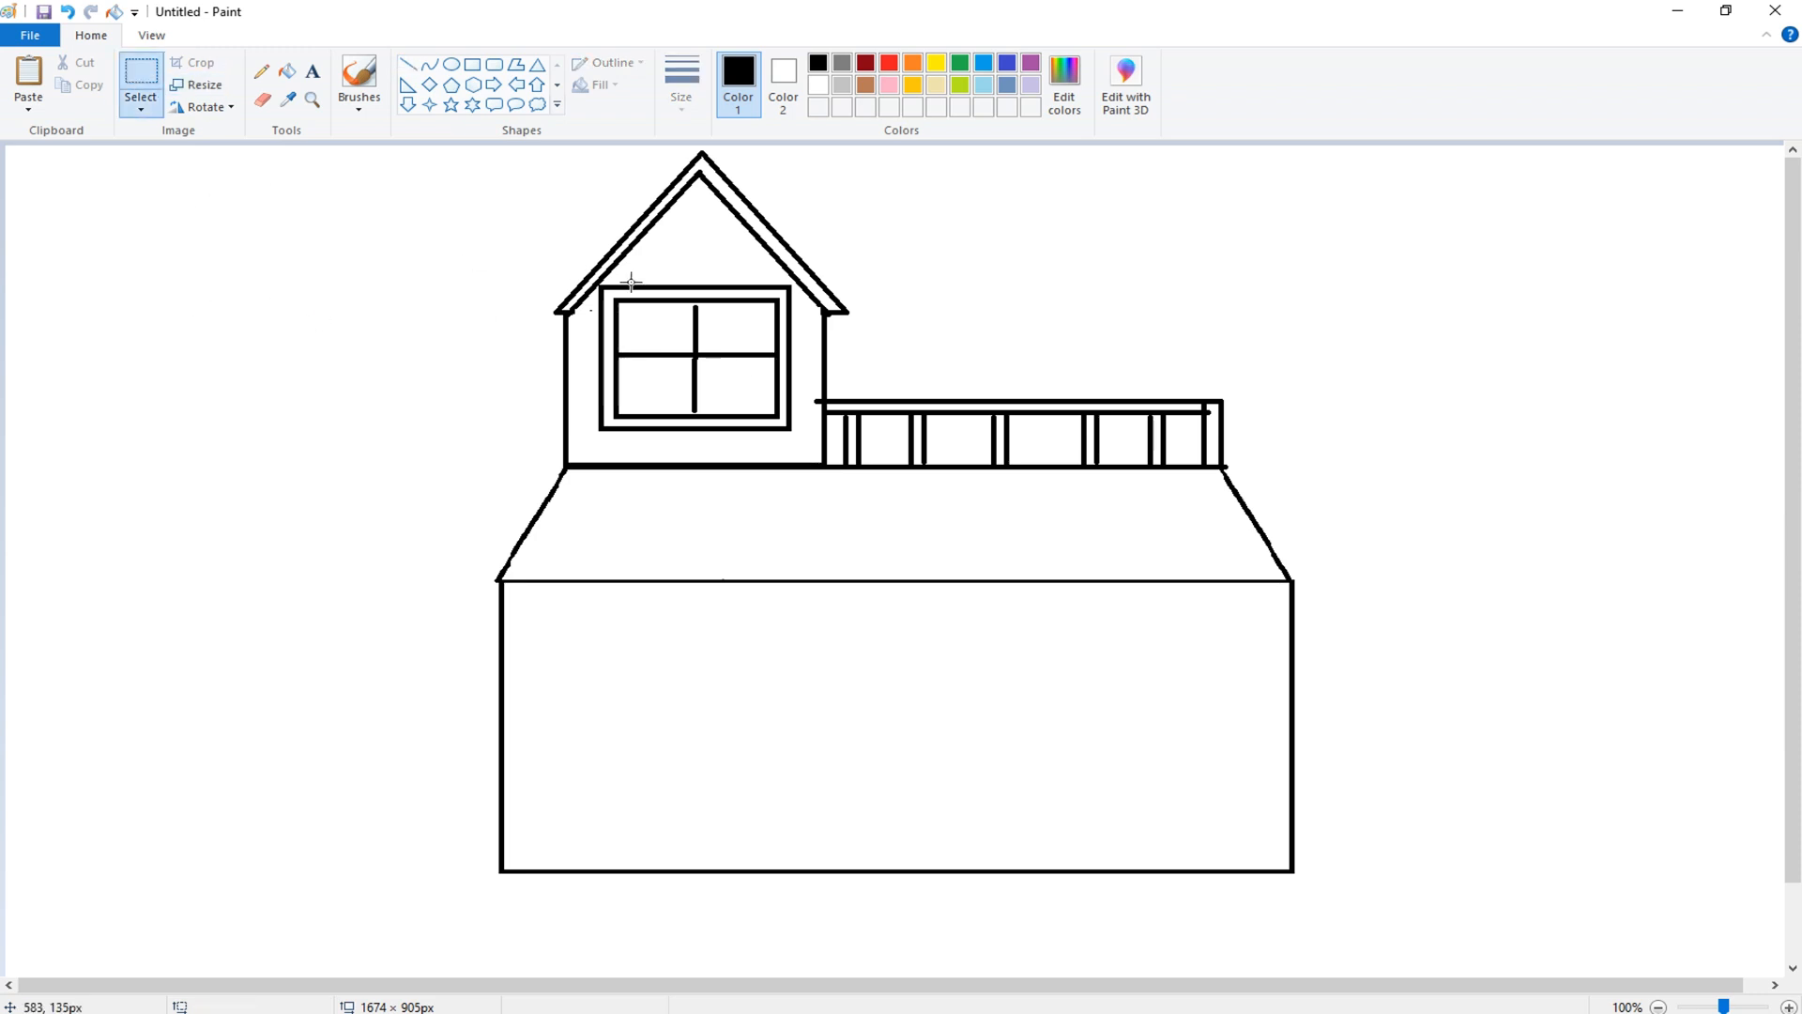
{"action": "left_click_drag", "start_coordinate": [602, 308], "coordinate": [801, 451]}
{"action": "left_click_drag", "start_coordinate": [732, 382], "coordinate": [302, 446]}
{"action": "right_click", "coordinate": [236, 392]}
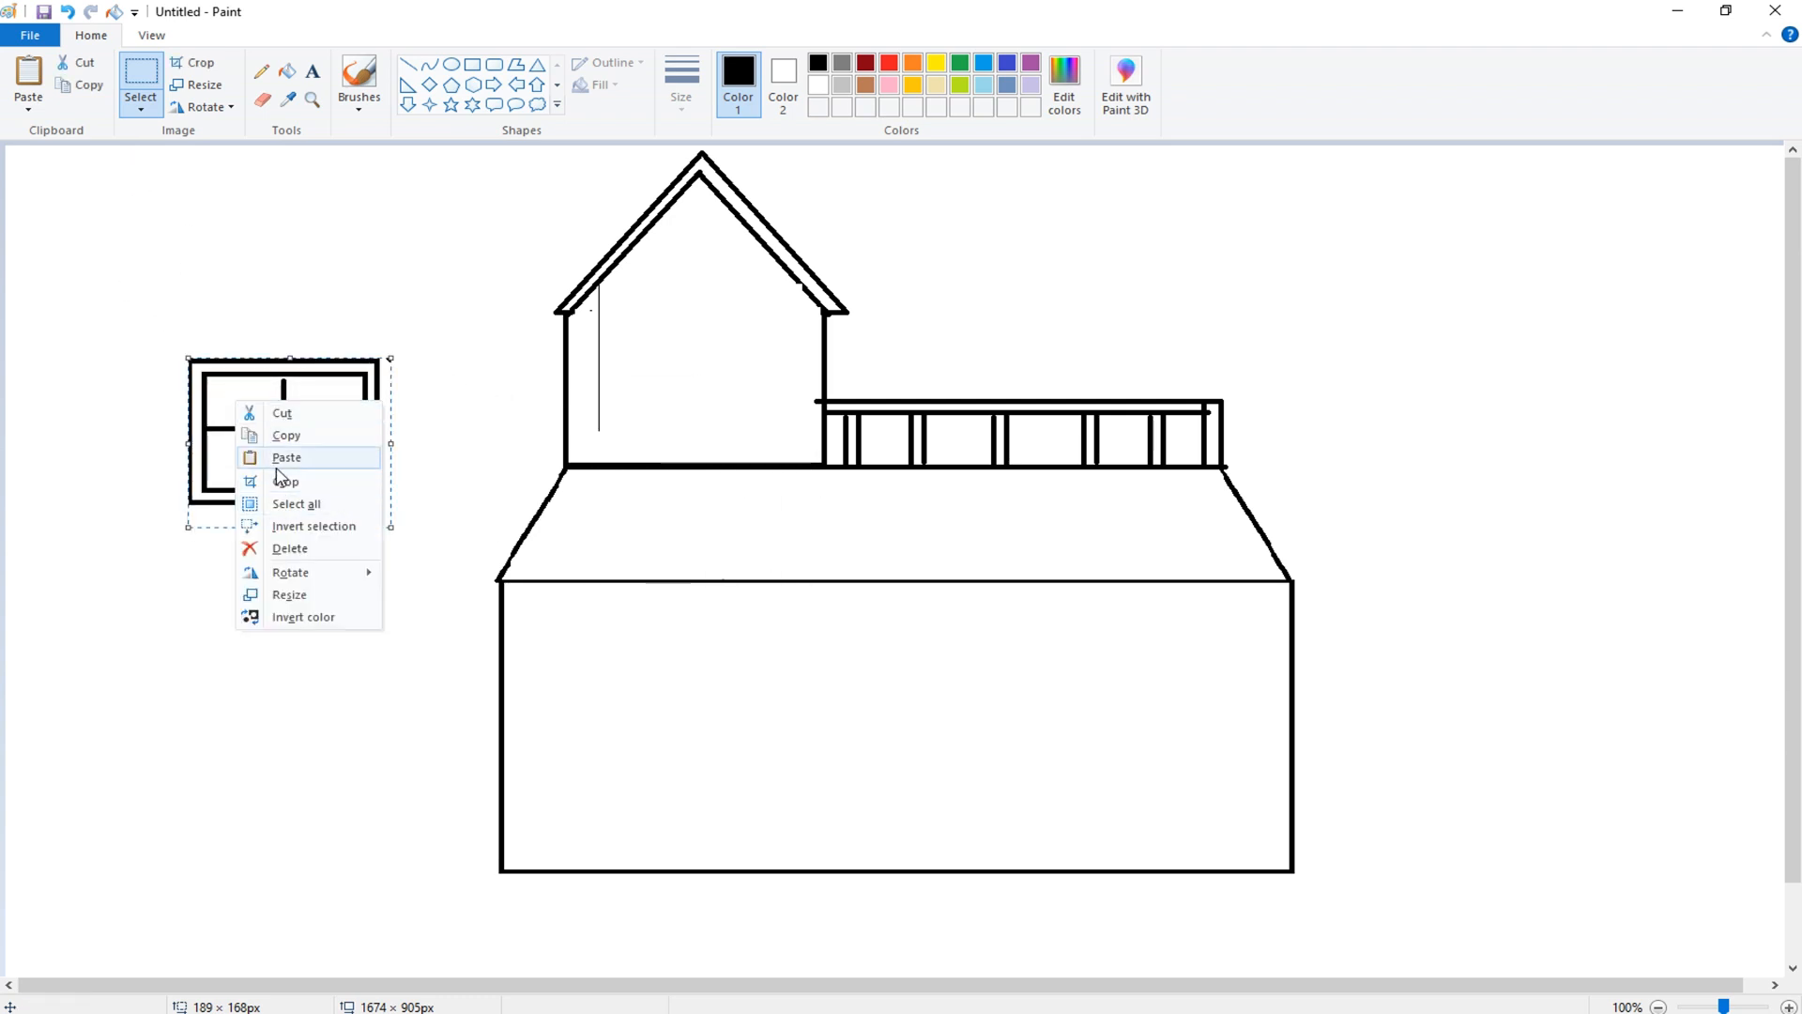
{"action": "left_click", "coordinate": [277, 458]}
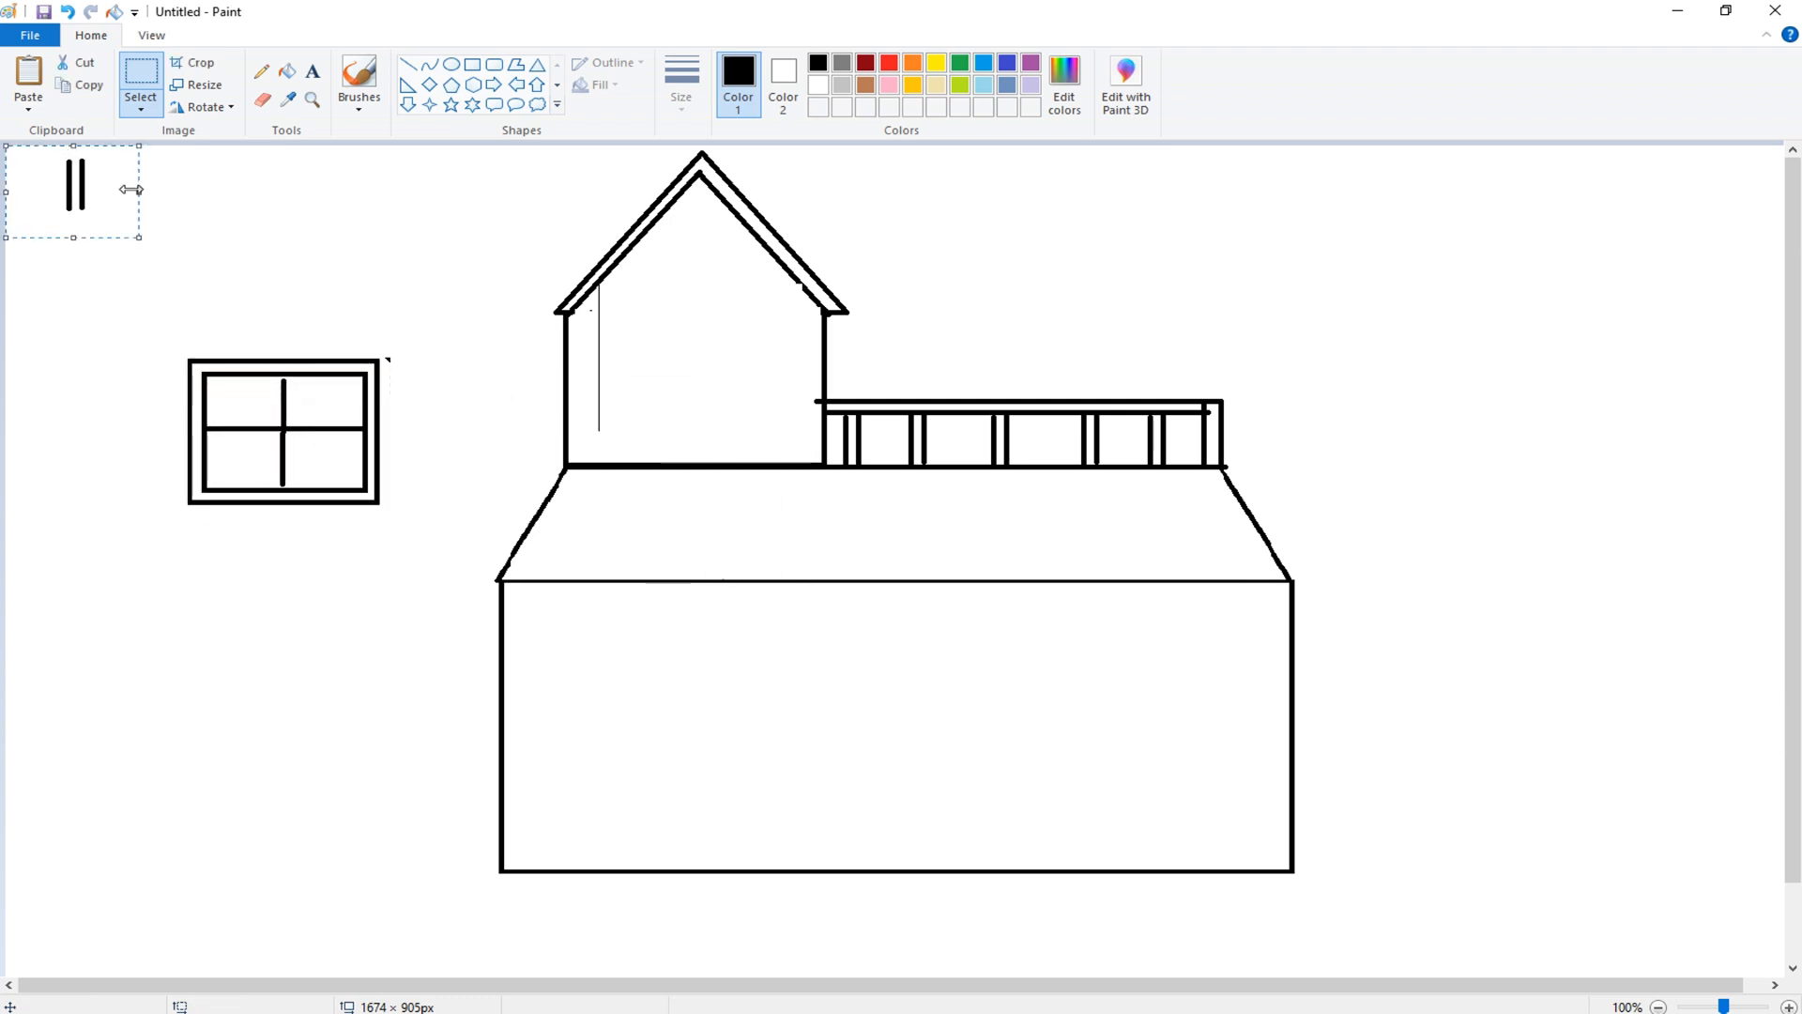
{"action": "key", "text": "ctrl+z"}
- Copy the framed window and place a pasted copy on the left side of the ground floor
{"action": "mouse_move", "coordinate": [99, 253]}
{"action": "left_mouse_down"}
{"action": "mouse_move", "coordinate": [246, 582]}
{"action": "mouse_move", "coordinate": [403, 571]}
{"action": "left_mouse_up"}
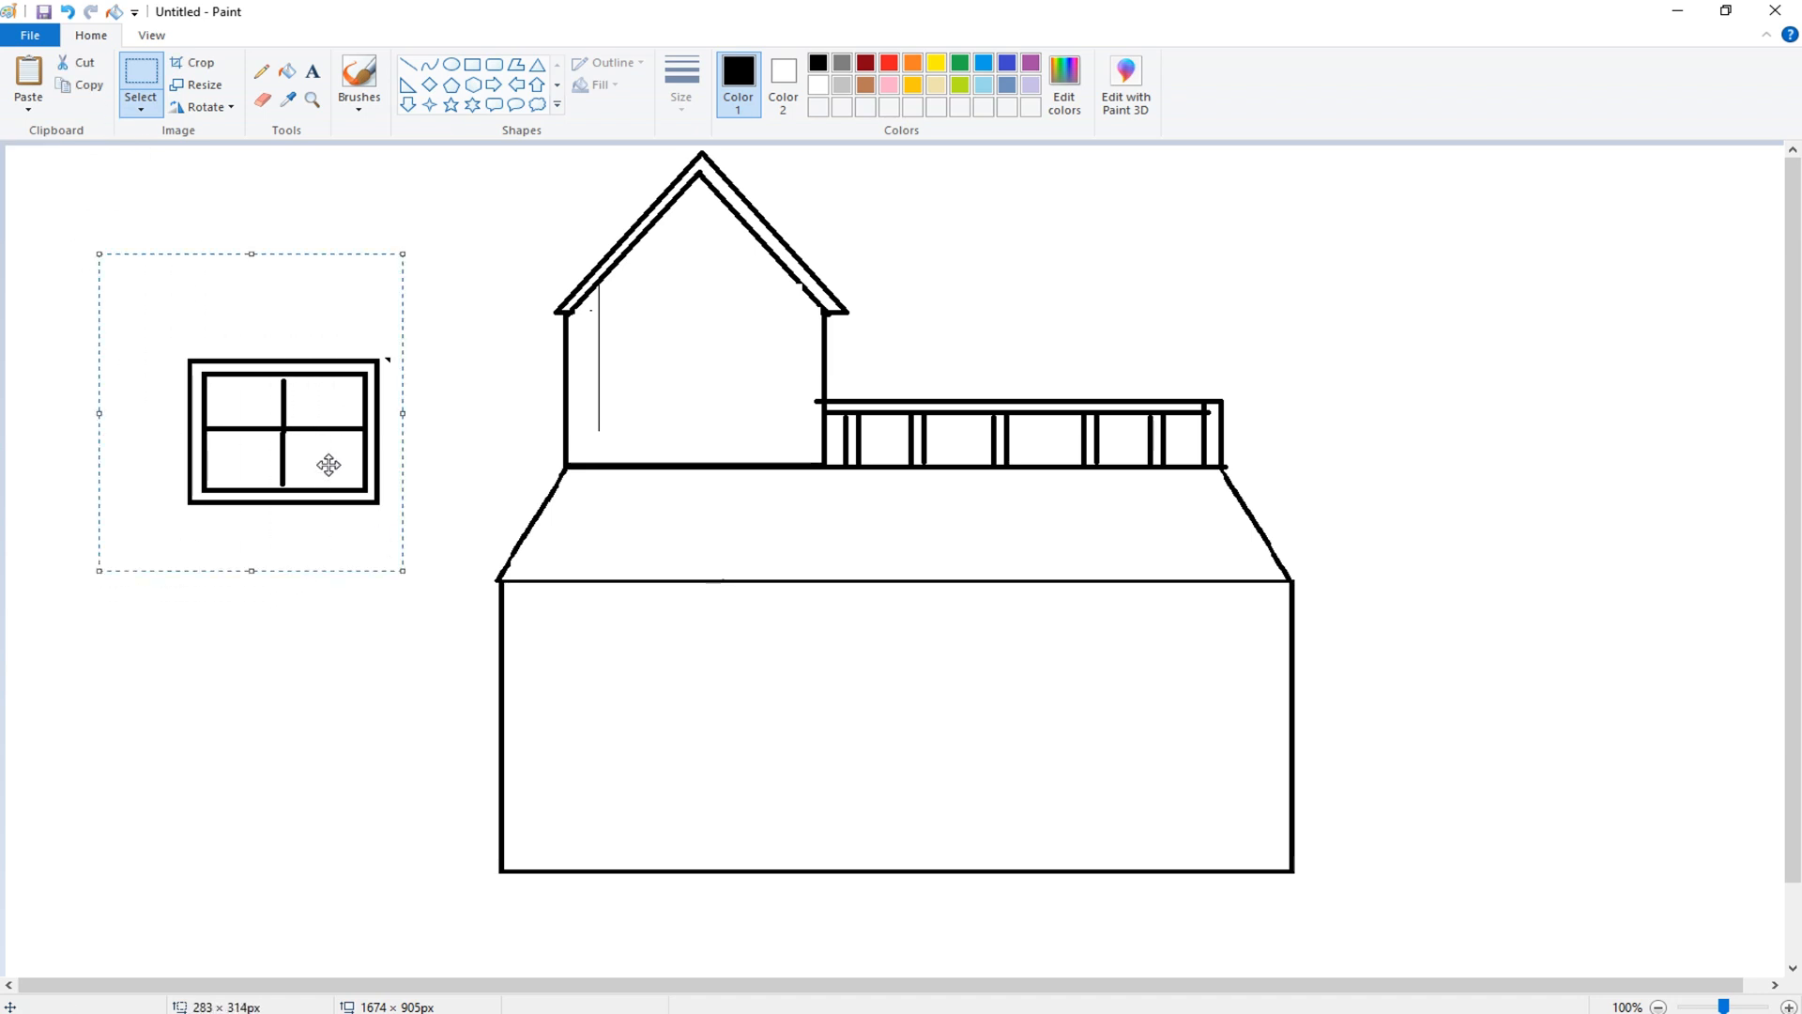
{"action": "right_click", "coordinate": [328, 465]}
{"action": "left_click", "coordinate": [371, 499]}
{"action": "key", "text": "ctrl+v"}
{"action": "left_click_drag", "start_coordinate": [125, 317], "coordinate": [579, 720]}
- Paste another window copy on the right of the ground floor and move the original back into the tower
{"action": "left_click", "coordinate": [28, 75]}
{"action": "left_click_drag", "start_coordinate": [158, 281], "coordinate": [1114, 696]}
{"action": "left_click_drag", "start_coordinate": [121, 222], "coordinate": [363, 509]}
{"action": "left_click_drag", "start_coordinate": [290, 445], "coordinate": [708, 374]}
{"action": "left_click", "coordinate": [1025, 229]}
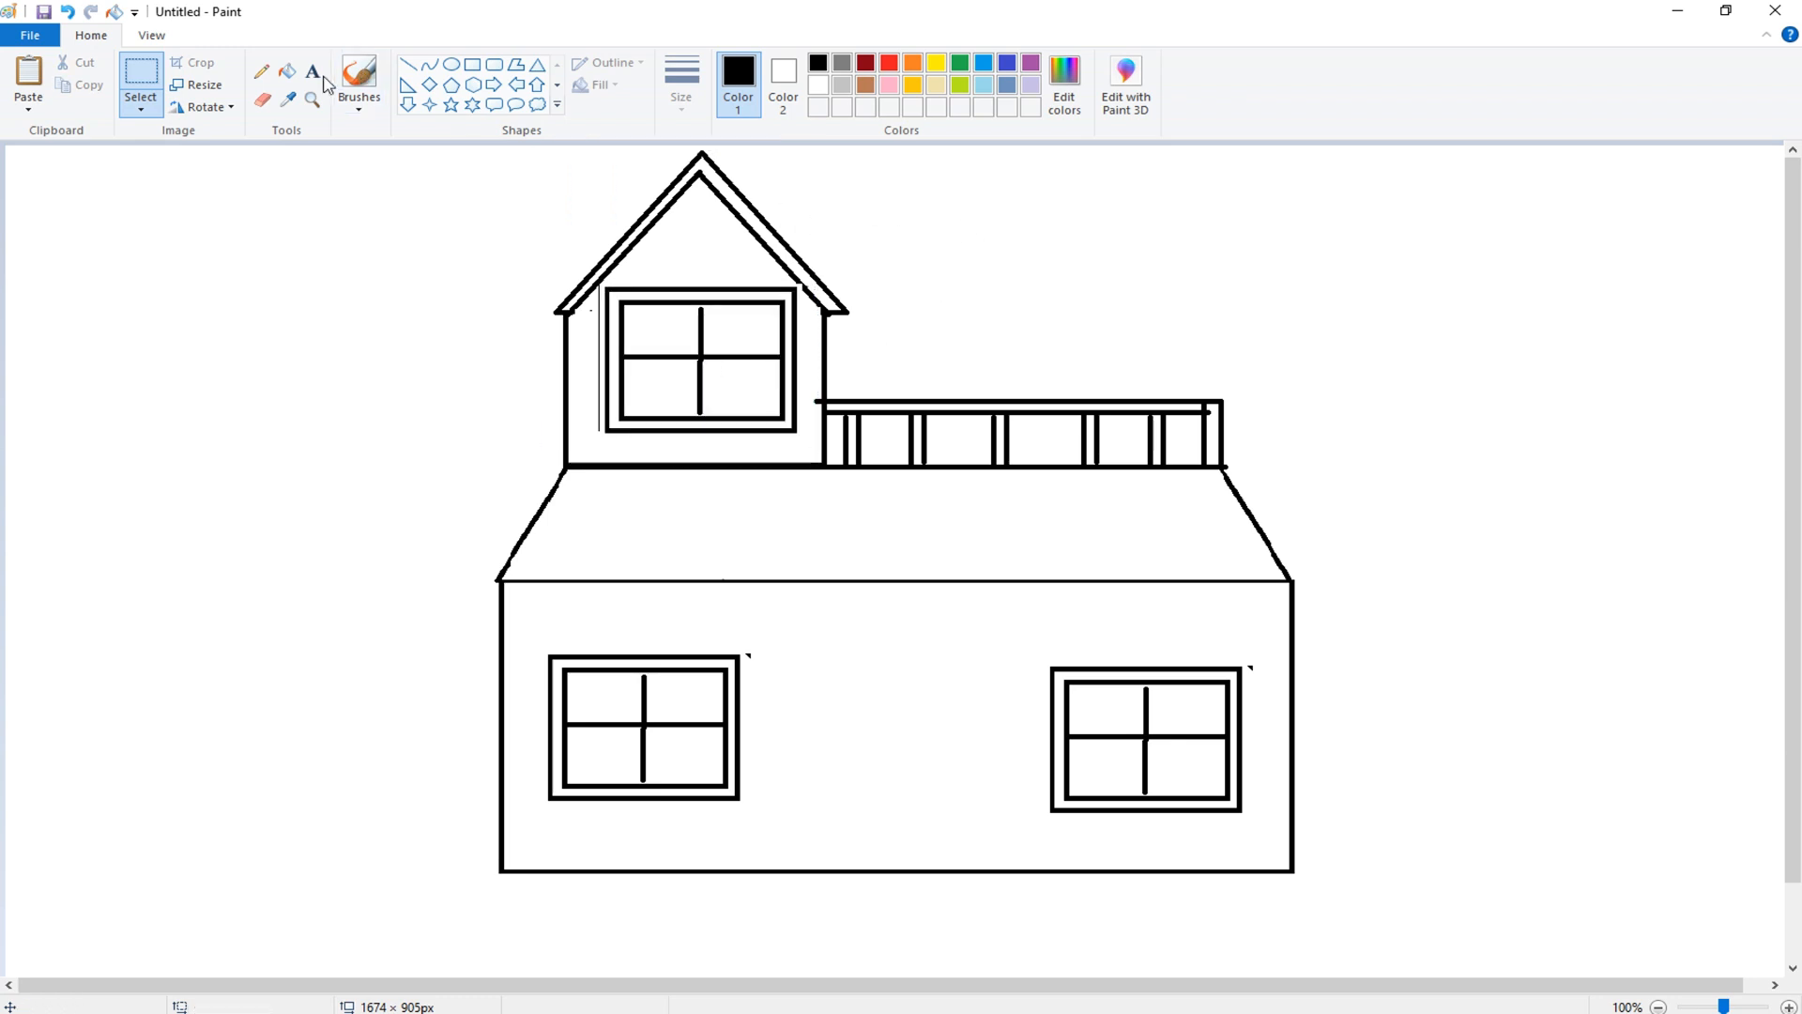
- Draw a door rectangle with a wider doorstep rectangle beneath it at the centre of the ground floor
{"action": "left_click", "coordinate": [472, 64]}
{"action": "left_click_drag", "start_coordinate": [831, 839], "coordinate": [949, 870]}
{"action": "left_click_drag", "start_coordinate": [842, 732], "coordinate": [926, 839]}
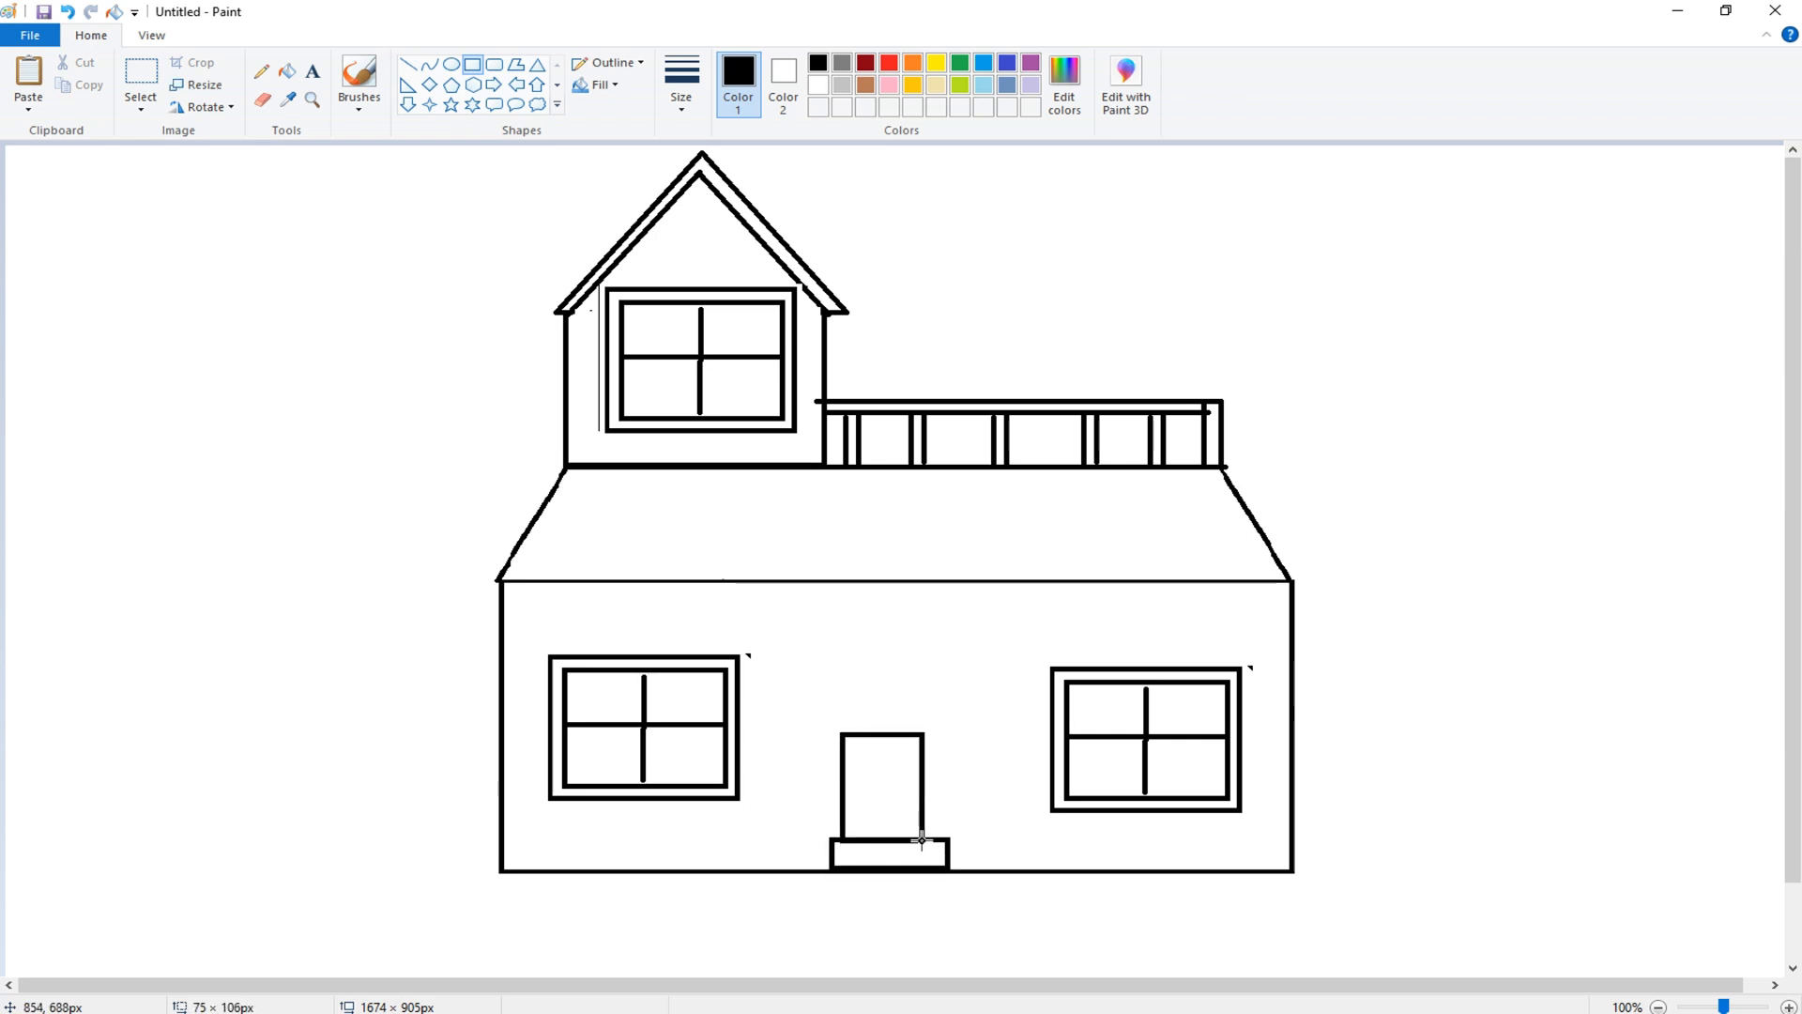
{"action": "left_click_drag", "start_coordinate": [885, 741], "coordinate": [884, 724]}
{"action": "left_click", "coordinate": [152, 490]}
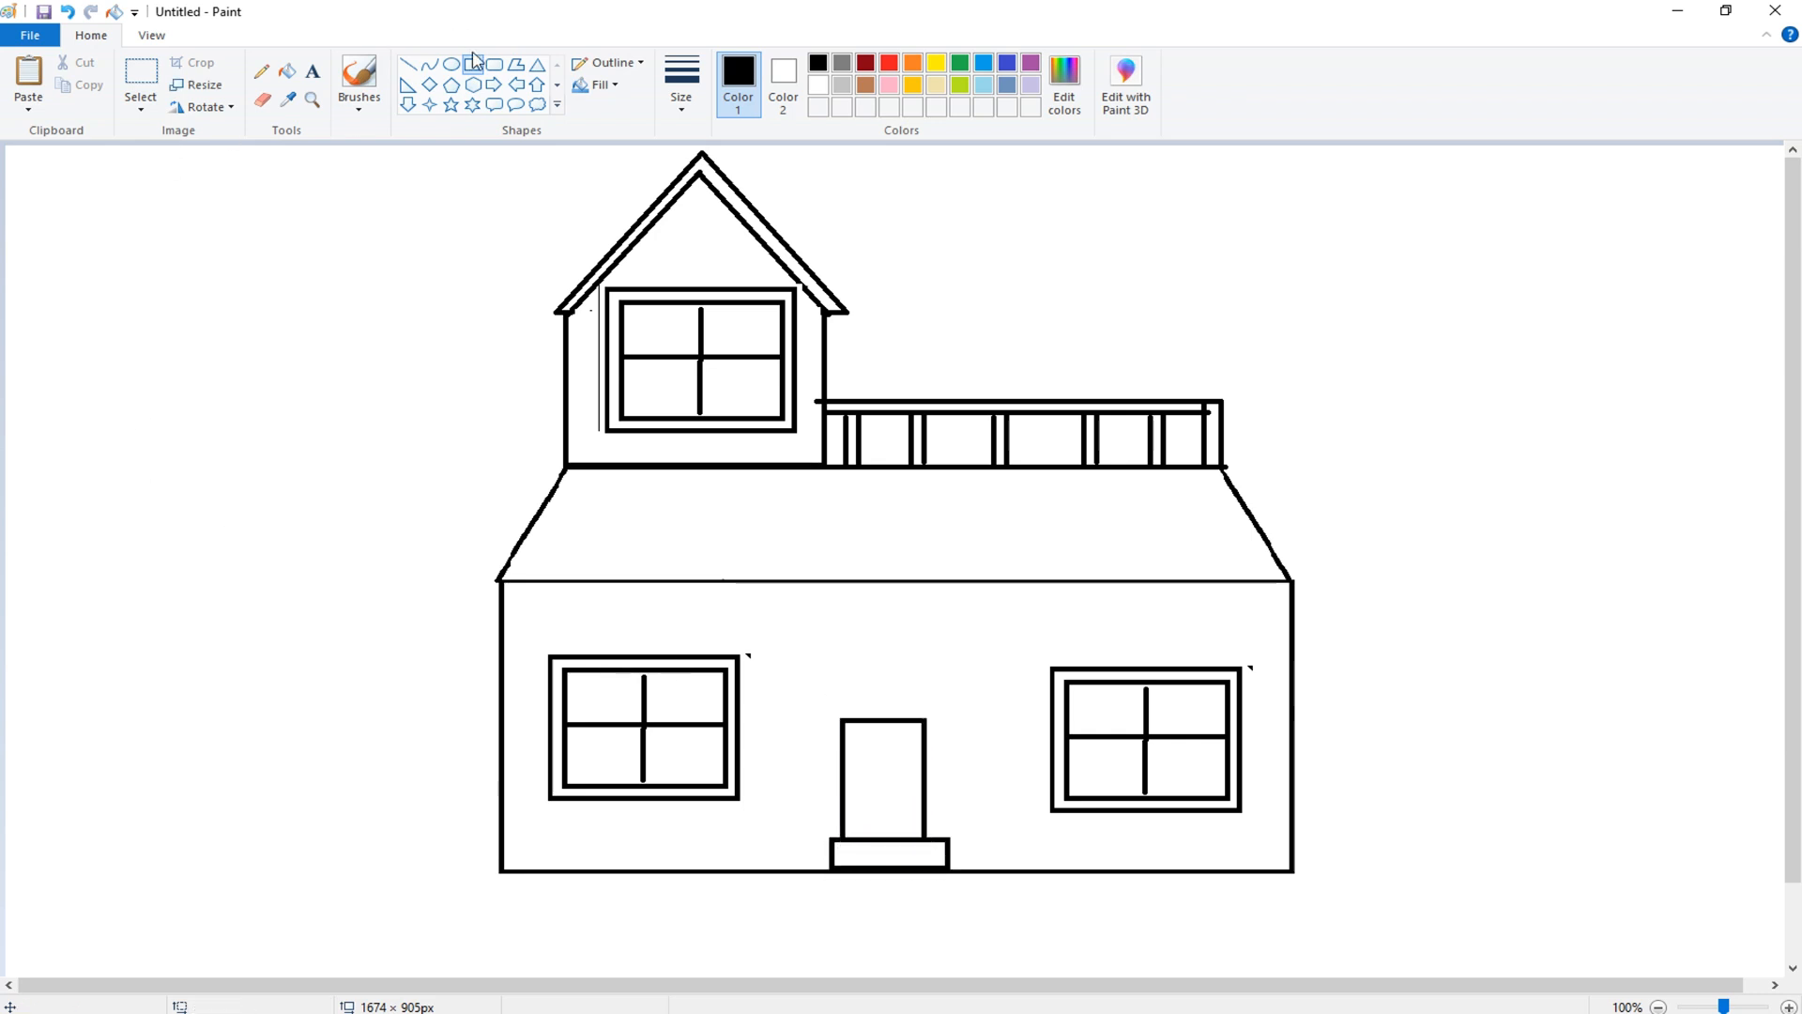
- Draw a small circle about 17 × 18 px on the door as its knob
{"action": "left_click", "coordinate": [452, 64]}
{"action": "left_click_drag", "start_coordinate": [862, 796], "coordinate": [868, 801]}
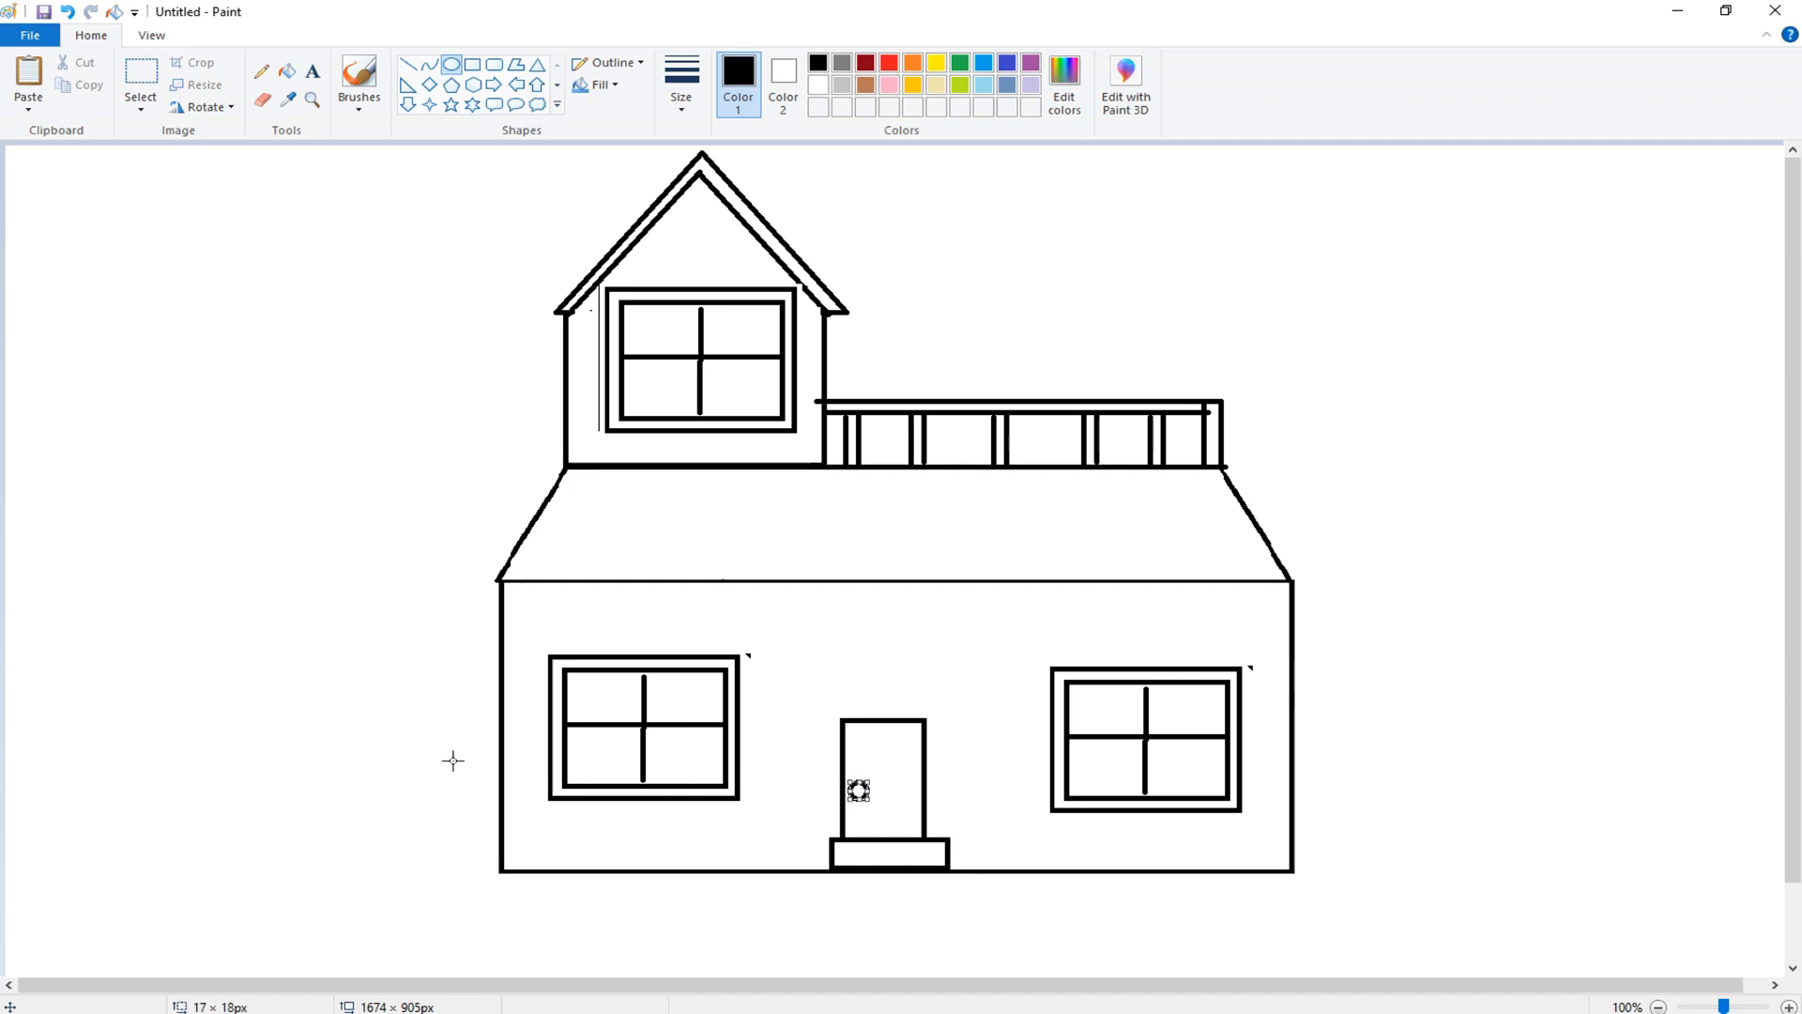
{"action": "left_click", "coordinate": [216, 591]}
- With a thicker pencil size, sketch wavy bush outlines along the ground on both sides of the house
{"action": "left_click", "coordinate": [263, 73]}
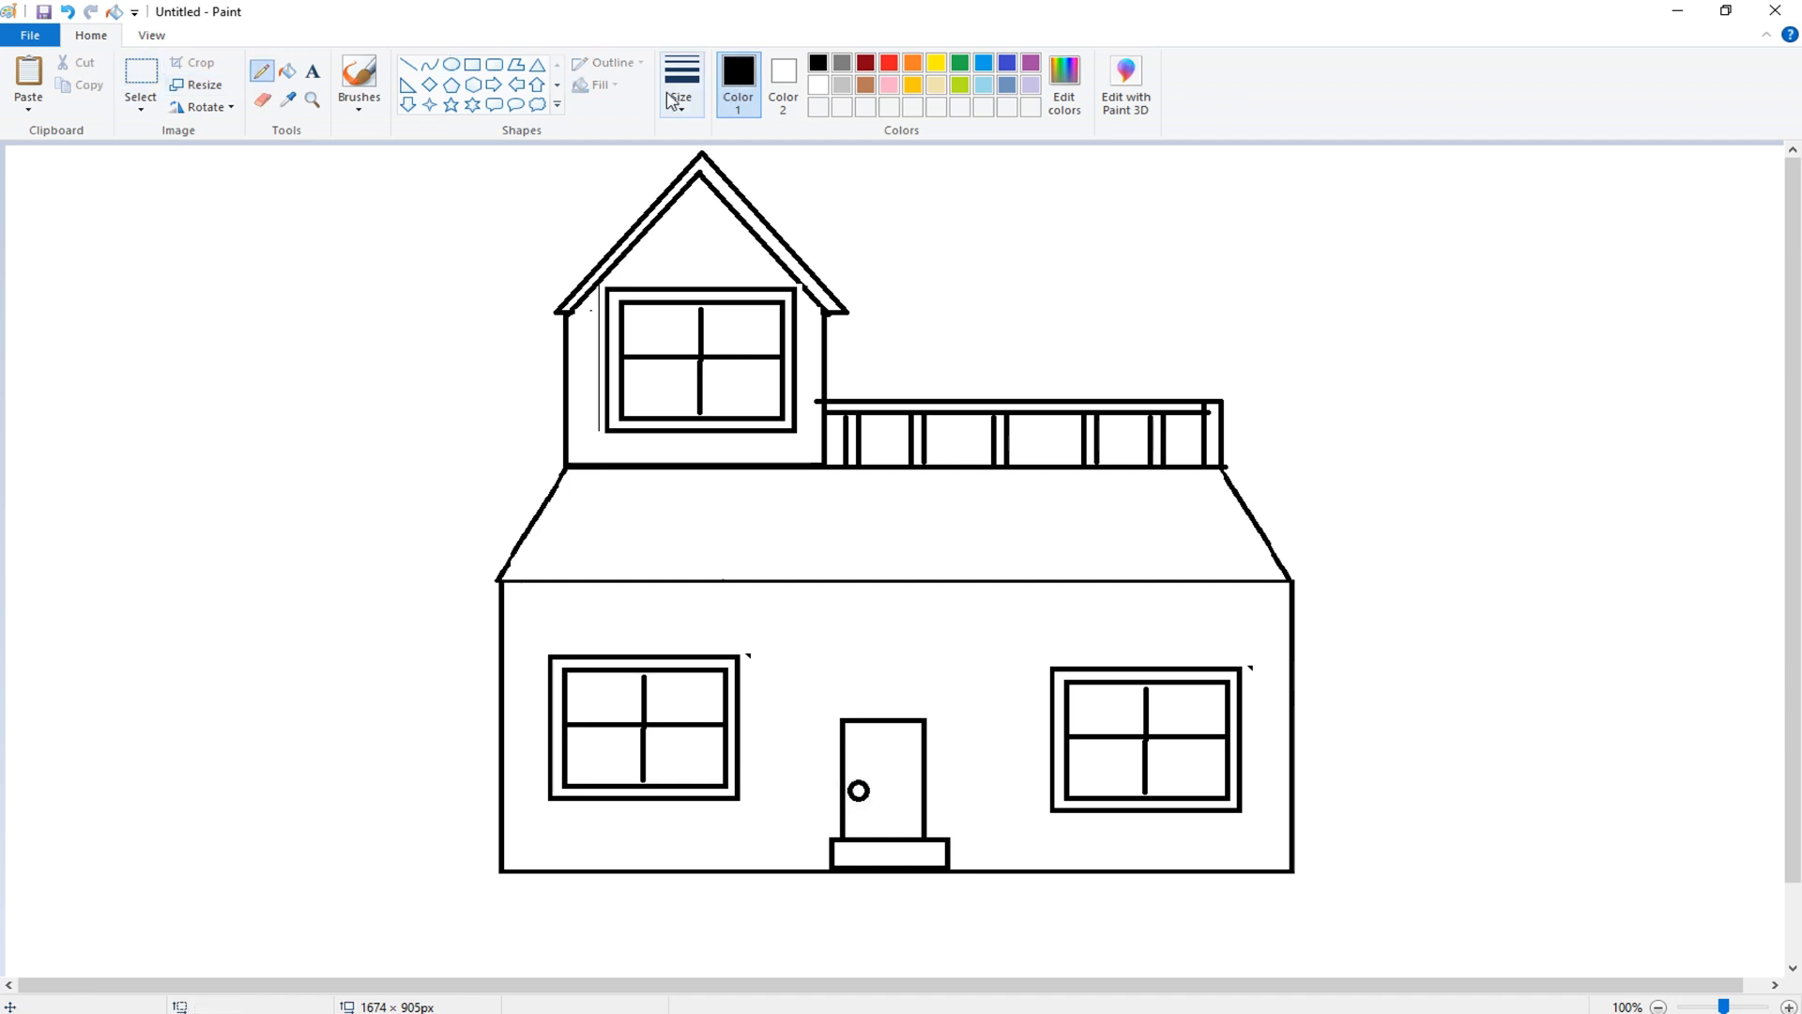
{"action": "left_click", "coordinate": [682, 85]}
{"action": "left_click", "coordinate": [730, 264]}
{"action": "left_click_drag", "start_coordinate": [489, 793], "coordinate": [416, 798]}
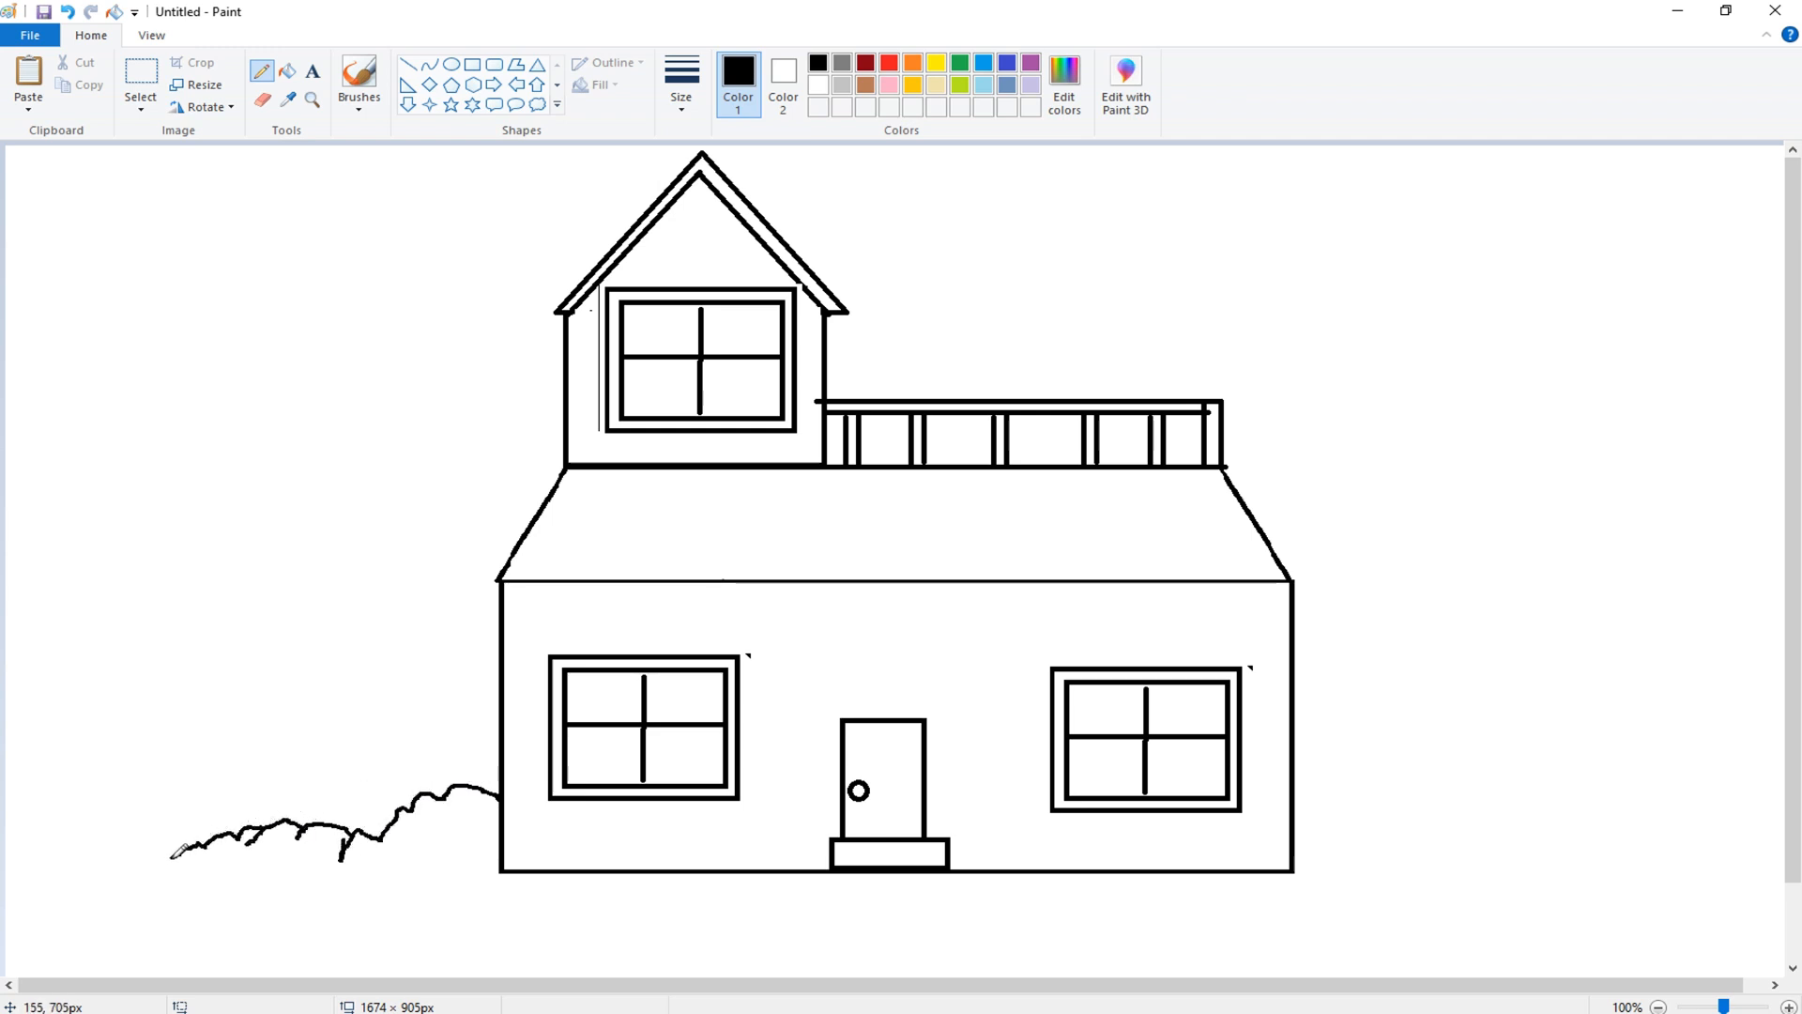
{"action": "left_click_drag", "start_coordinate": [192, 839], "coordinate": [158, 834]}
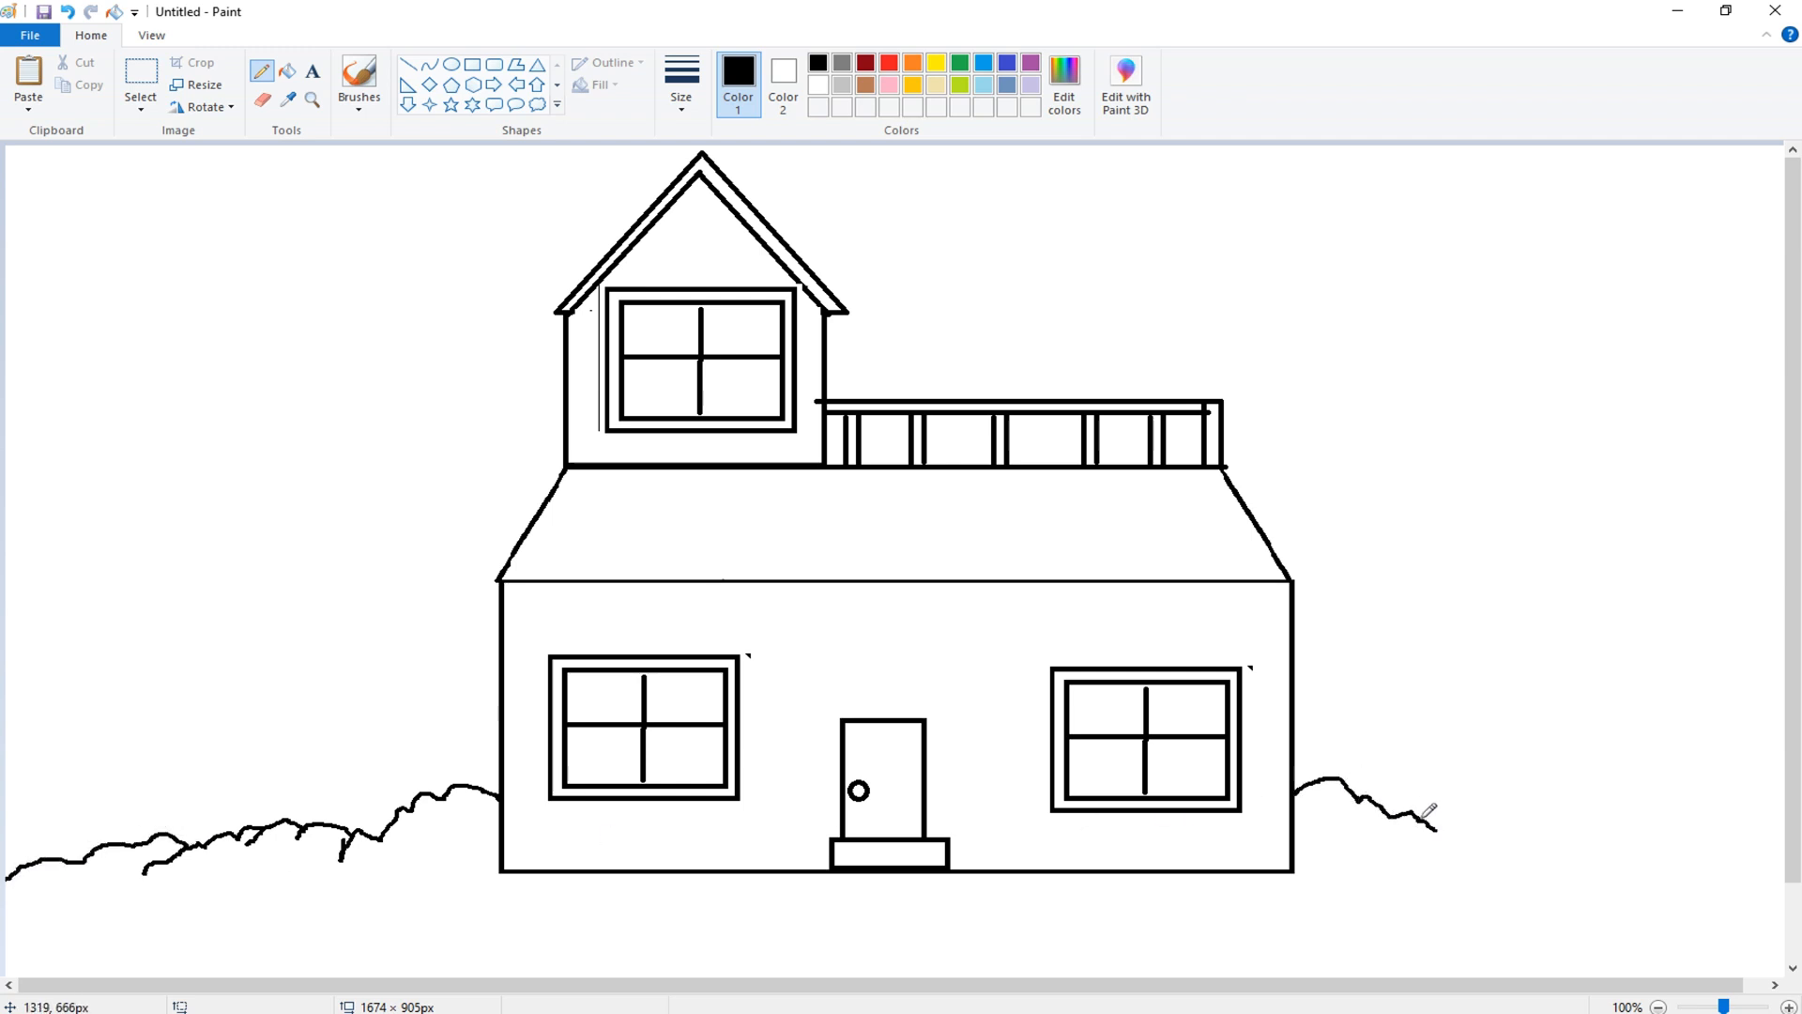
{"action": "left_click_drag", "start_coordinate": [1602, 797], "coordinate": [1788, 837]}
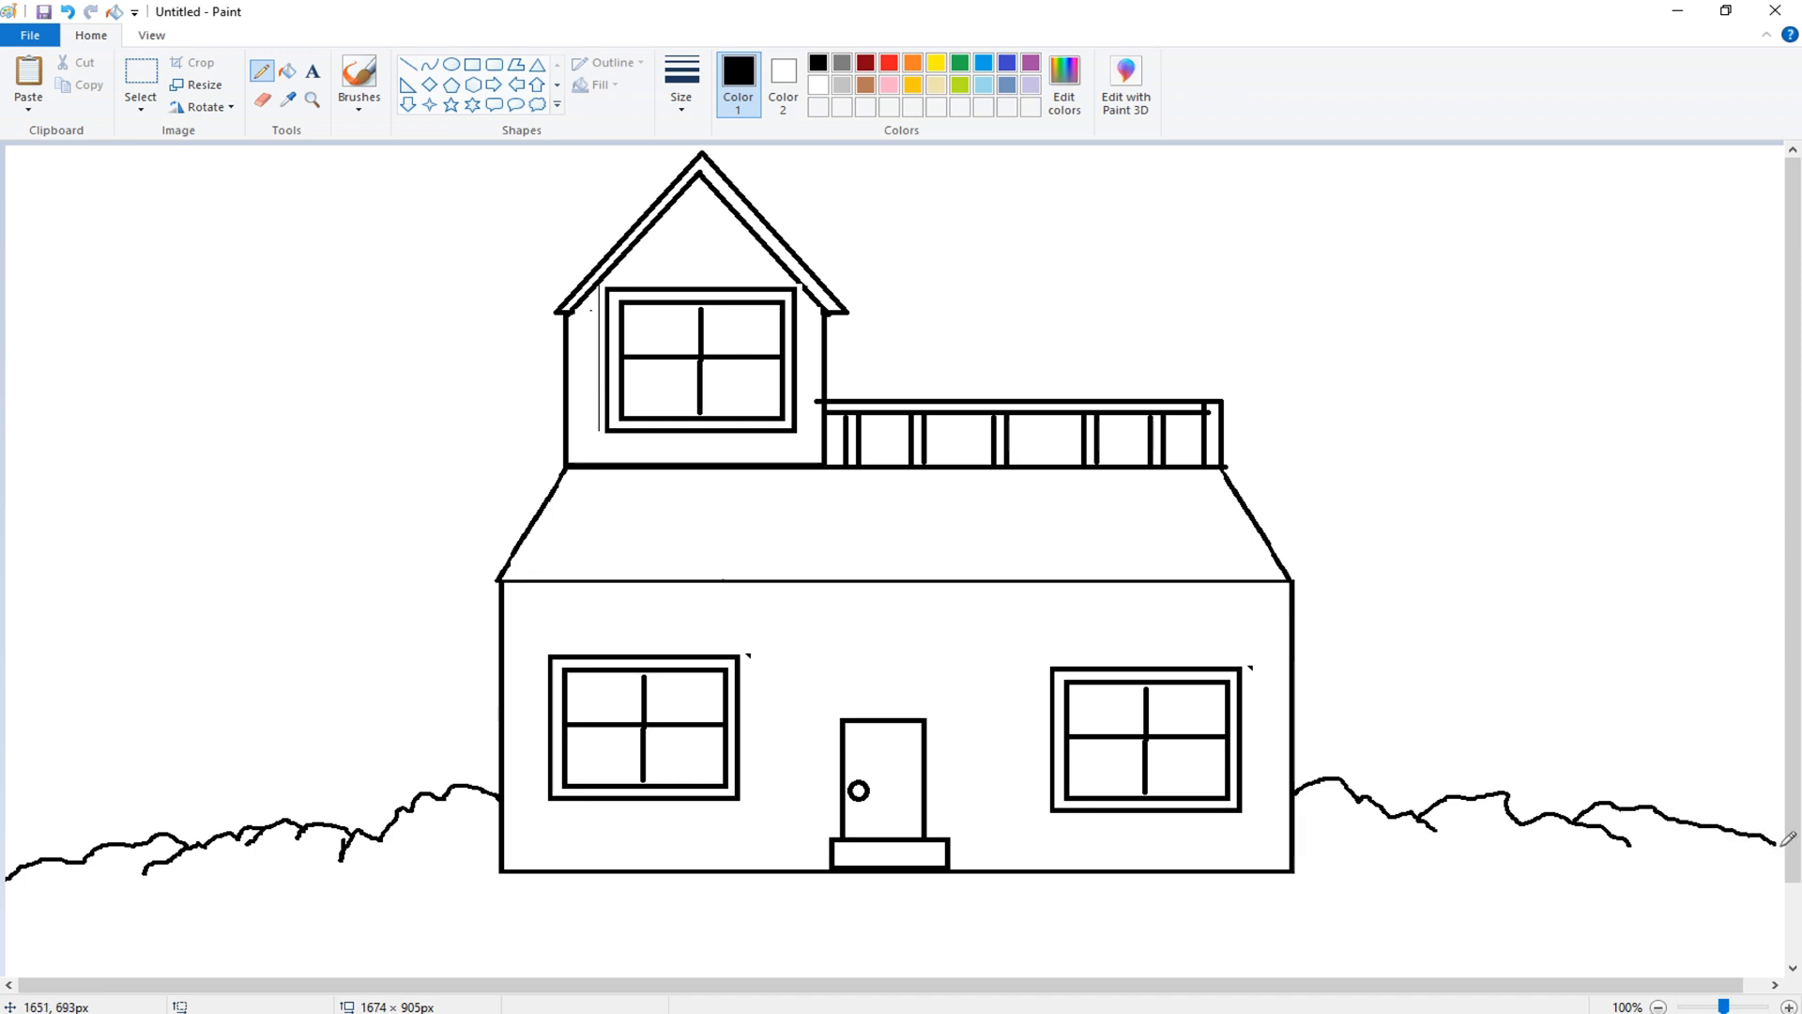
- Draw a circle in the top-left corner of the canvas as the sun
{"action": "left_click", "coordinate": [452, 64]}
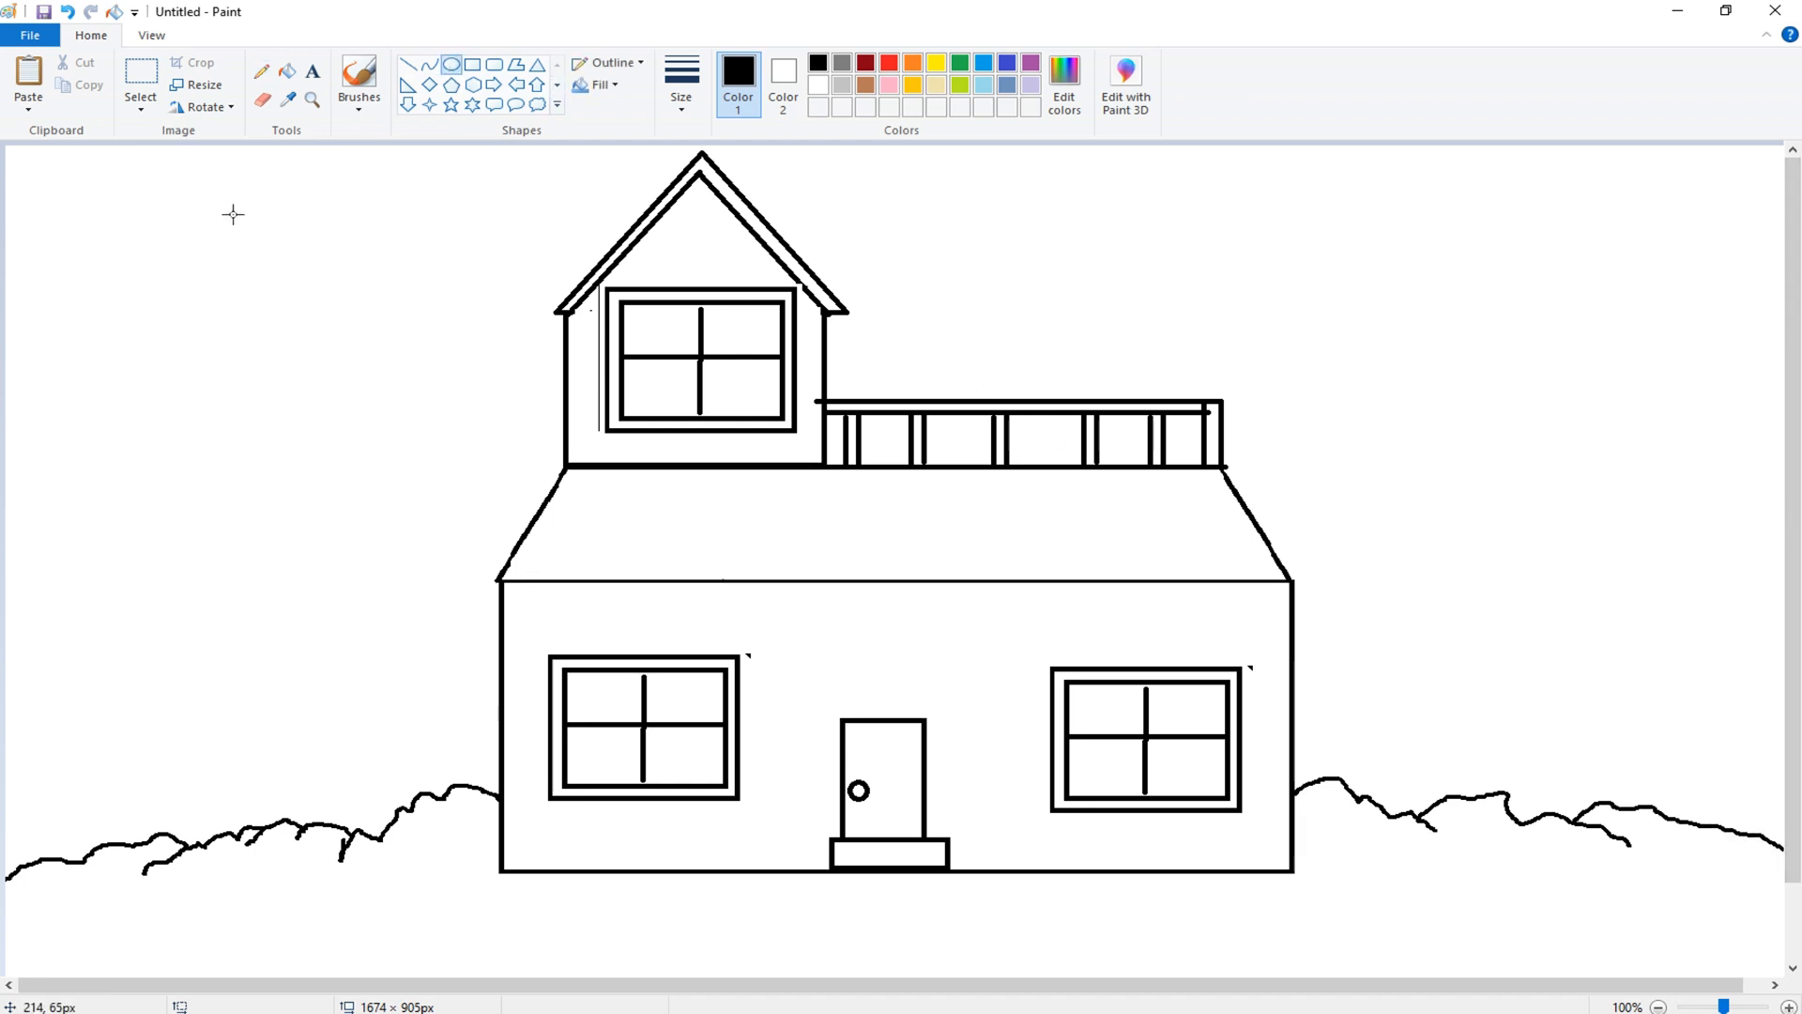
{"action": "left_click_drag", "start_coordinate": [29, 185], "coordinate": [215, 359]}
{"action": "left_click", "coordinate": [330, 201]}
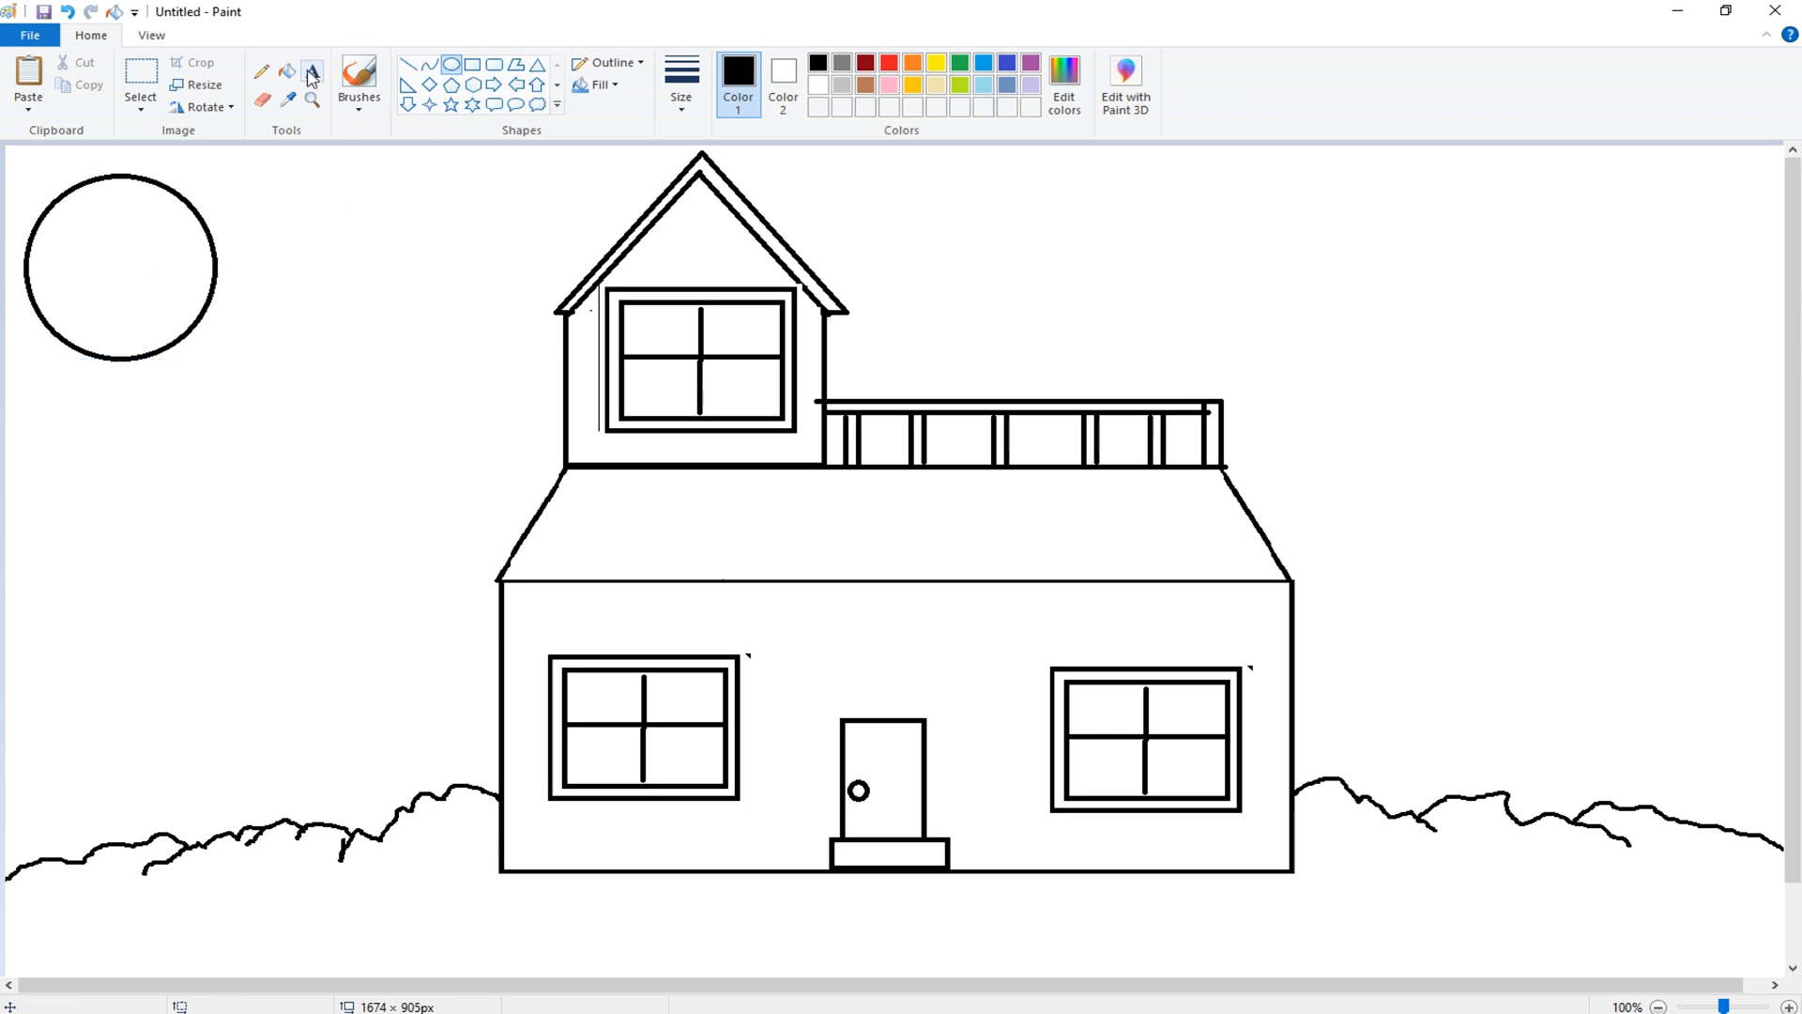
- Fill the sky area with light blue using the Fill tool
{"action": "left_click", "coordinate": [262, 71]}
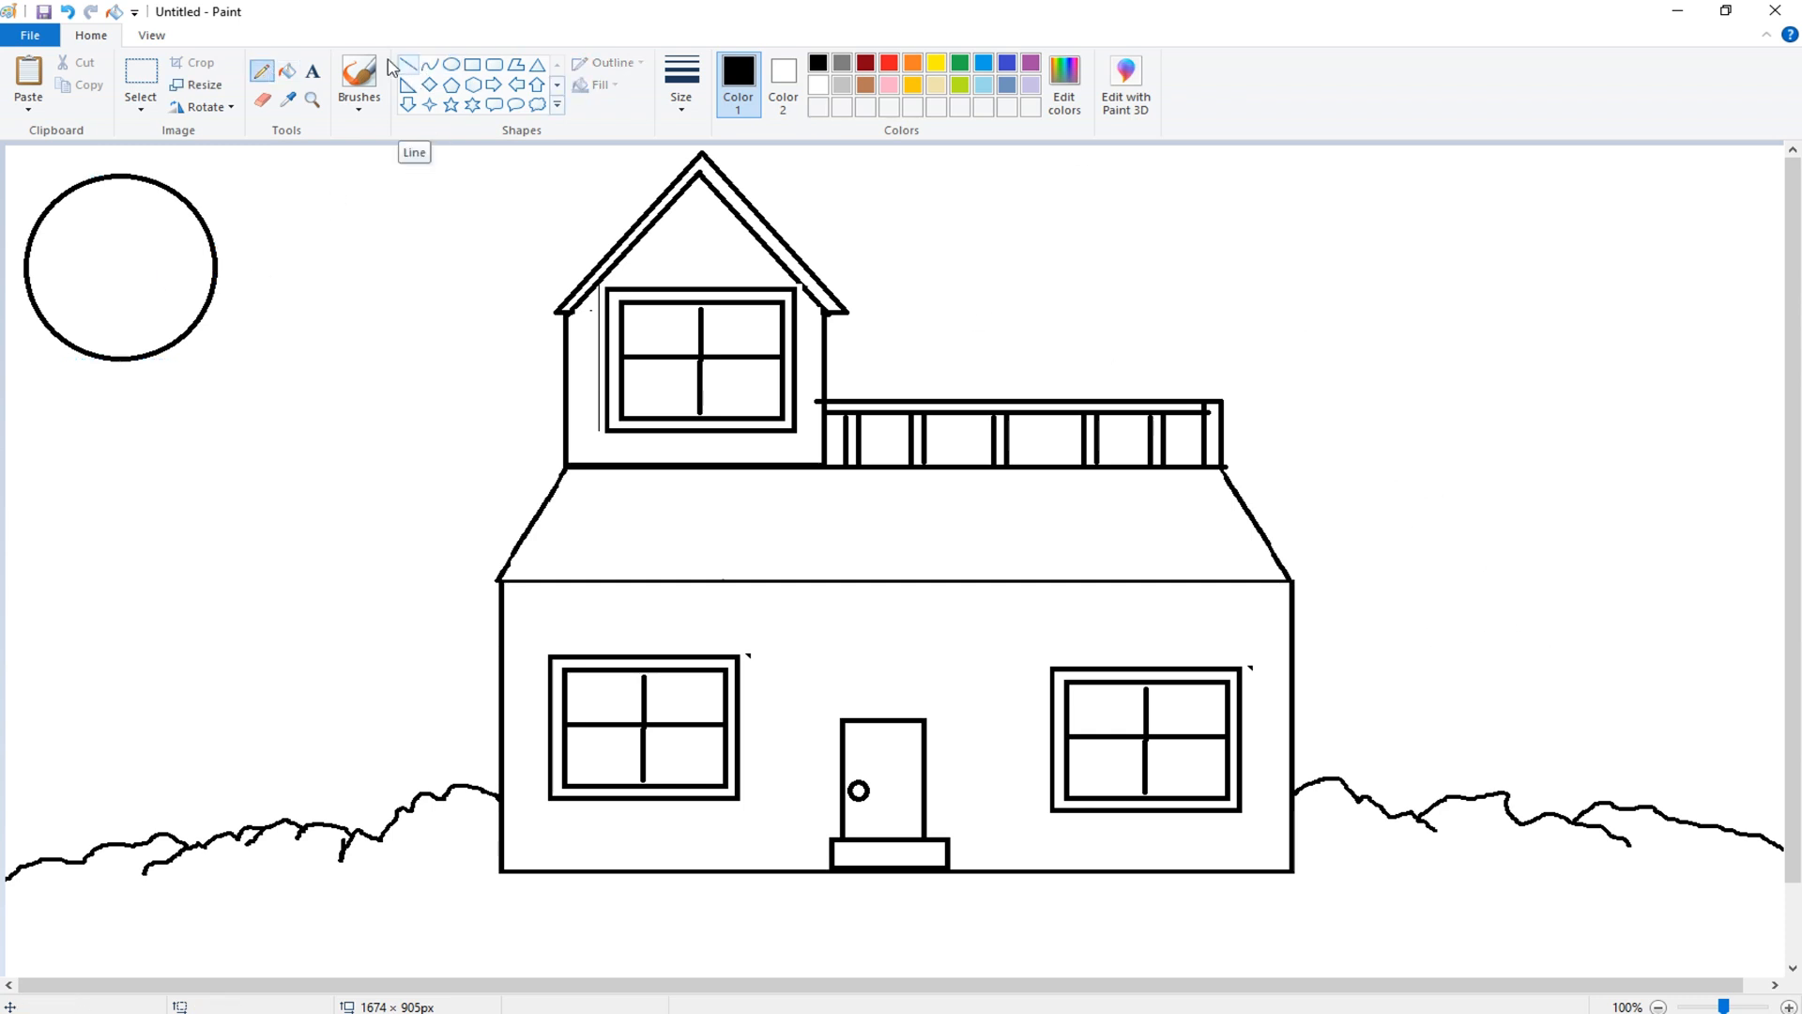
{"action": "left_click", "coordinate": [297, 77]}
{"action": "left_click", "coordinate": [983, 84]}
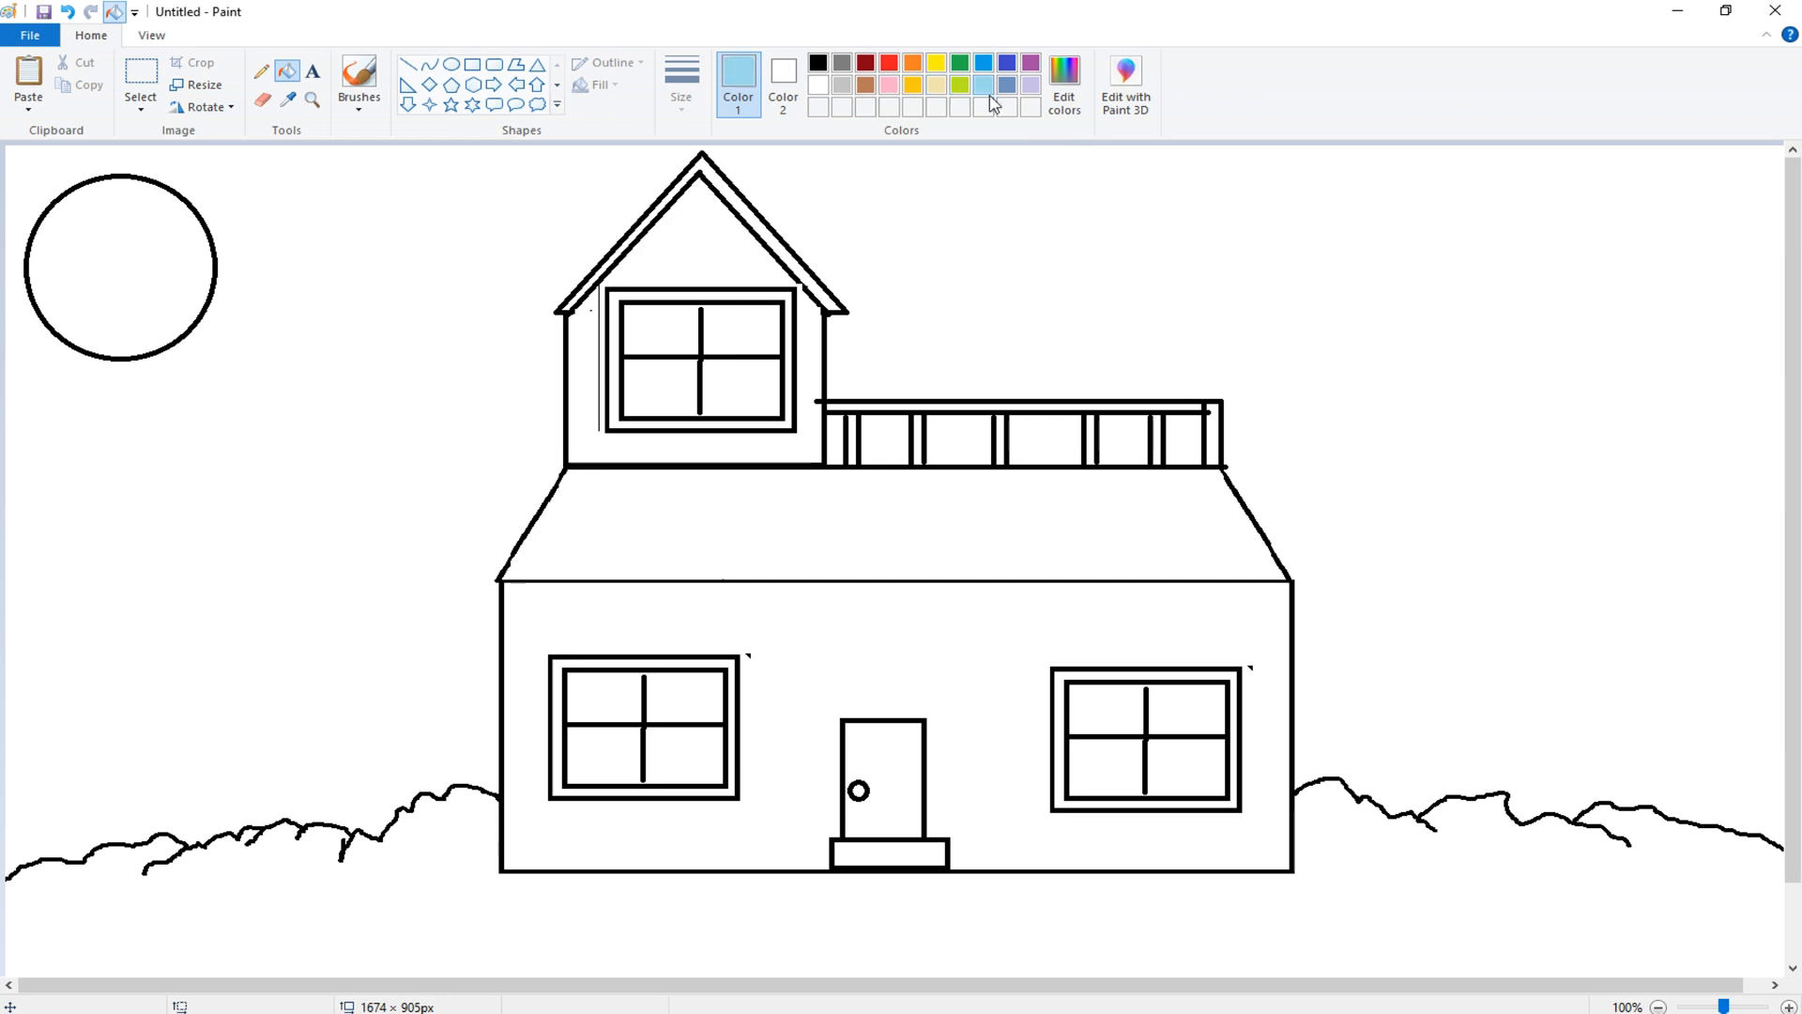
{"action": "left_click", "coordinate": [939, 179]}
- Fill the sun yellow and the tower roof's gable trim red
{"action": "left_click", "coordinate": [937, 65]}
{"action": "left_click", "coordinate": [114, 253]}
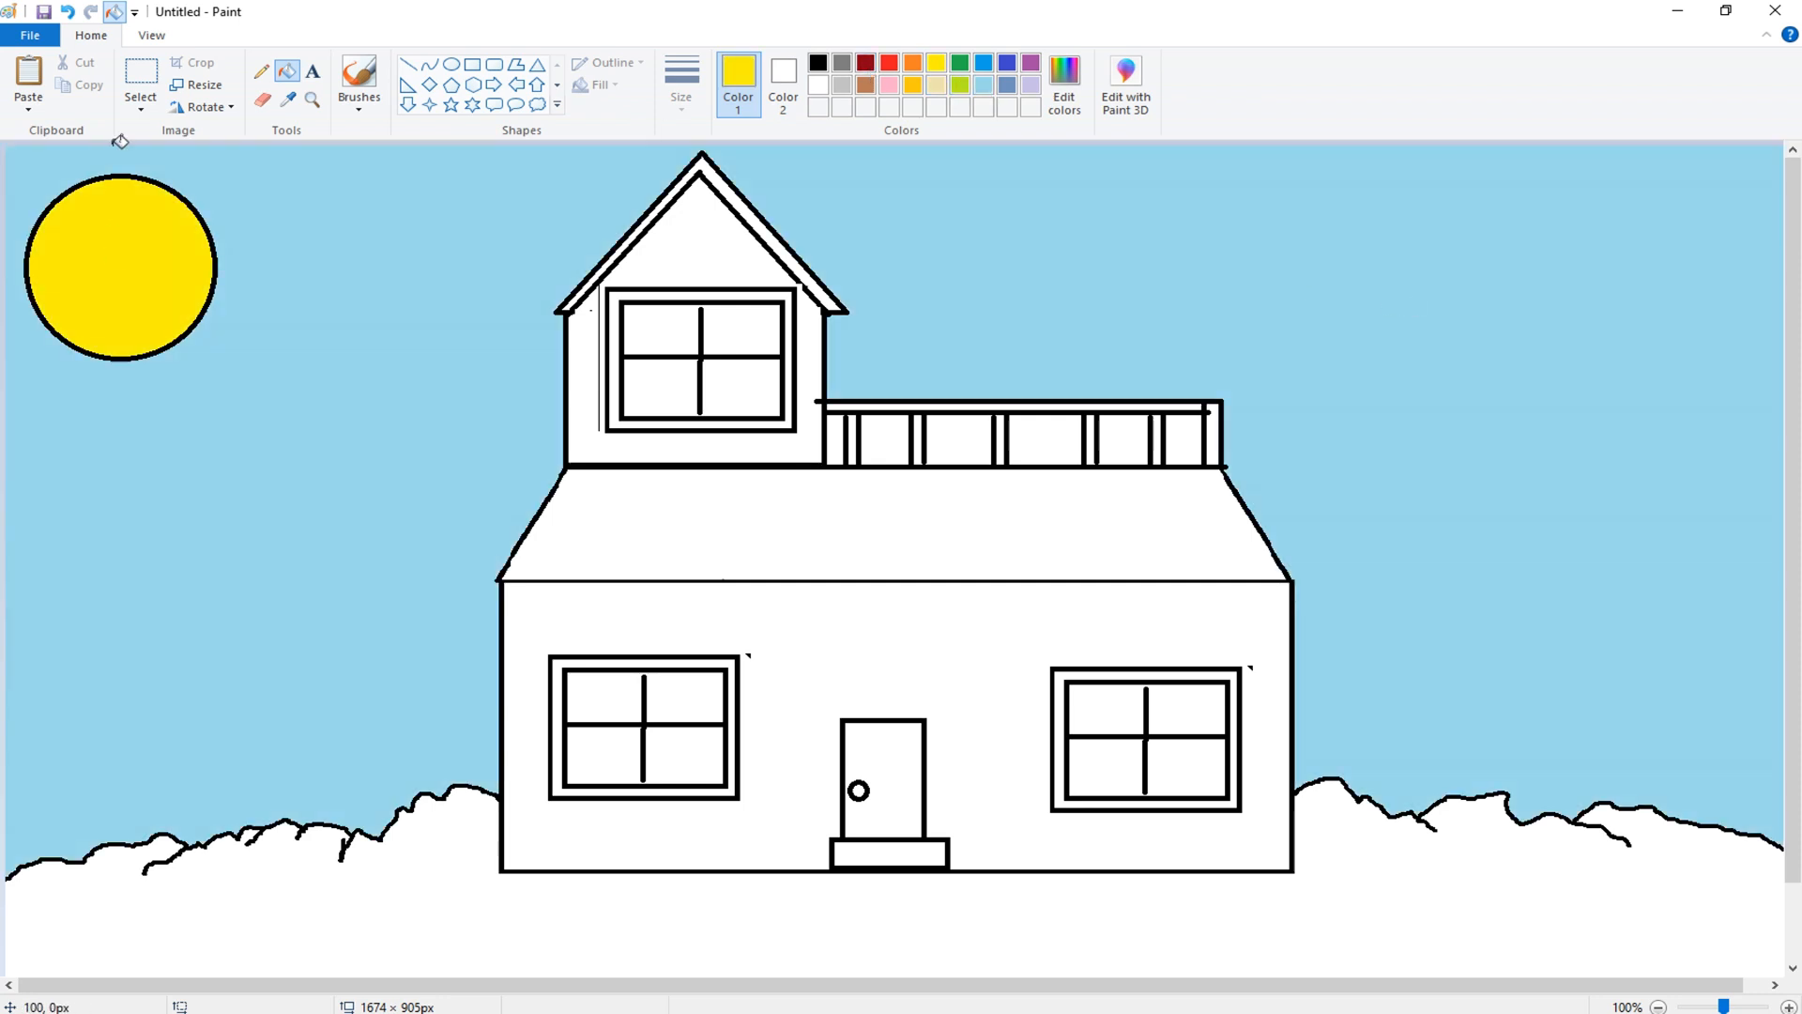
{"action": "left_click", "coordinate": [889, 63]}
{"action": "left_click", "coordinate": [802, 273]}
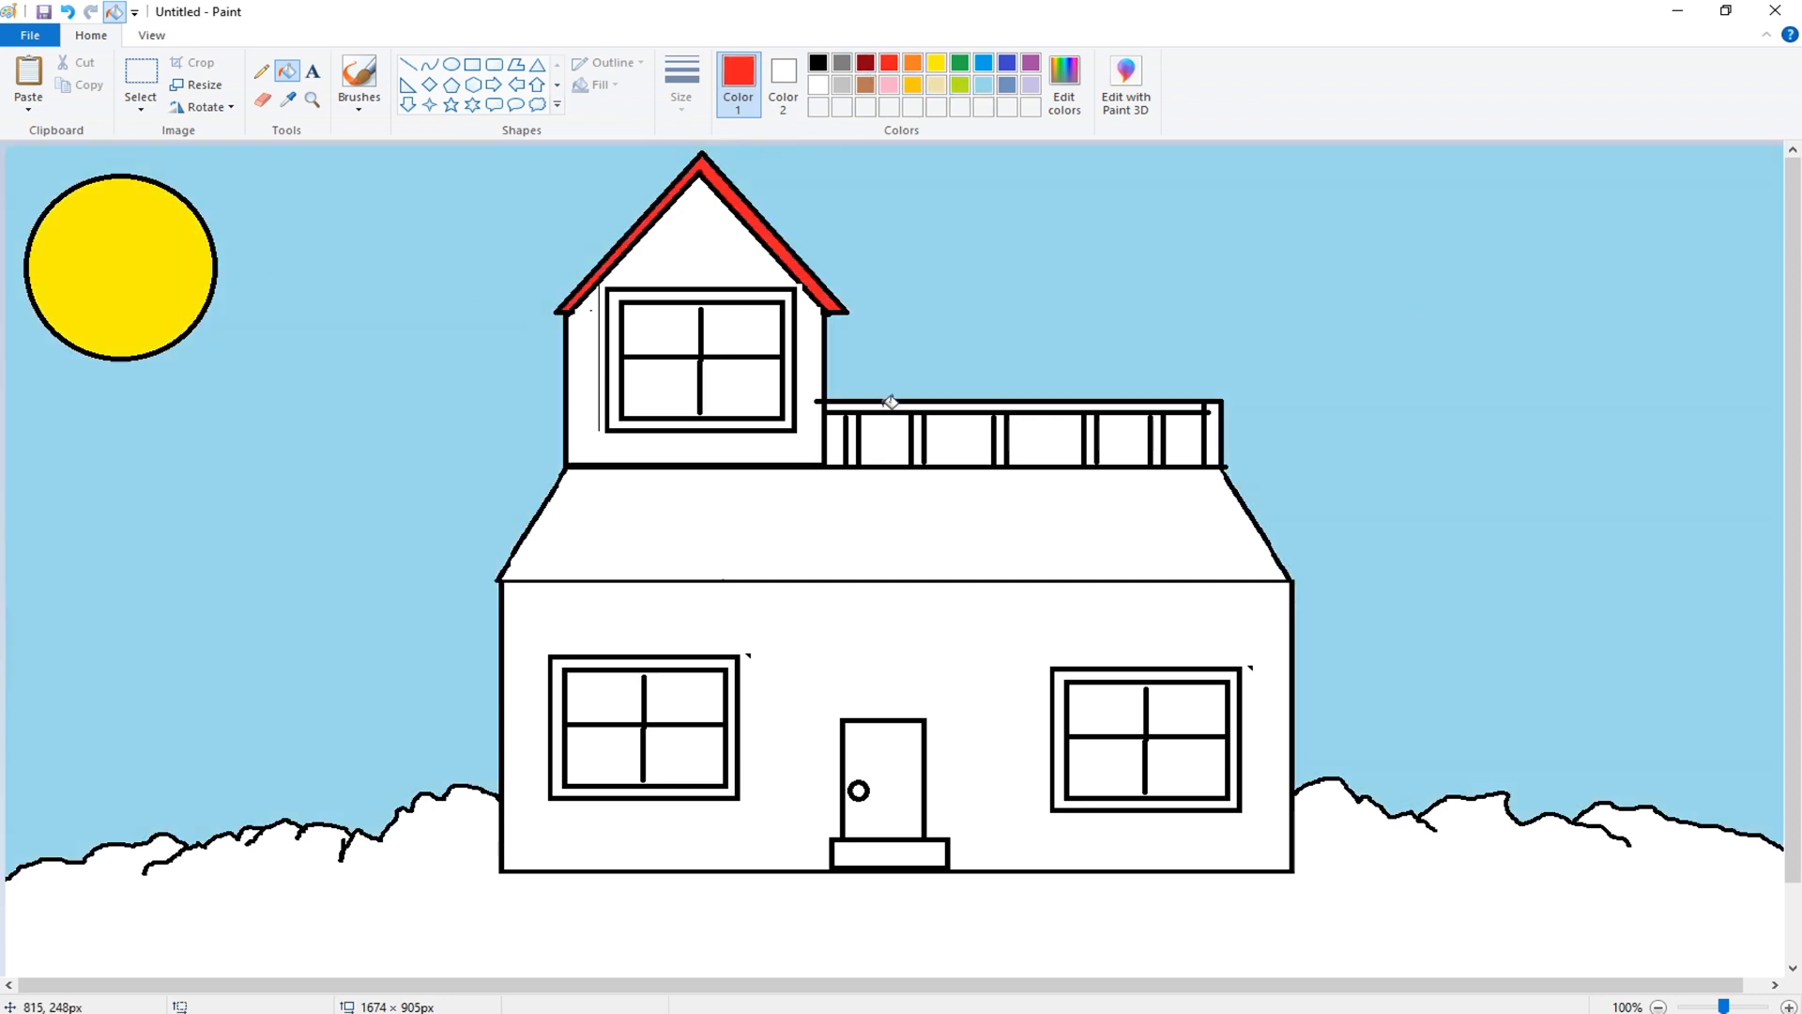
- Fill the panes of all three windows with blue
{"action": "left_click", "coordinate": [983, 63]}
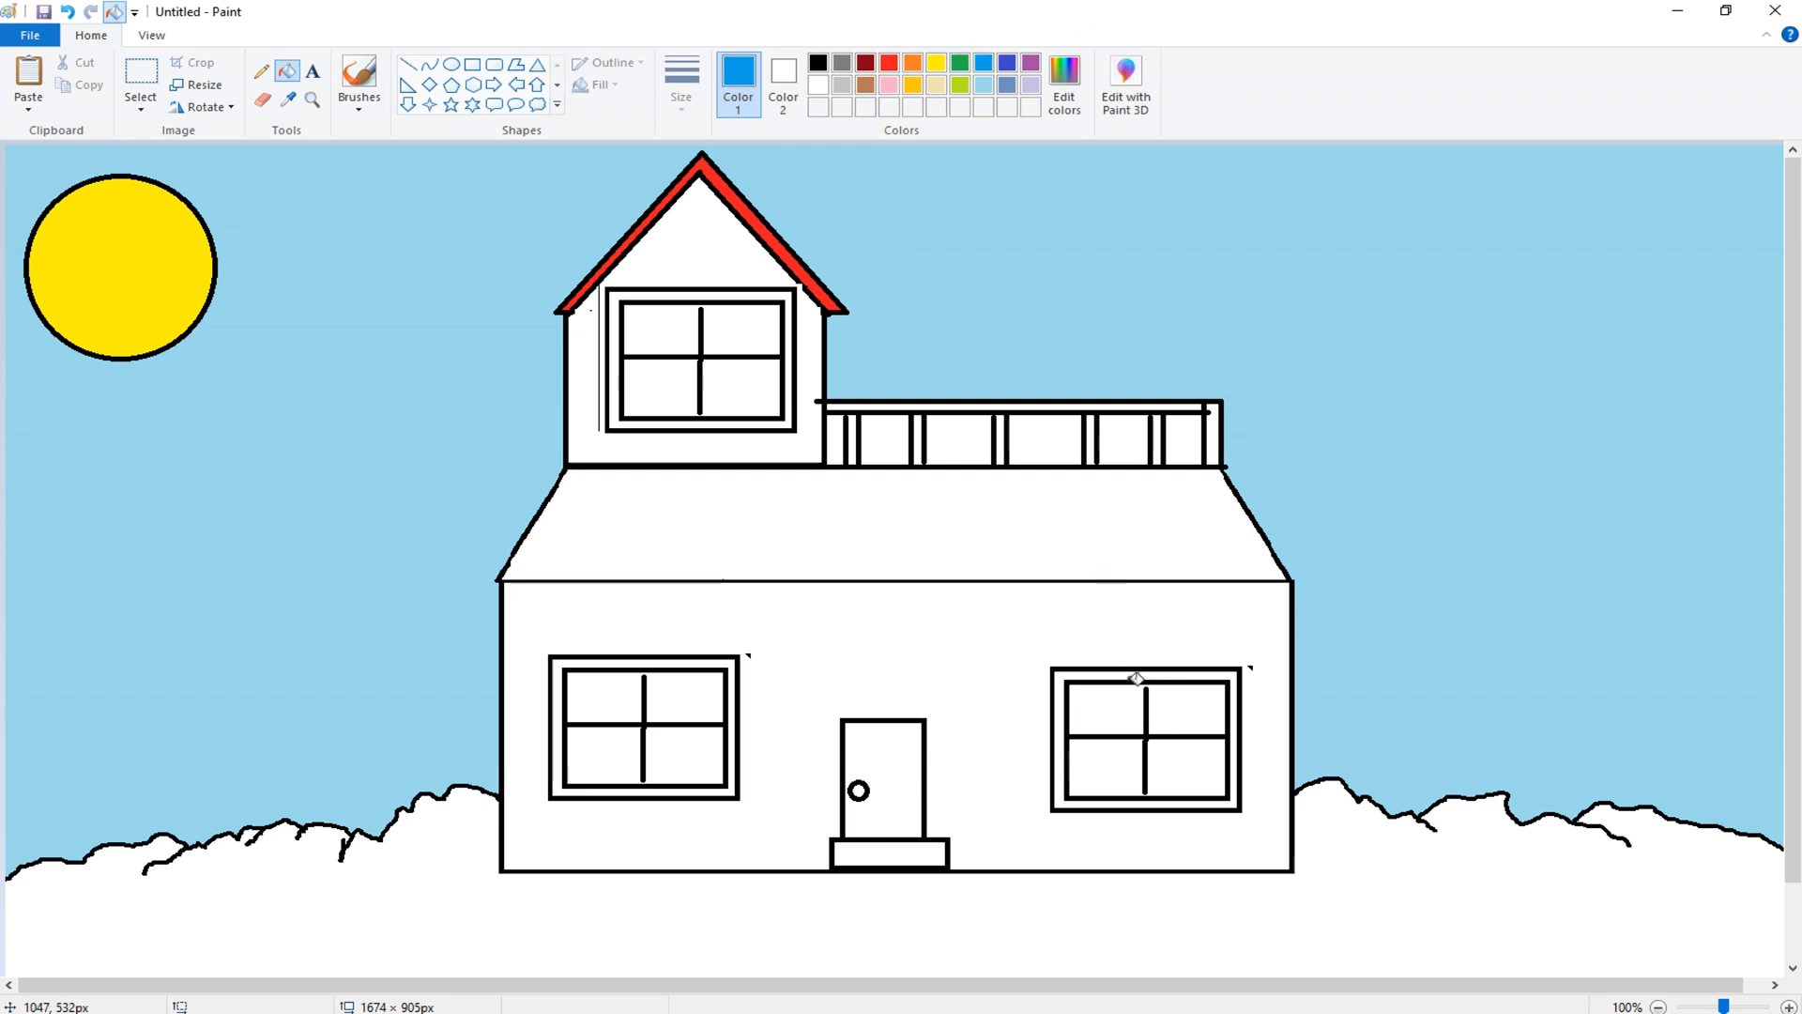
{"action": "left_click", "coordinate": [1131, 716]}
{"action": "left_click", "coordinate": [1168, 795]}
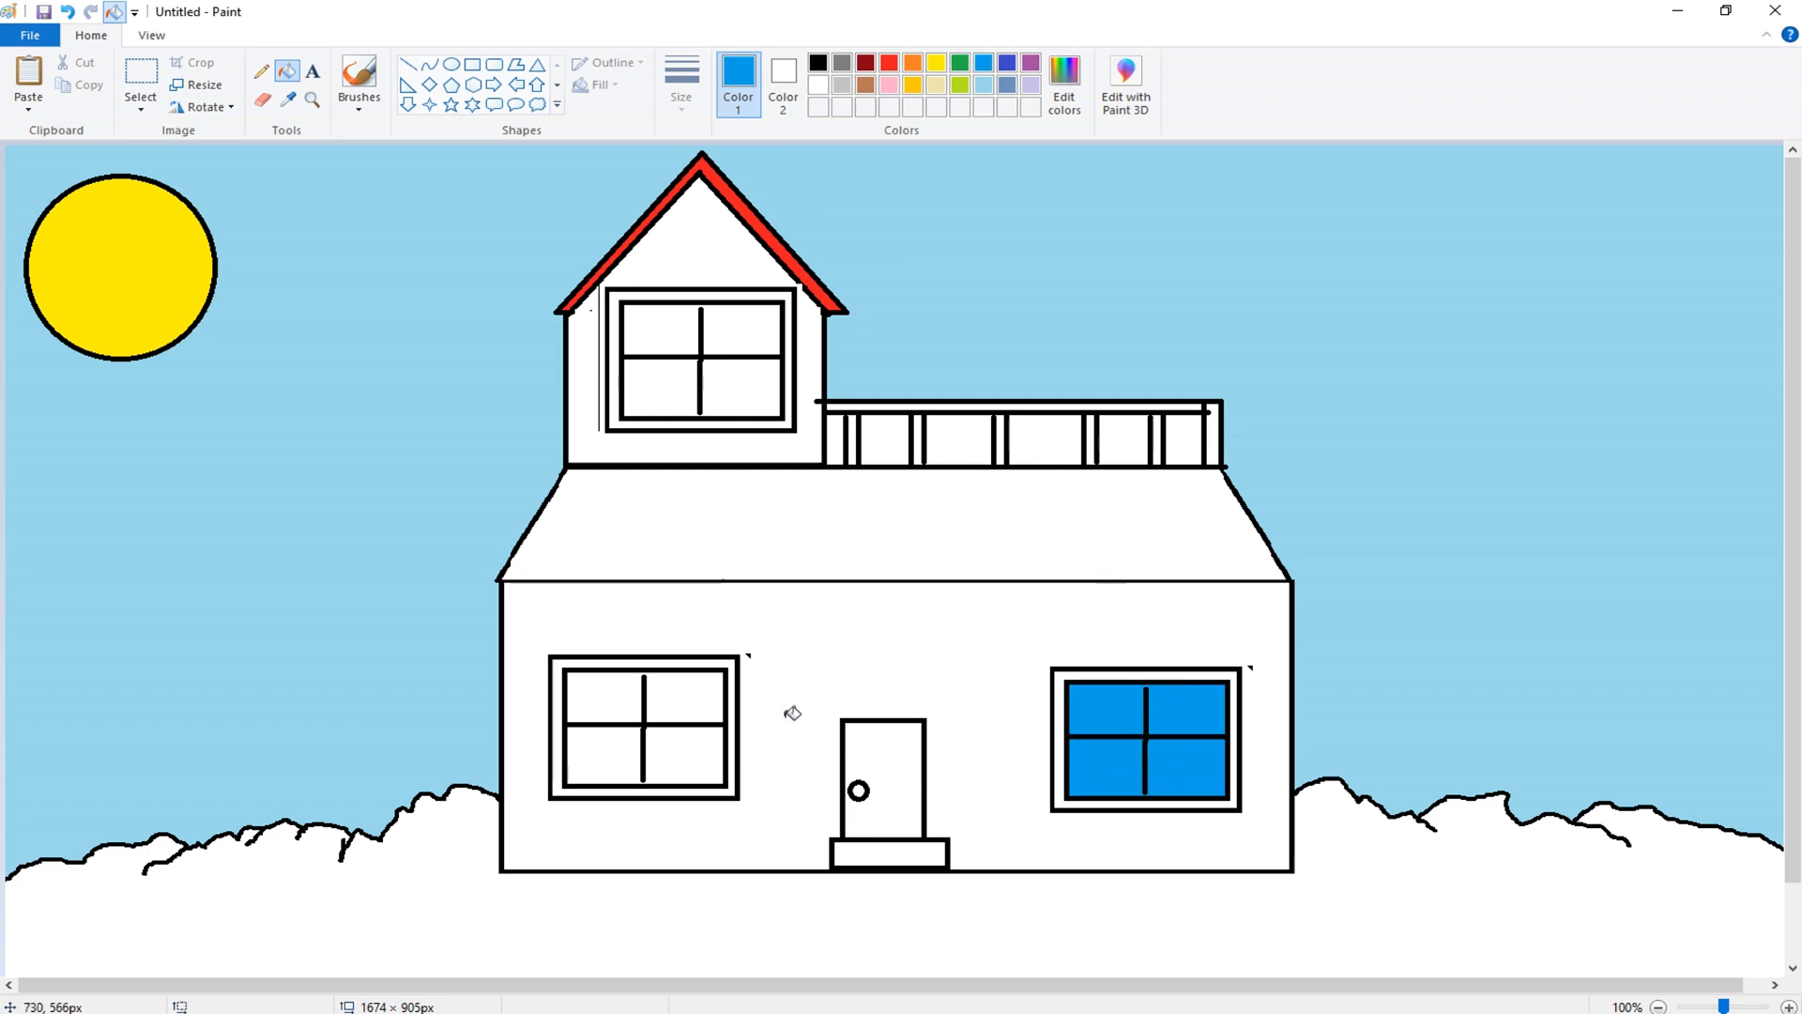
{"action": "left_click", "coordinate": [704, 761]}
{"action": "left_click", "coordinate": [691, 698]}
{"action": "left_click", "coordinate": [672, 335]}
{"action": "left_click", "coordinate": [737, 422]}
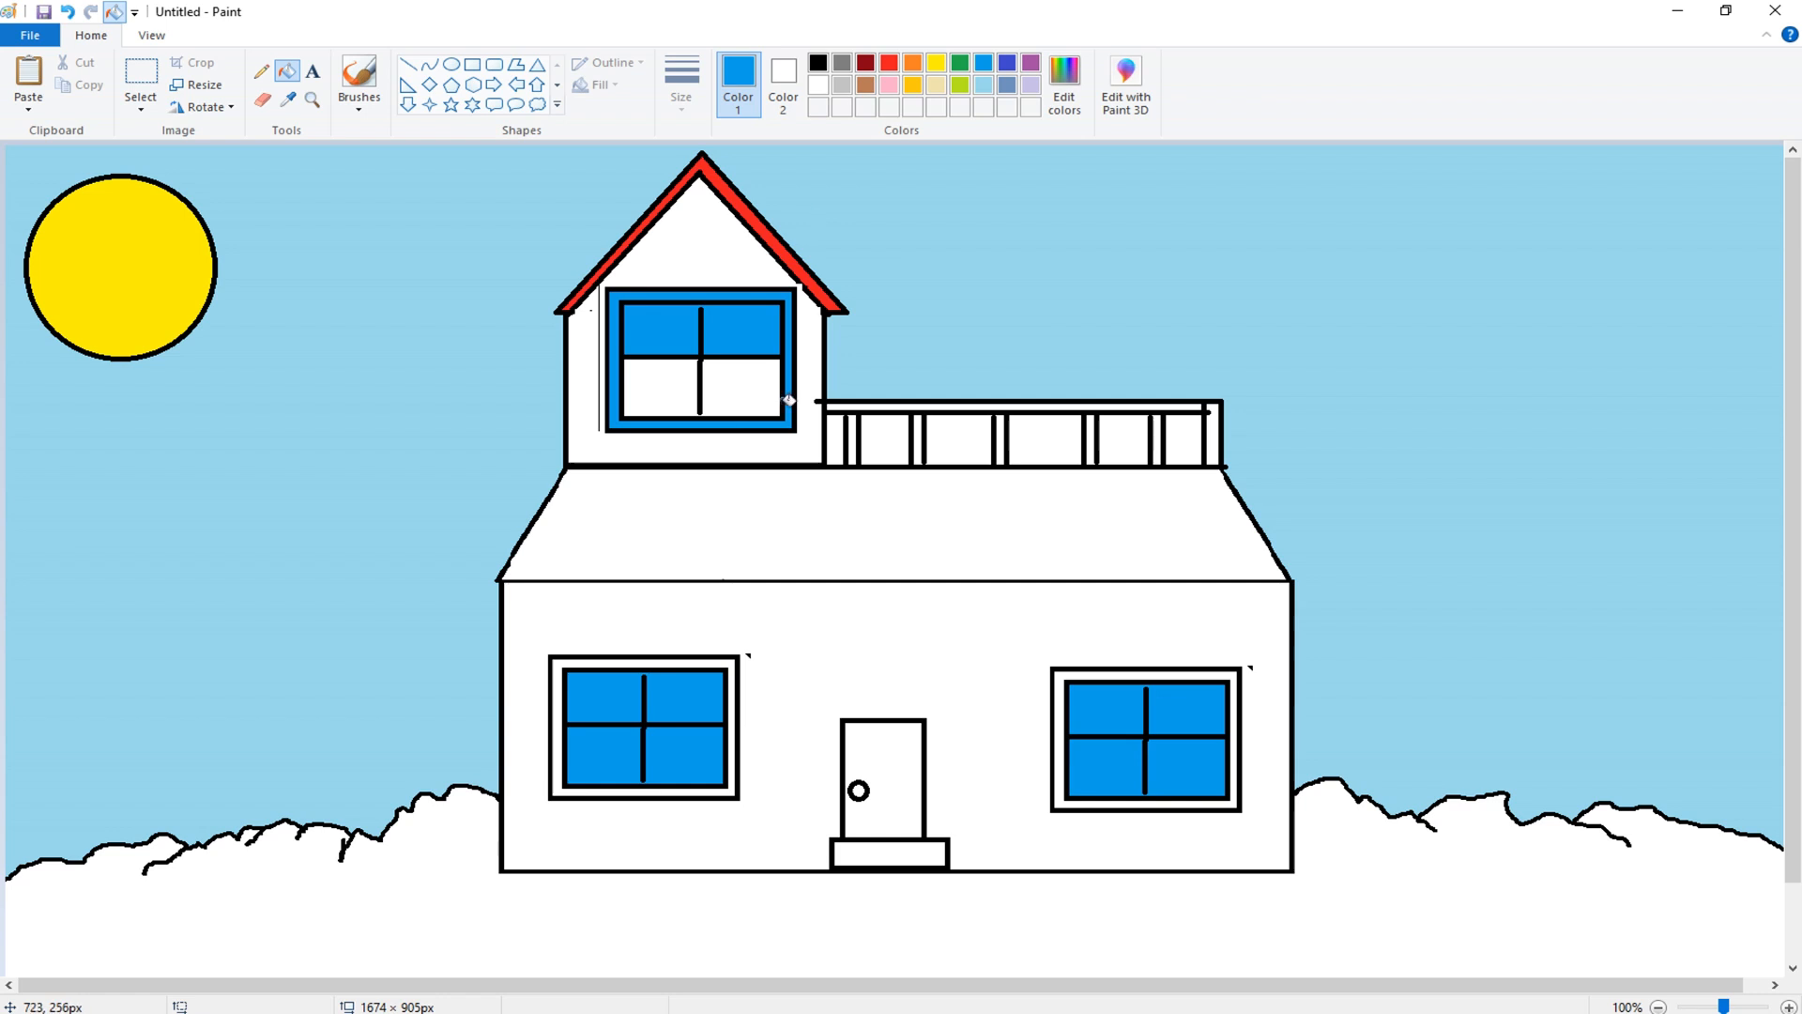
{"action": "key", "text": "ctrl+z"}
{"action": "left_click", "coordinate": [770, 385]}
- Fill the frames of all three windows brown
{"action": "left_click", "coordinate": [866, 84]}
{"action": "left_click", "coordinate": [766, 295]}
{"action": "left_click", "coordinate": [735, 678]}
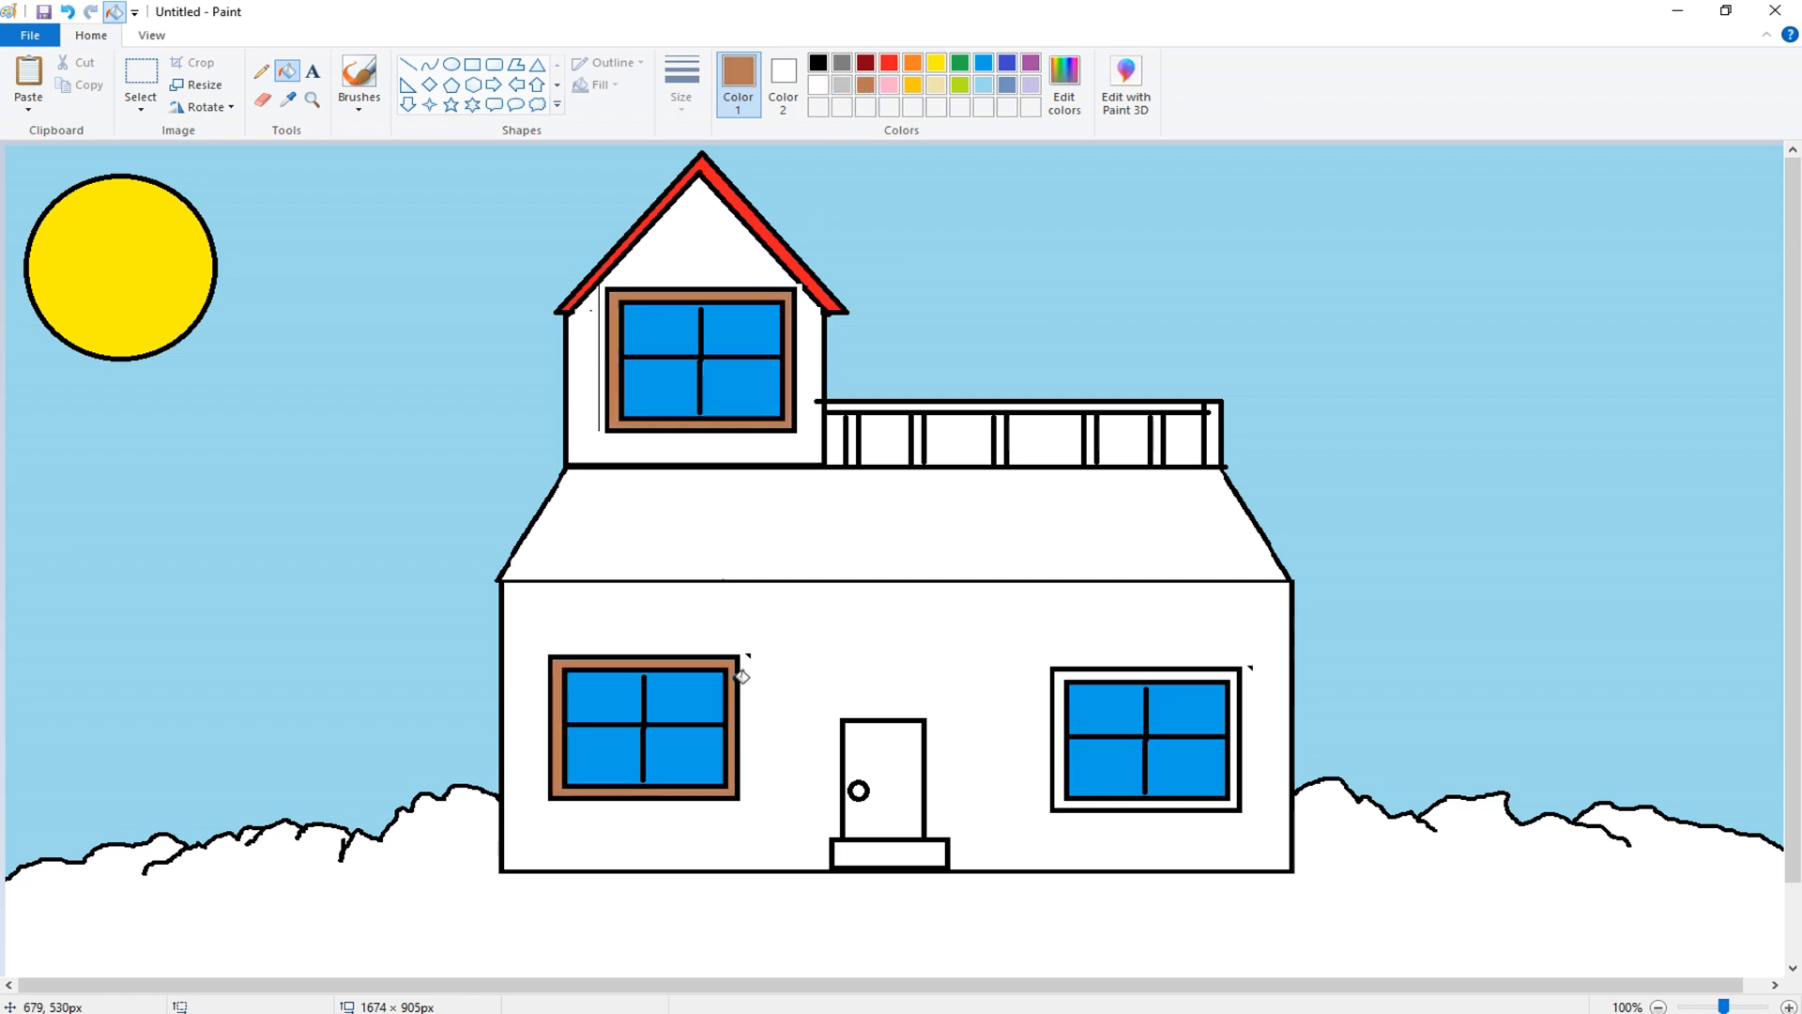
{"action": "left_click", "coordinate": [1083, 677]}
{"action": "key", "text": "ctrl+z"}
{"action": "left_click", "coordinate": [1081, 675]}
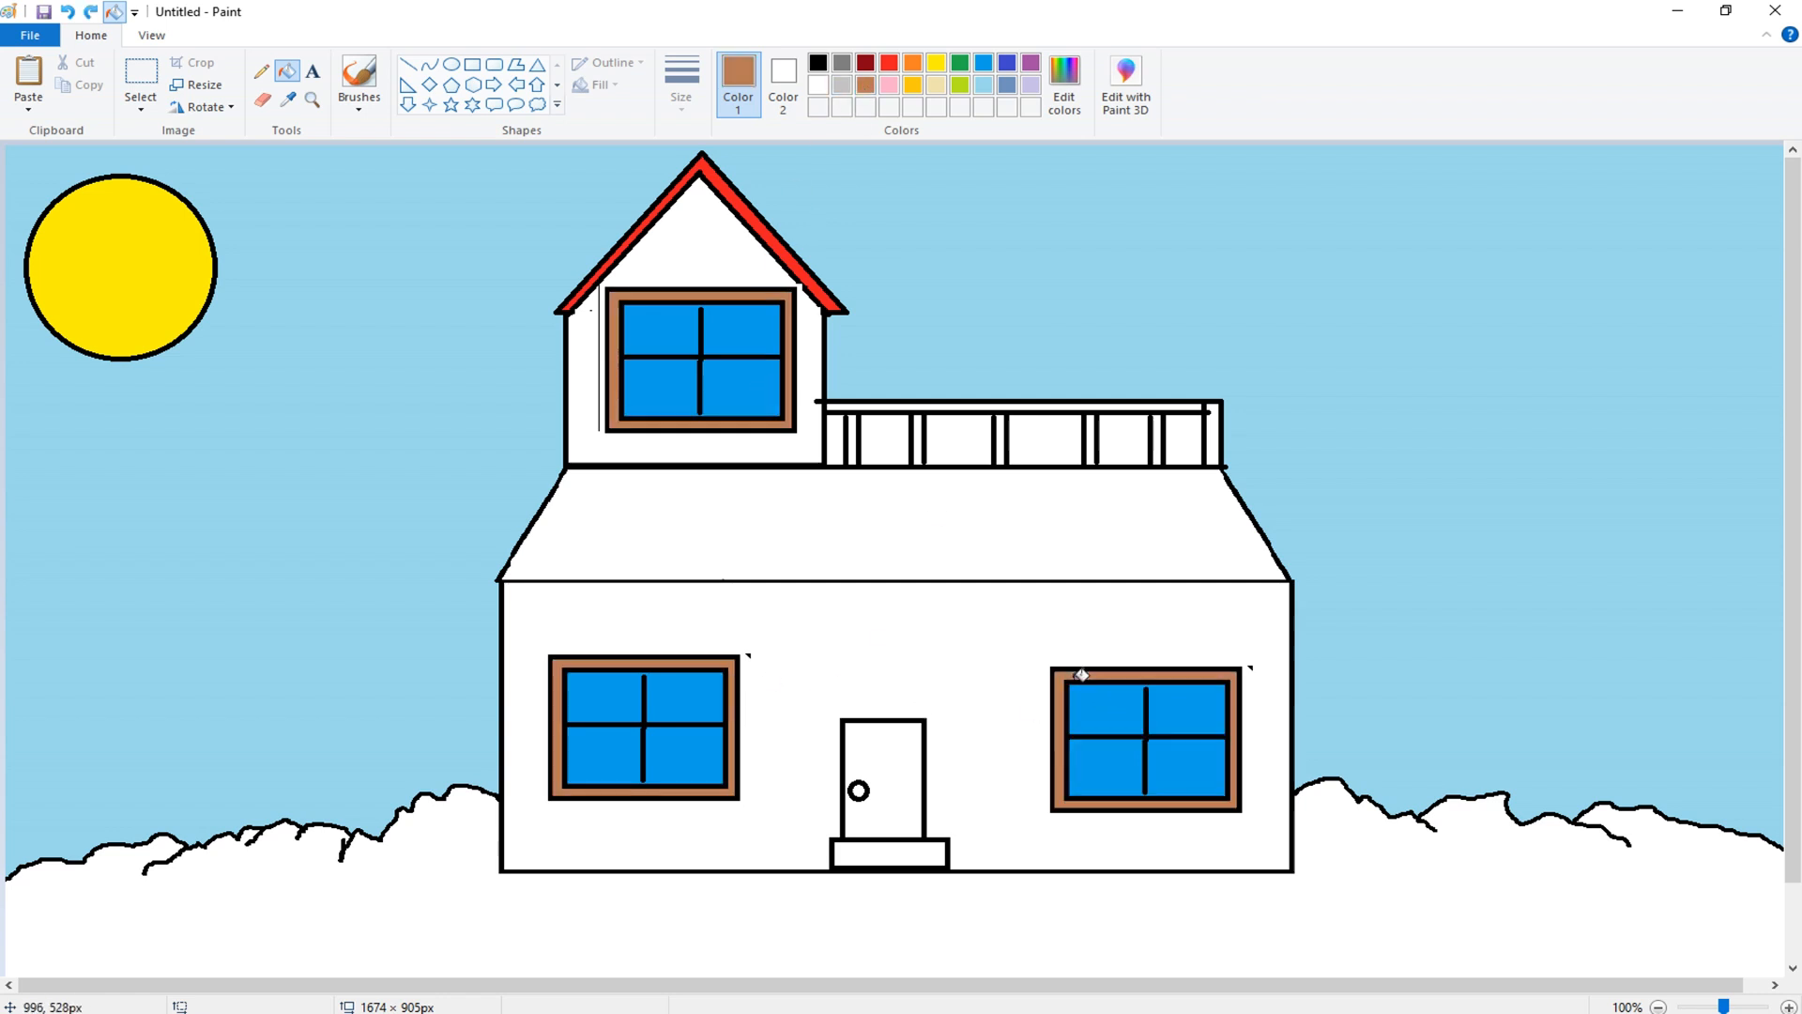
- Fill the door brown and the doorstep dark red
{"action": "left_click", "coordinate": [863, 788]}
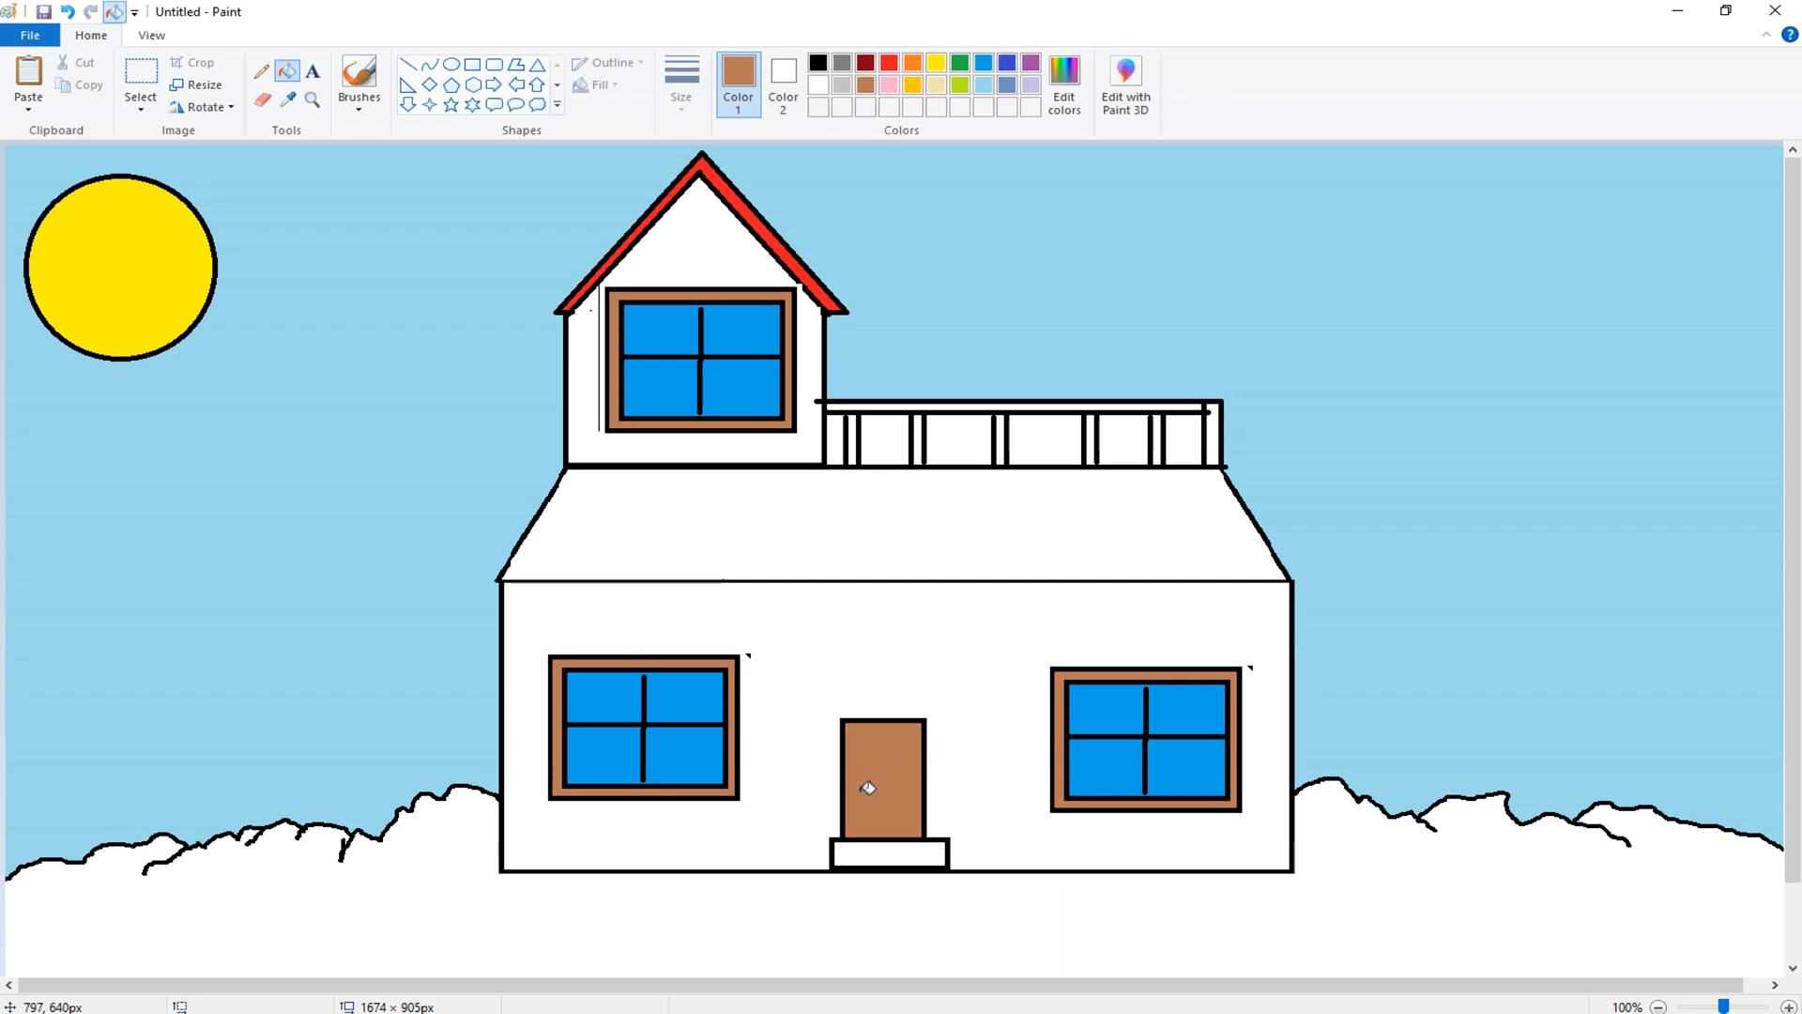
{"action": "key", "text": "ctrl+z"}
{"action": "key", "text": "ctrl+z"}
{"action": "left_click", "coordinate": [860, 792]}
{"action": "key", "text": "ctrl+z"}
{"action": "key", "text": "ctrl+z"}
{"action": "left_click", "coordinate": [859, 791]}
{"action": "left_click", "coordinate": [871, 782]}
{"action": "left_click", "coordinate": [867, 69]}
{"action": "left_click", "coordinate": [858, 850]}
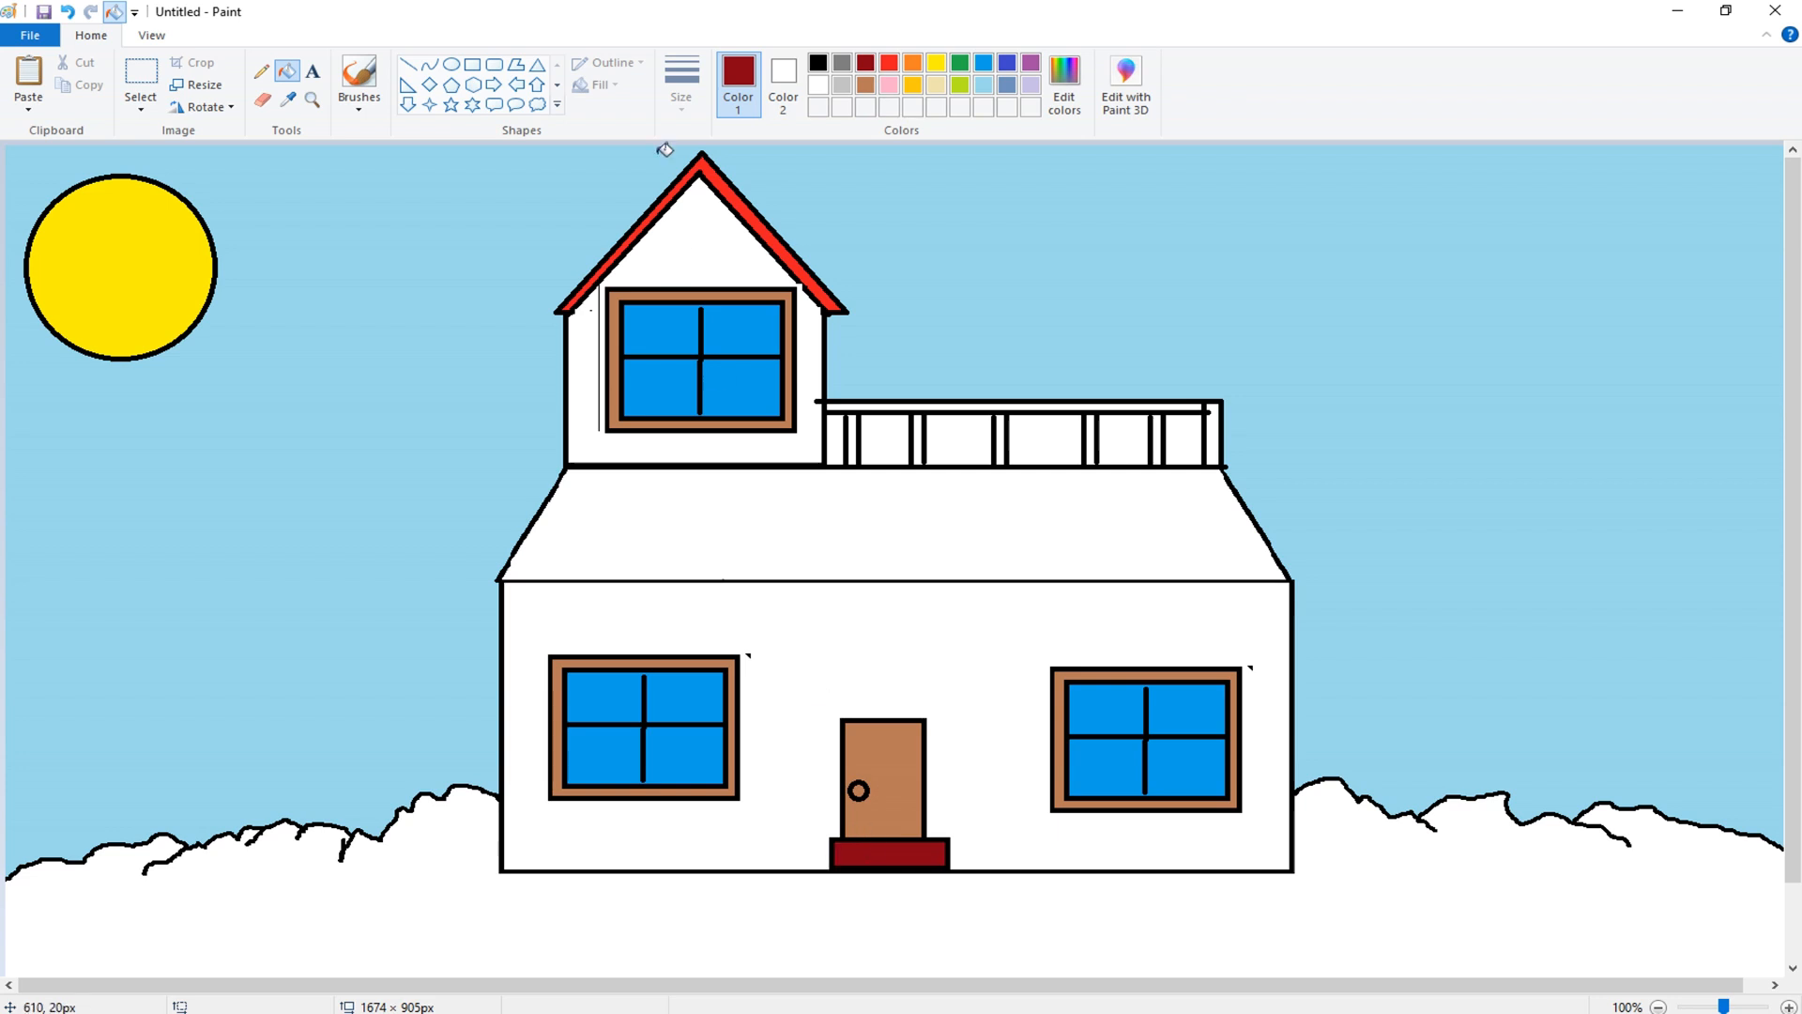
- Sketch two diverging dark red path lines leading down from the doorstep to the canvas bottom
{"action": "left_click", "coordinate": [261, 72]}
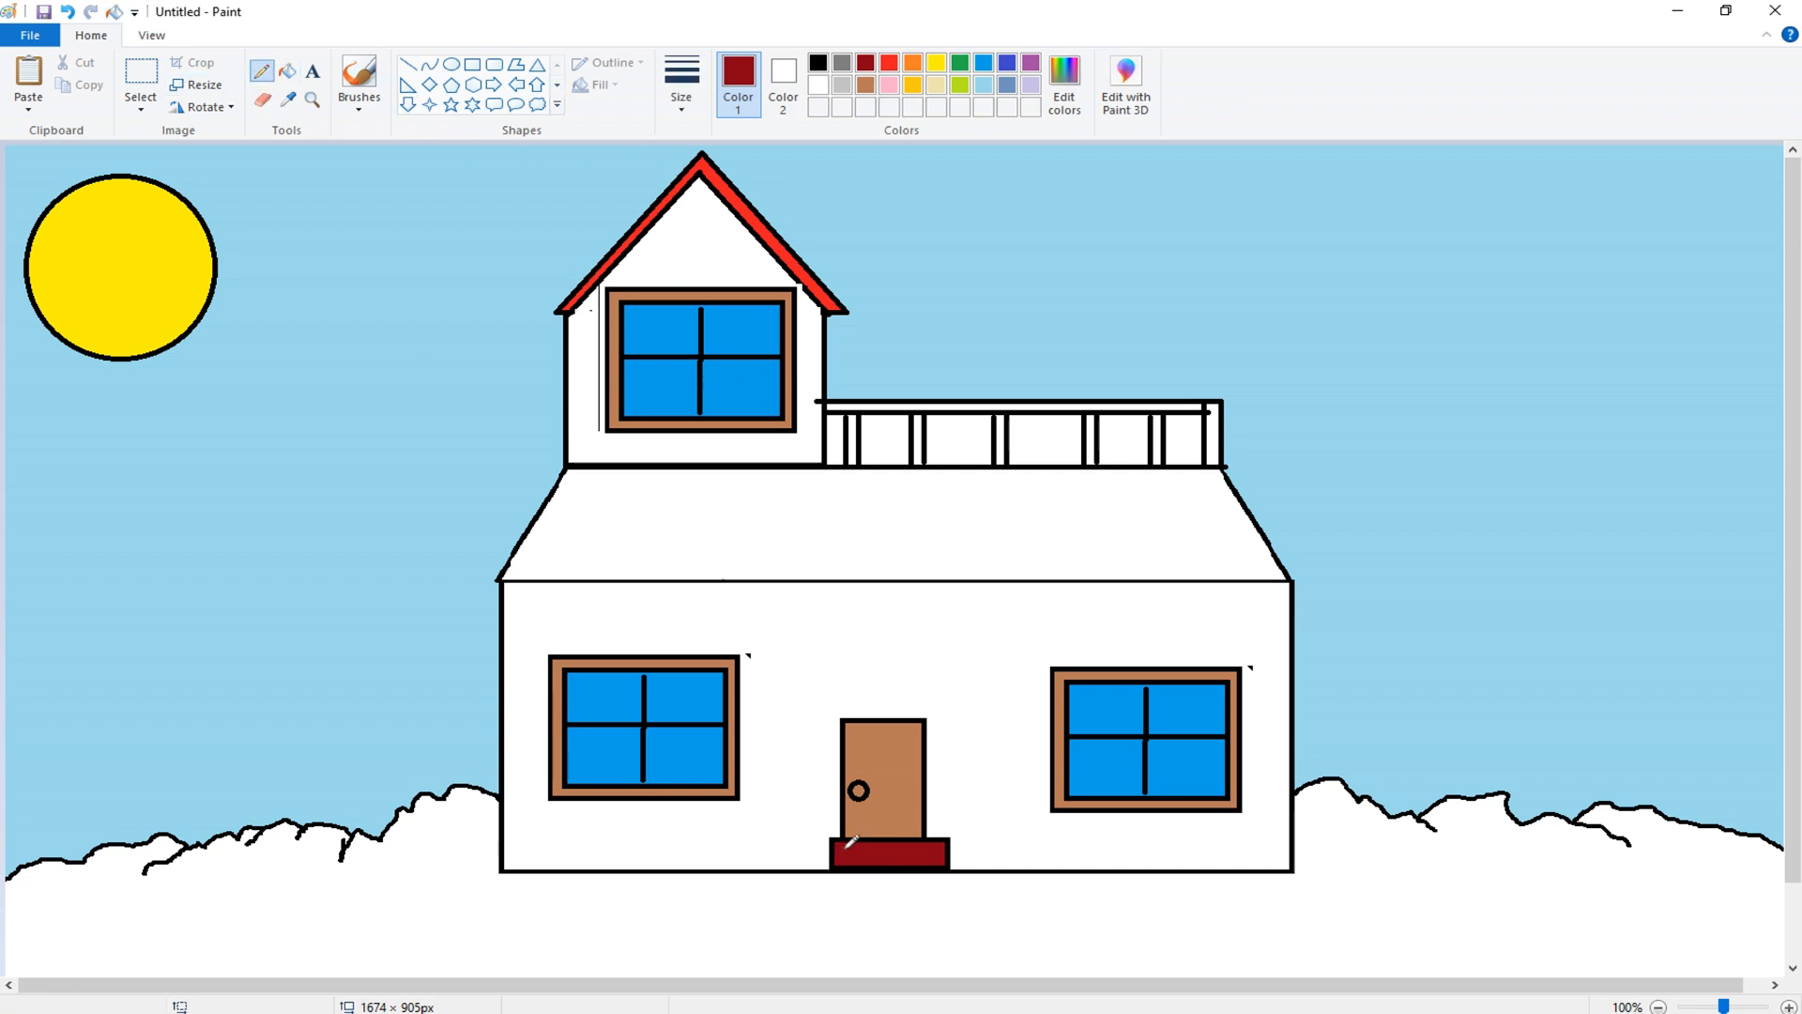
{"action": "mouse_move", "coordinate": [848, 868]}
{"action": "left_mouse_down"}
{"action": "mouse_move", "coordinate": [845, 918]}
{"action": "mouse_move", "coordinate": [808, 975]}
{"action": "left_mouse_up"}
{"action": "mouse_move", "coordinate": [921, 868]}
{"action": "left_mouse_down"}
{"action": "mouse_move", "coordinate": [926, 925]}
{"action": "mouse_move", "coordinate": [967, 977]}
{"action": "left_mouse_up"}
{"action": "scroll", "coordinate": [959, 870], "scroll_direction": "down", "scroll_amount": 2}
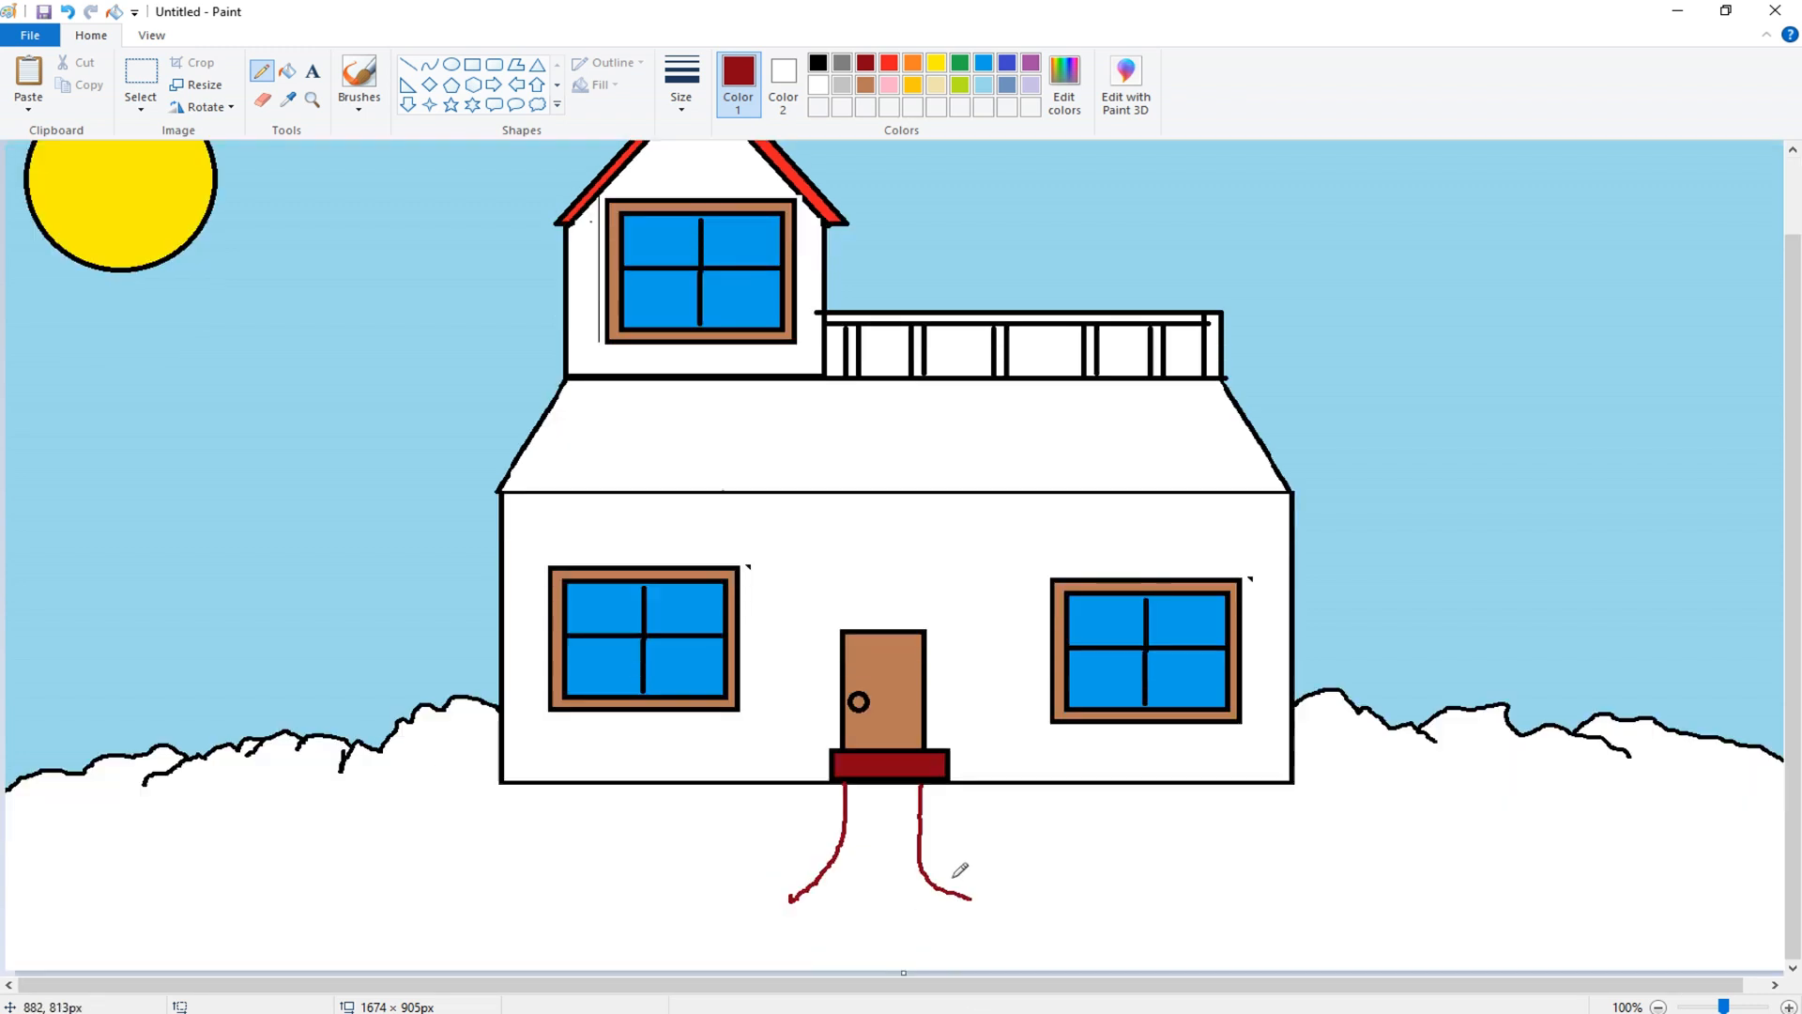
{"action": "left_click_drag", "start_coordinate": [923, 873], "coordinate": [968, 962]}
{"action": "left_click_drag", "start_coordinate": [798, 897], "coordinate": [685, 976]}
{"action": "scroll", "coordinate": [1037, 873], "scroll_direction": "up", "scroll_amount": 2}
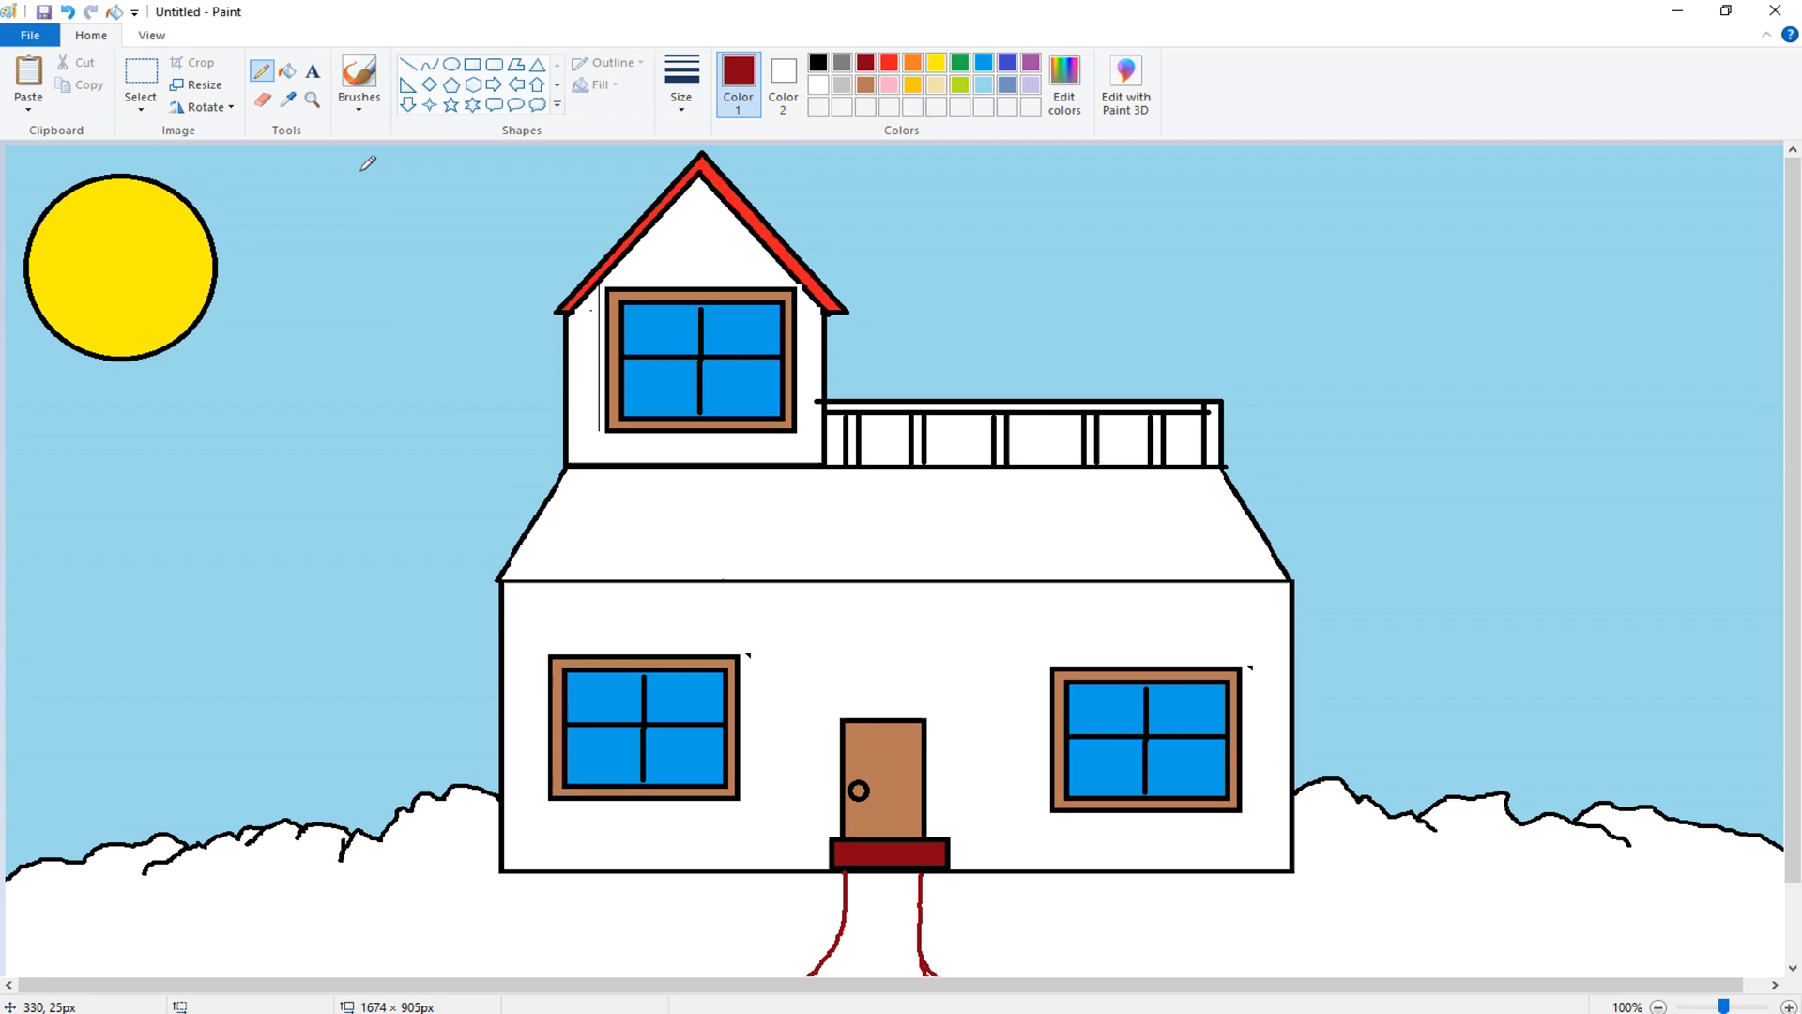
- Fill the path between the two lines brown
{"action": "left_click", "coordinate": [286, 72]}
{"action": "left_click", "coordinate": [874, 903]}
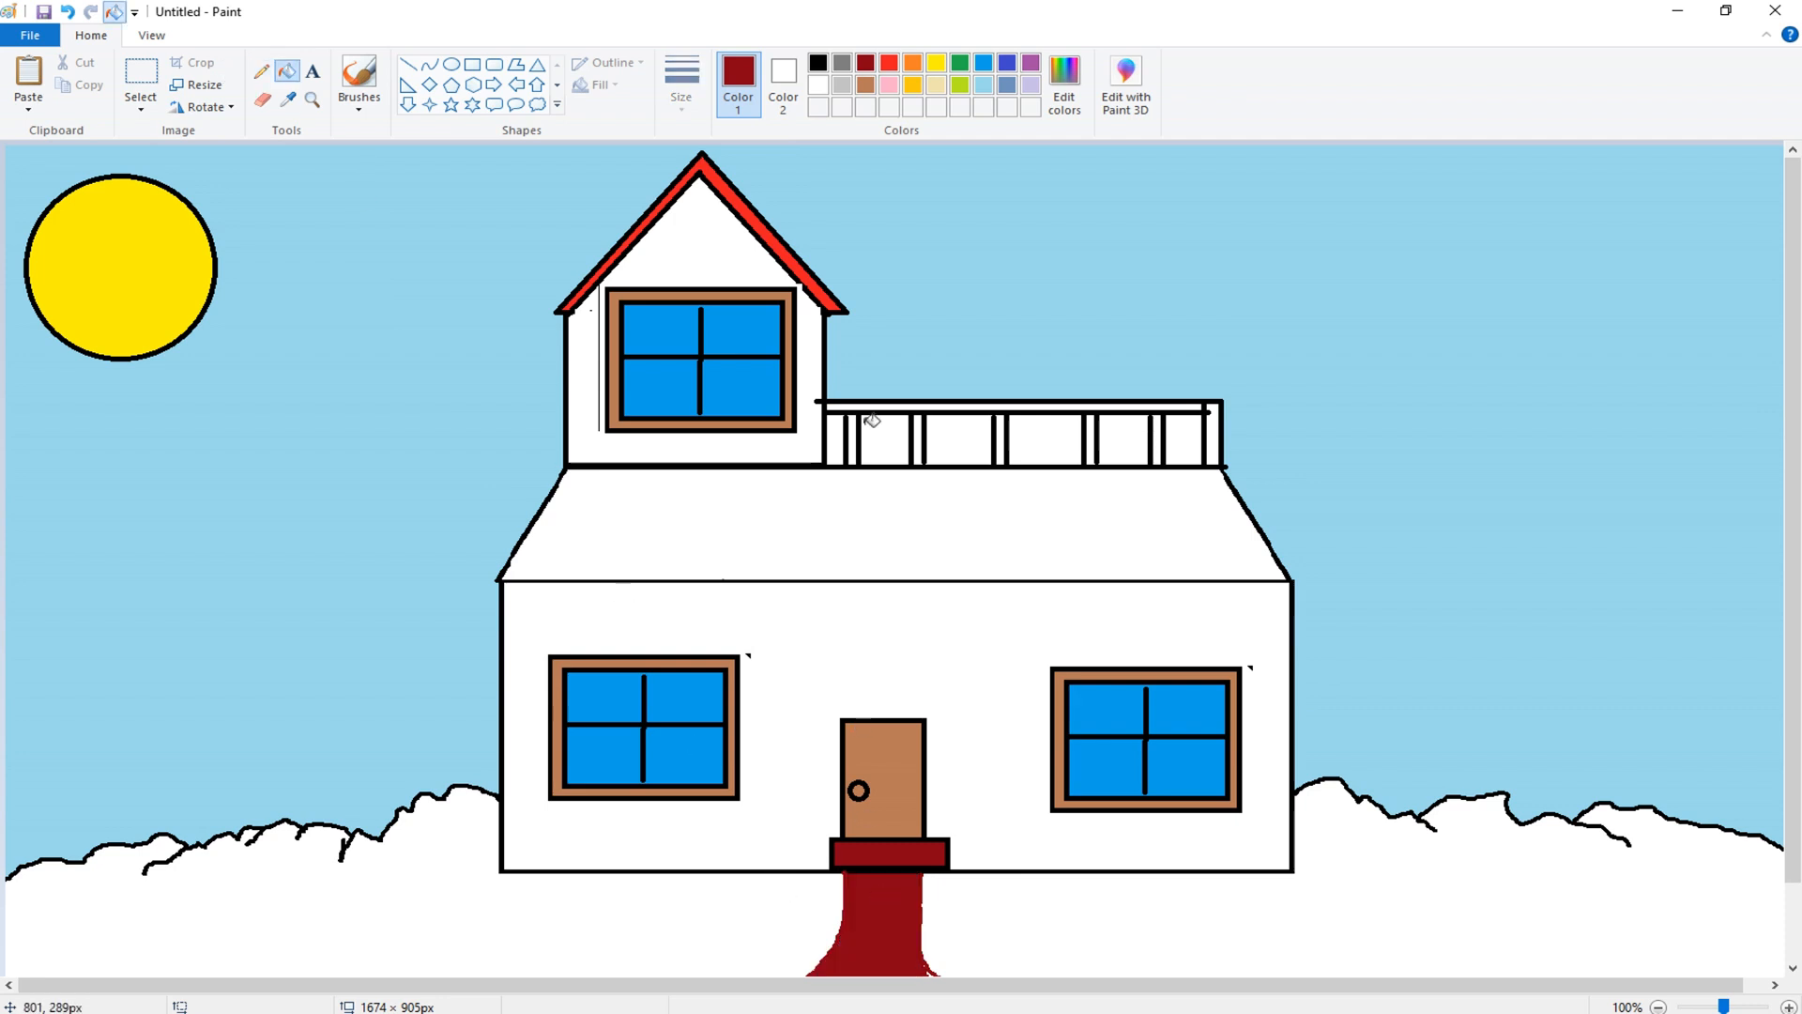
{"action": "left_click", "coordinate": [865, 84]}
{"action": "left_click", "coordinate": [889, 901]}
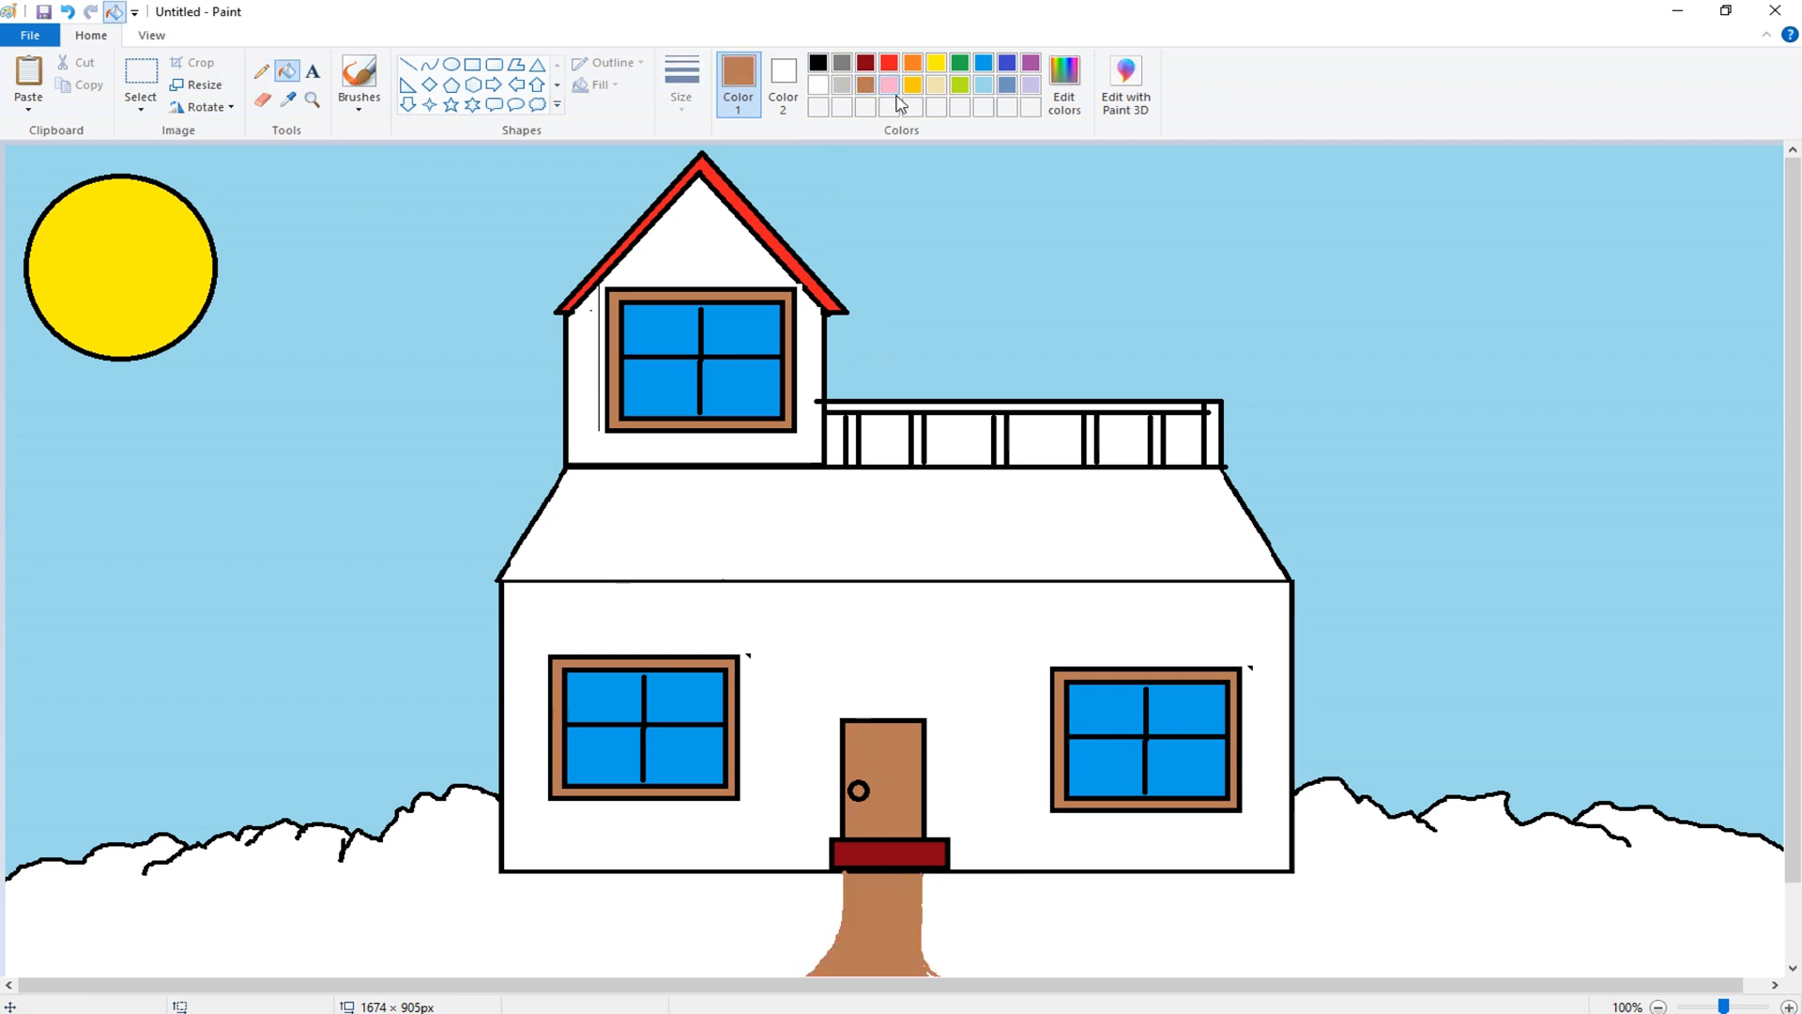
- Fill the ground on both sides of the path green
{"action": "left_click", "coordinate": [959, 62]}
{"action": "left_click", "coordinate": [386, 877]}
{"action": "left_click", "coordinate": [1335, 928]}
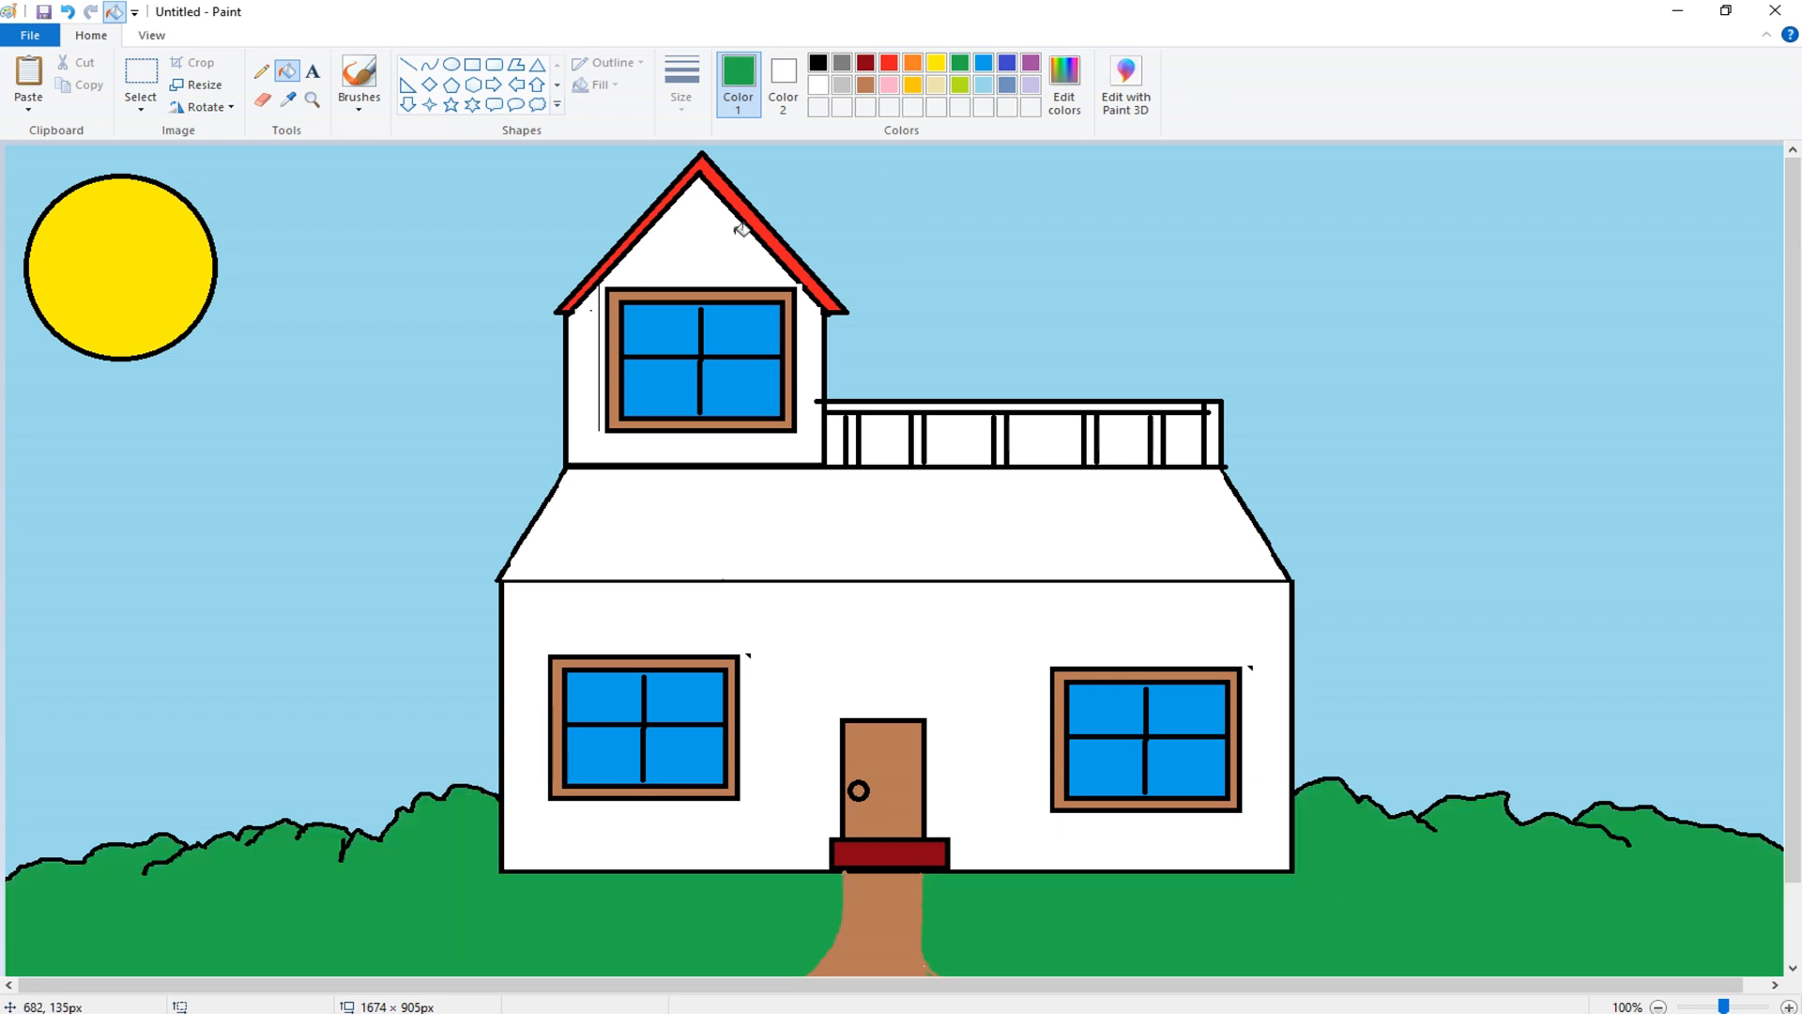
- Fill the lower front wall of the house lime green
{"action": "left_click", "coordinate": [912, 63]}
{"action": "left_click", "coordinate": [959, 84]}
{"action": "left_click", "coordinate": [936, 598]}
- Fill the railing's top bar and posts brown, undoing an accidental fill of the house outline
{"action": "left_click", "coordinate": [983, 64]}
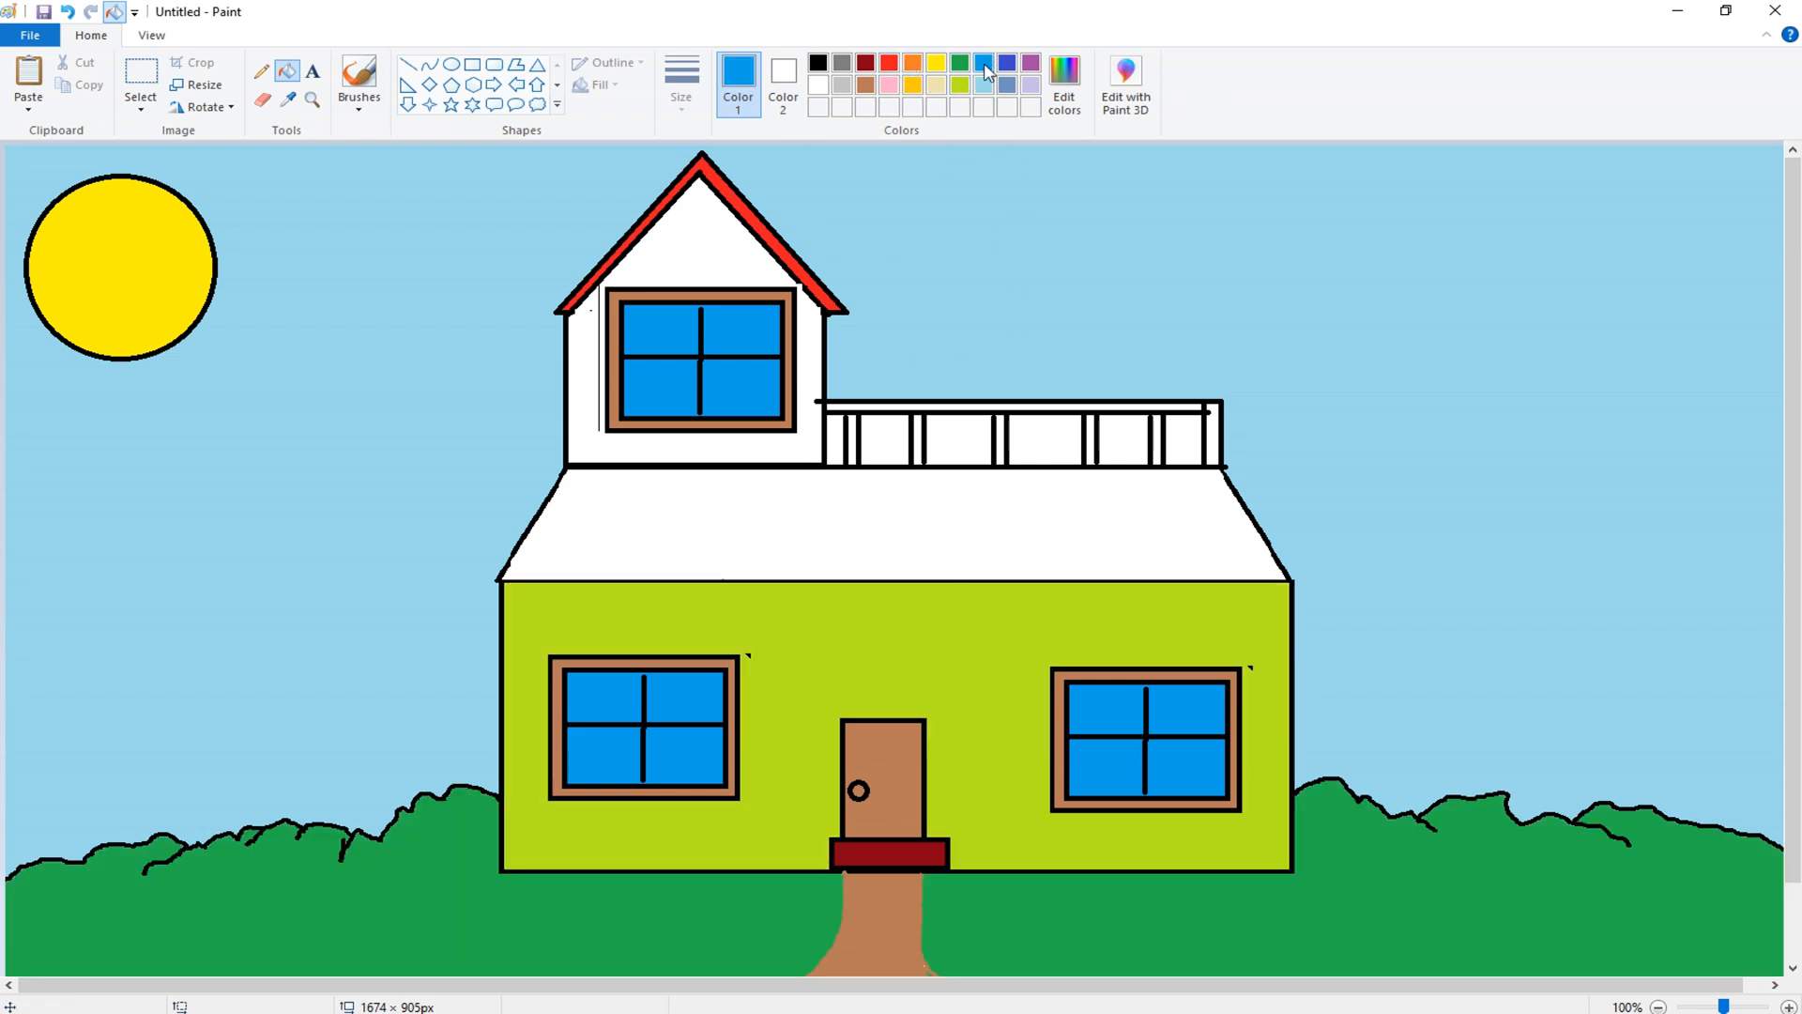
{"action": "left_click", "coordinate": [866, 82]}
{"action": "left_click", "coordinate": [902, 406]}
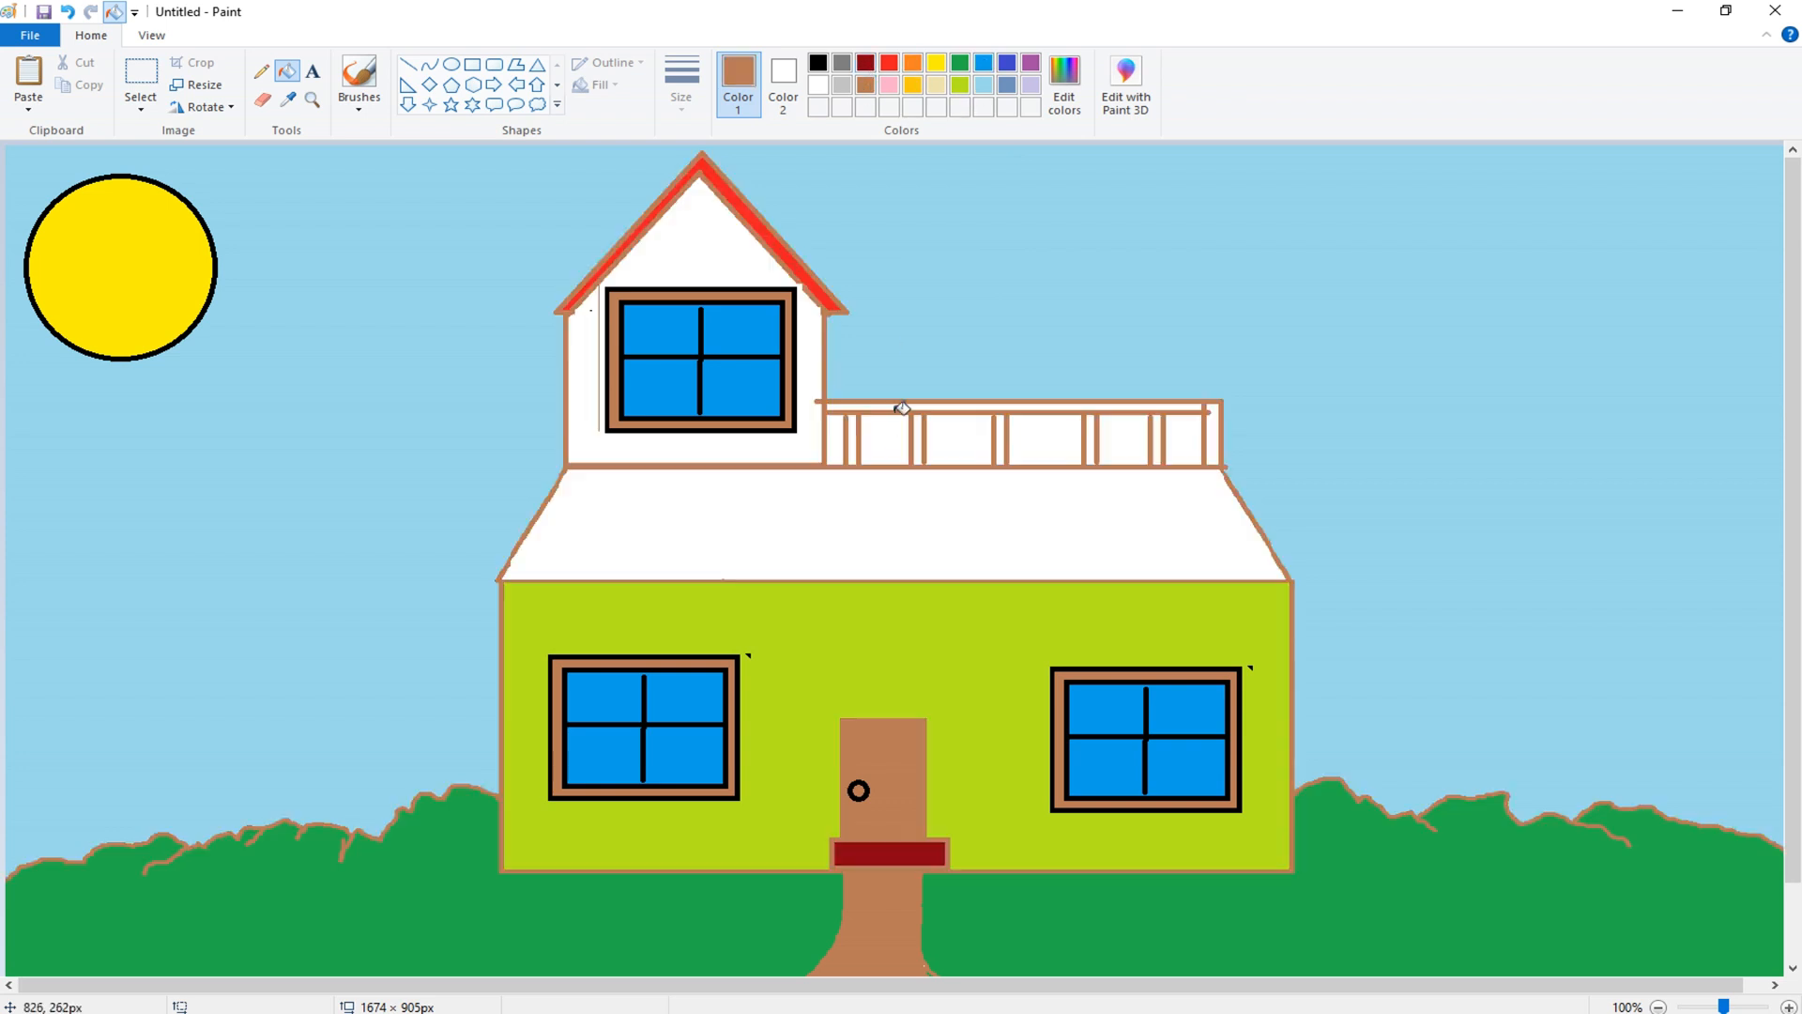
{"action": "left_click", "coordinate": [1176, 407]}
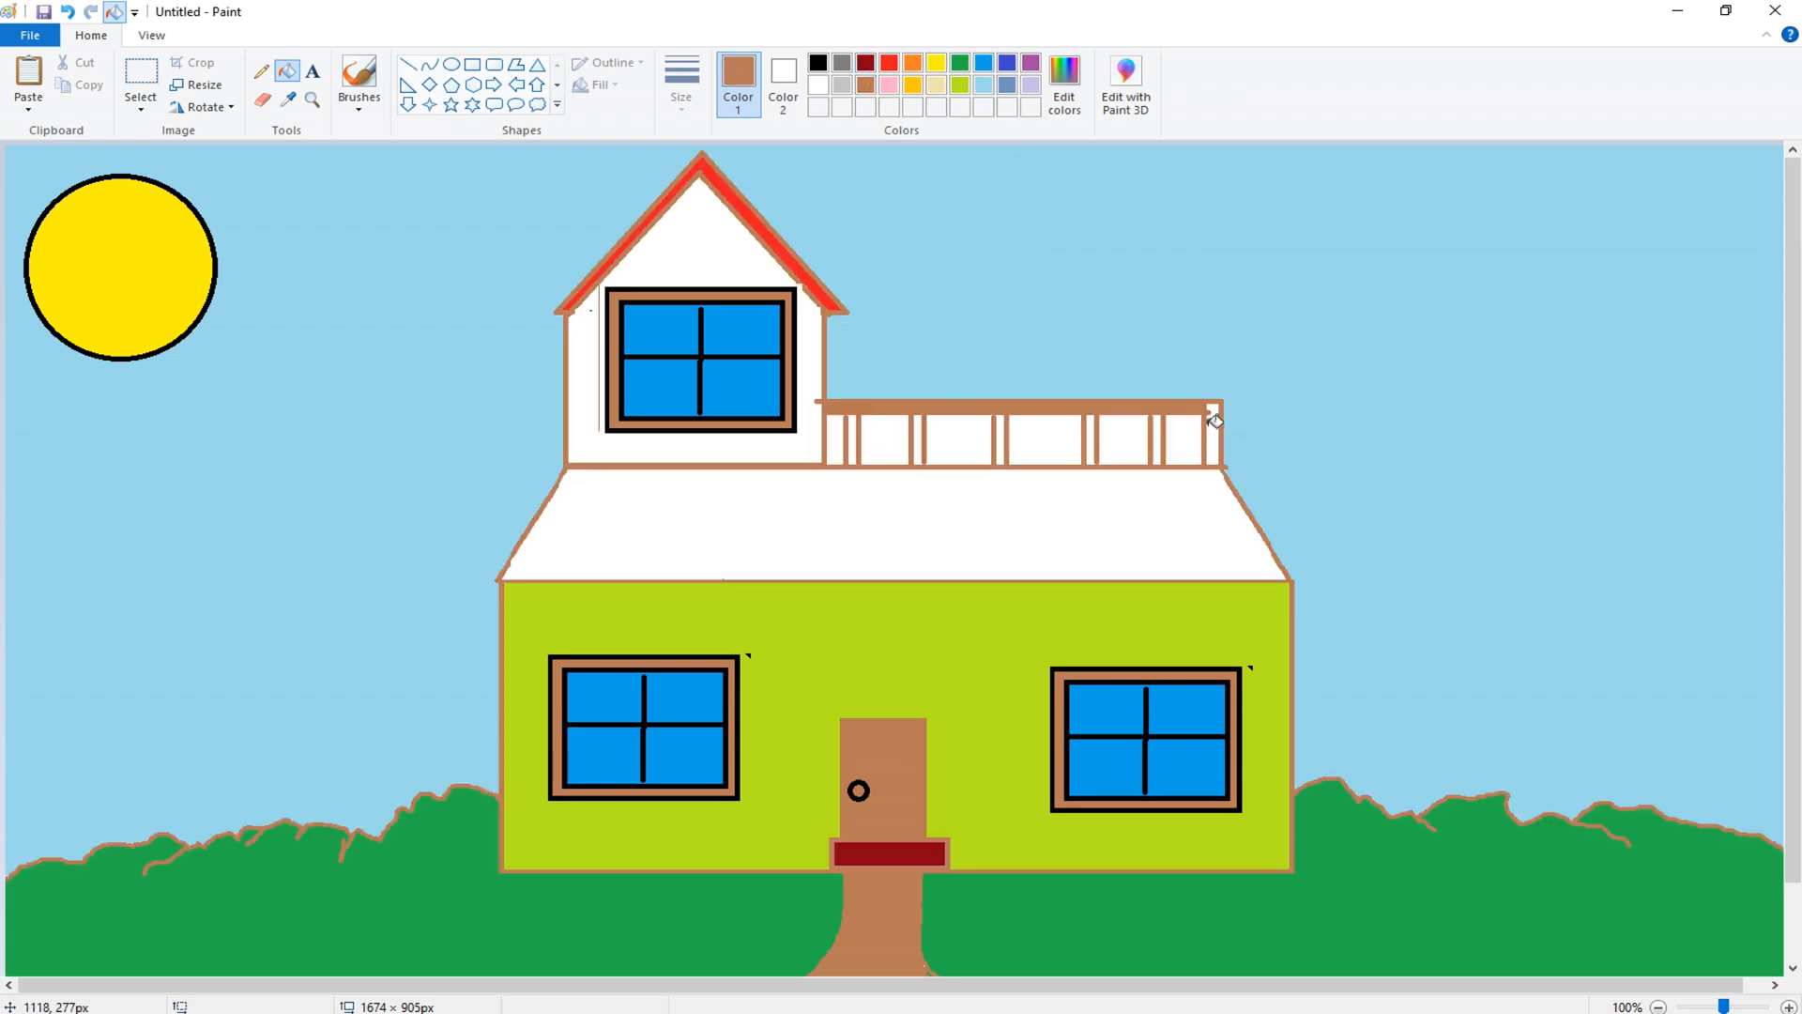
{"action": "key", "text": "ctrl+z"}
{"action": "left_click", "coordinate": [1215, 428]}
{"action": "left_click", "coordinate": [1157, 436]}
{"action": "left_click", "coordinate": [1091, 436]}
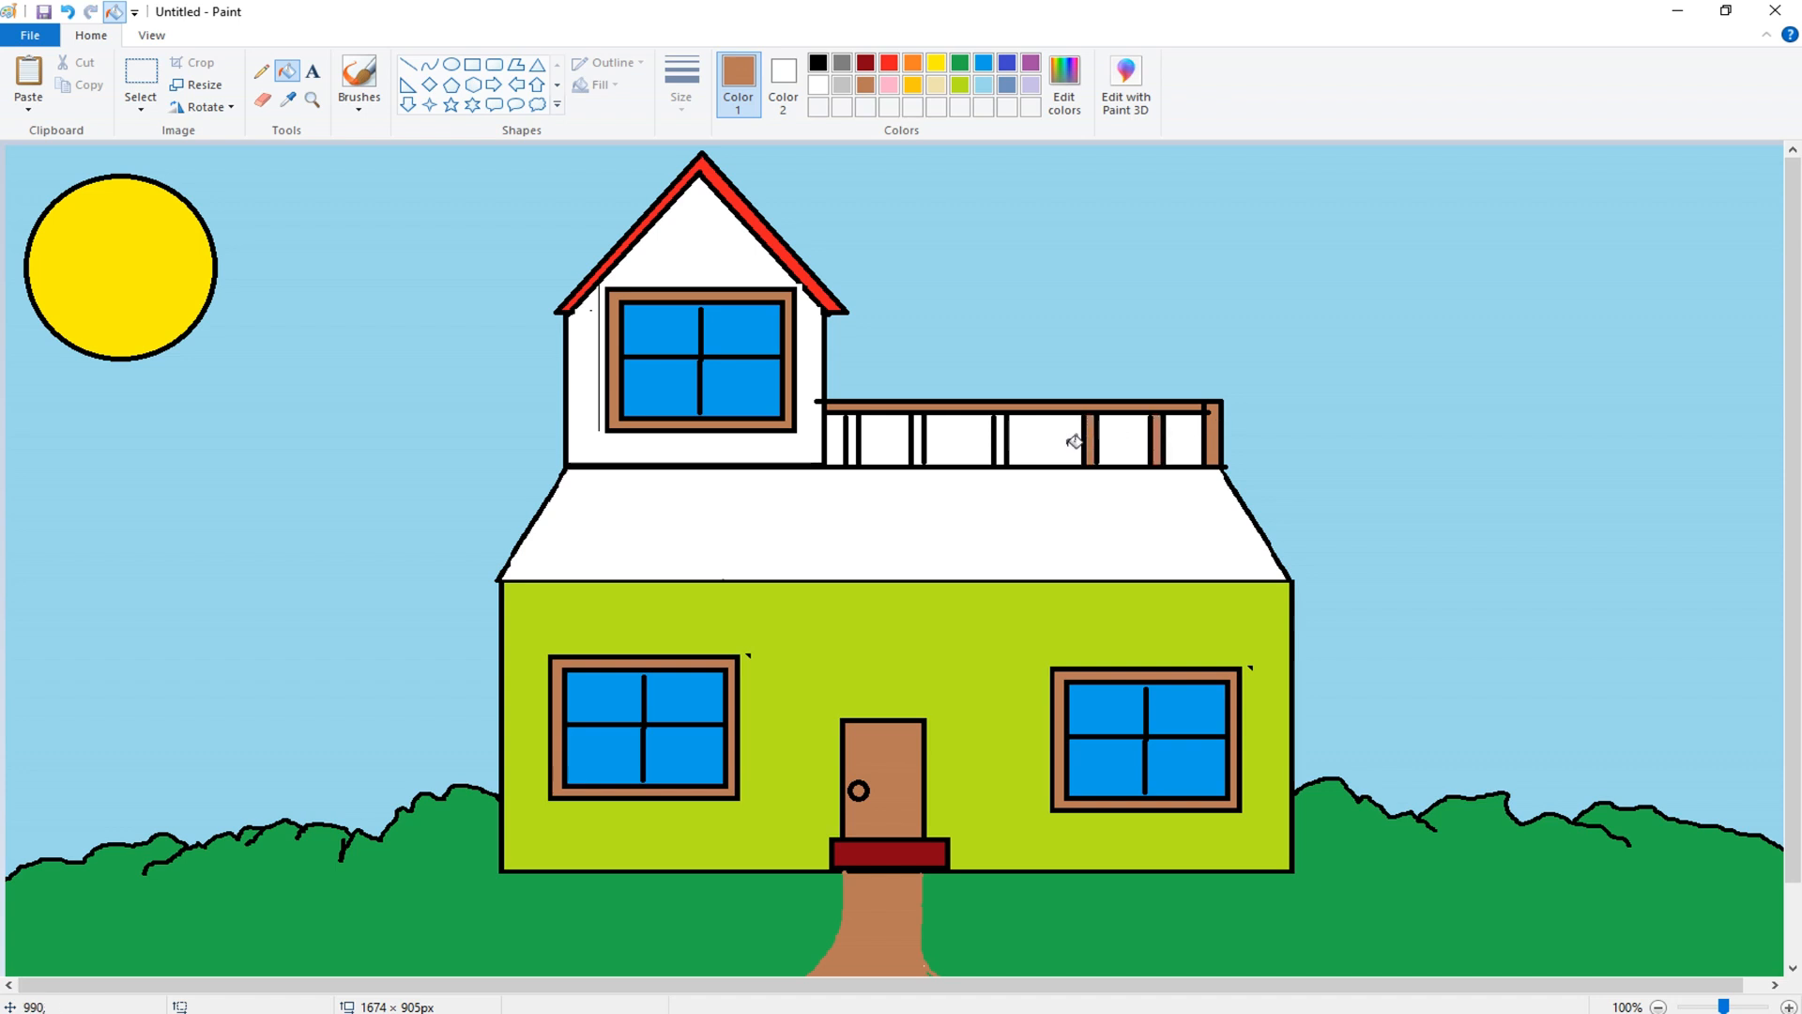
{"action": "left_click", "coordinate": [1001, 438]}
{"action": "left_click", "coordinate": [918, 449]}
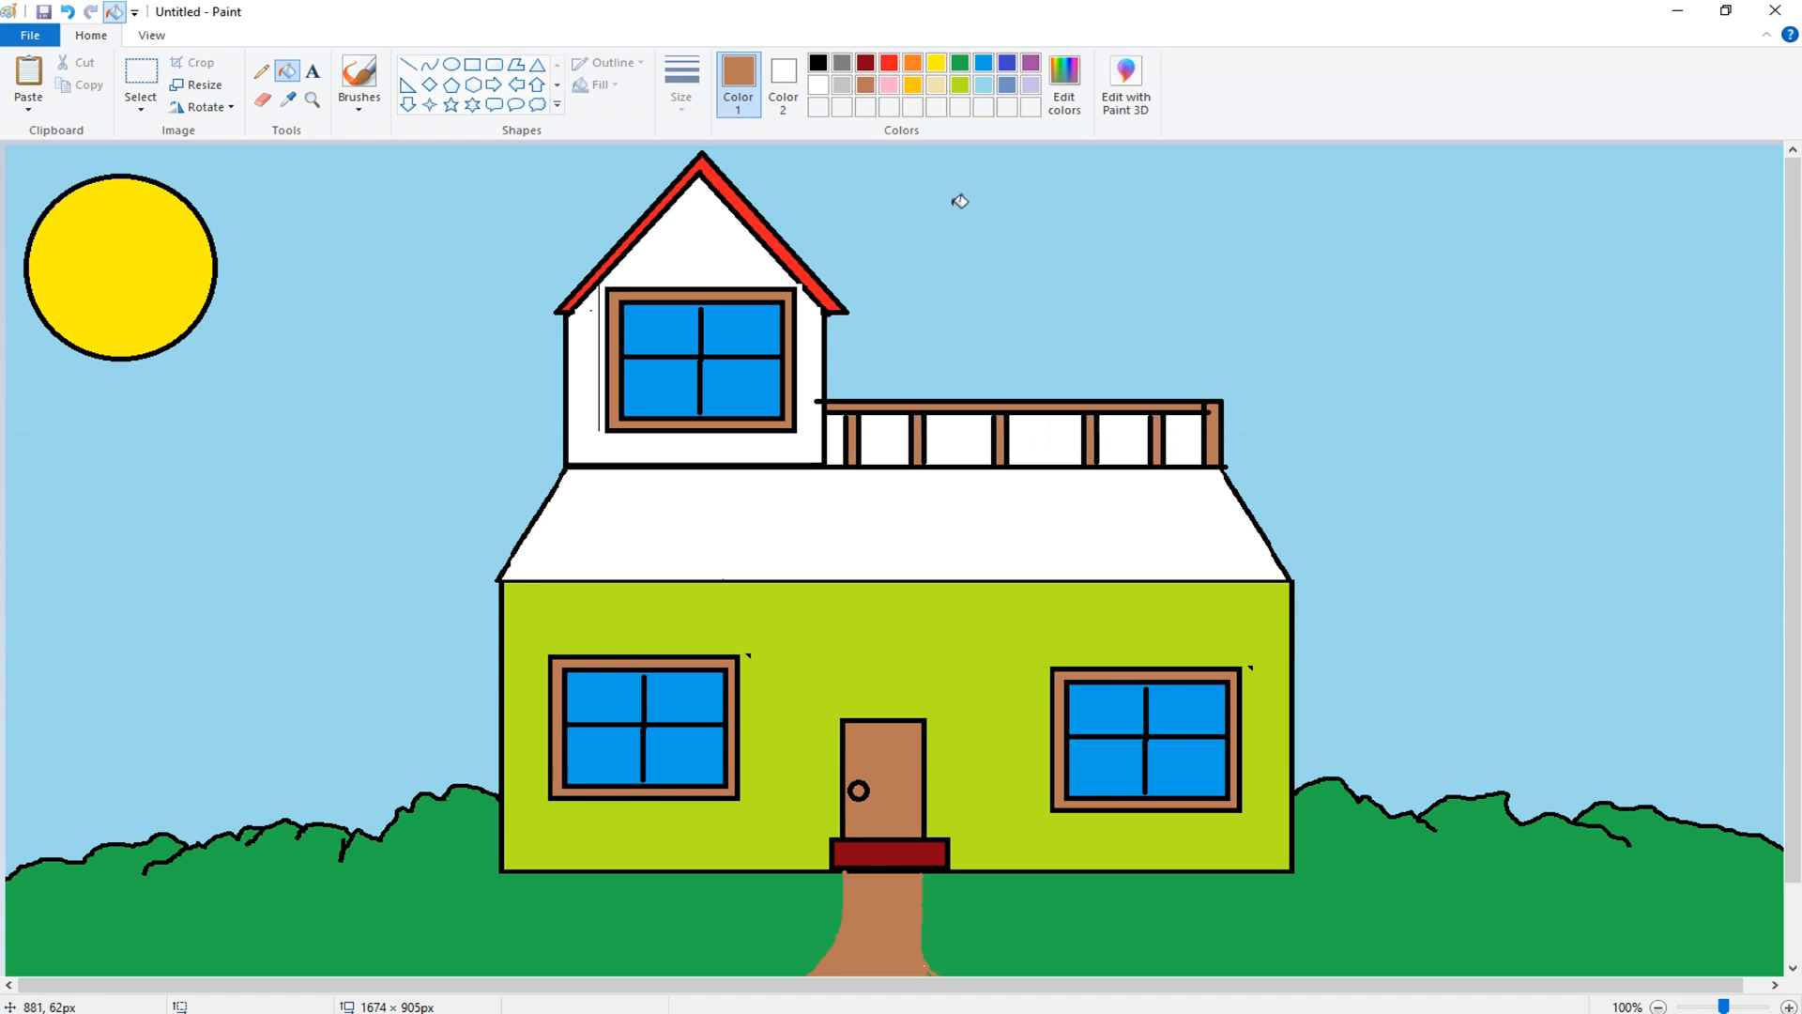
- Fill the gaps between the railing posts light blue to match the sky
{"action": "left_click", "coordinate": [984, 85]}
{"action": "left_click", "coordinate": [964, 421]}
{"action": "left_click", "coordinate": [892, 438]}
{"action": "left_click", "coordinate": [840, 439]}
{"action": "left_click", "coordinate": [1070, 441]}
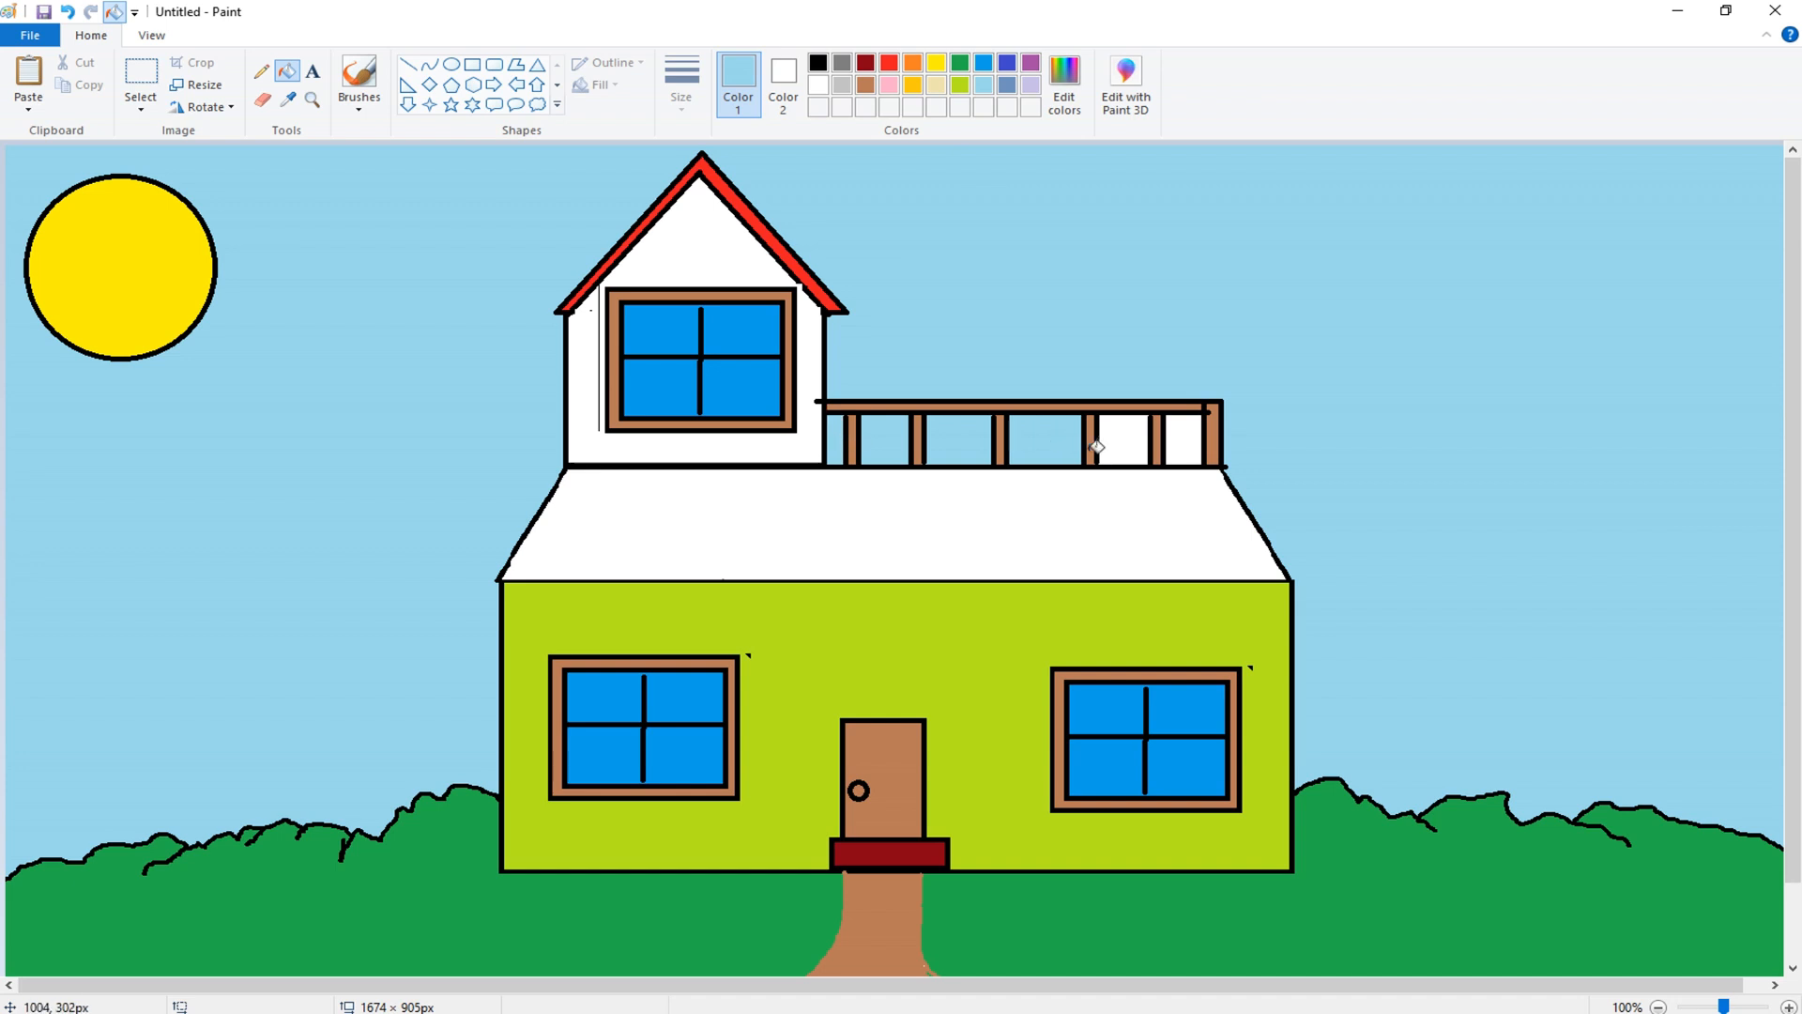
{"action": "left_click", "coordinate": [1110, 443]}
{"action": "left_click", "coordinate": [1185, 438]}
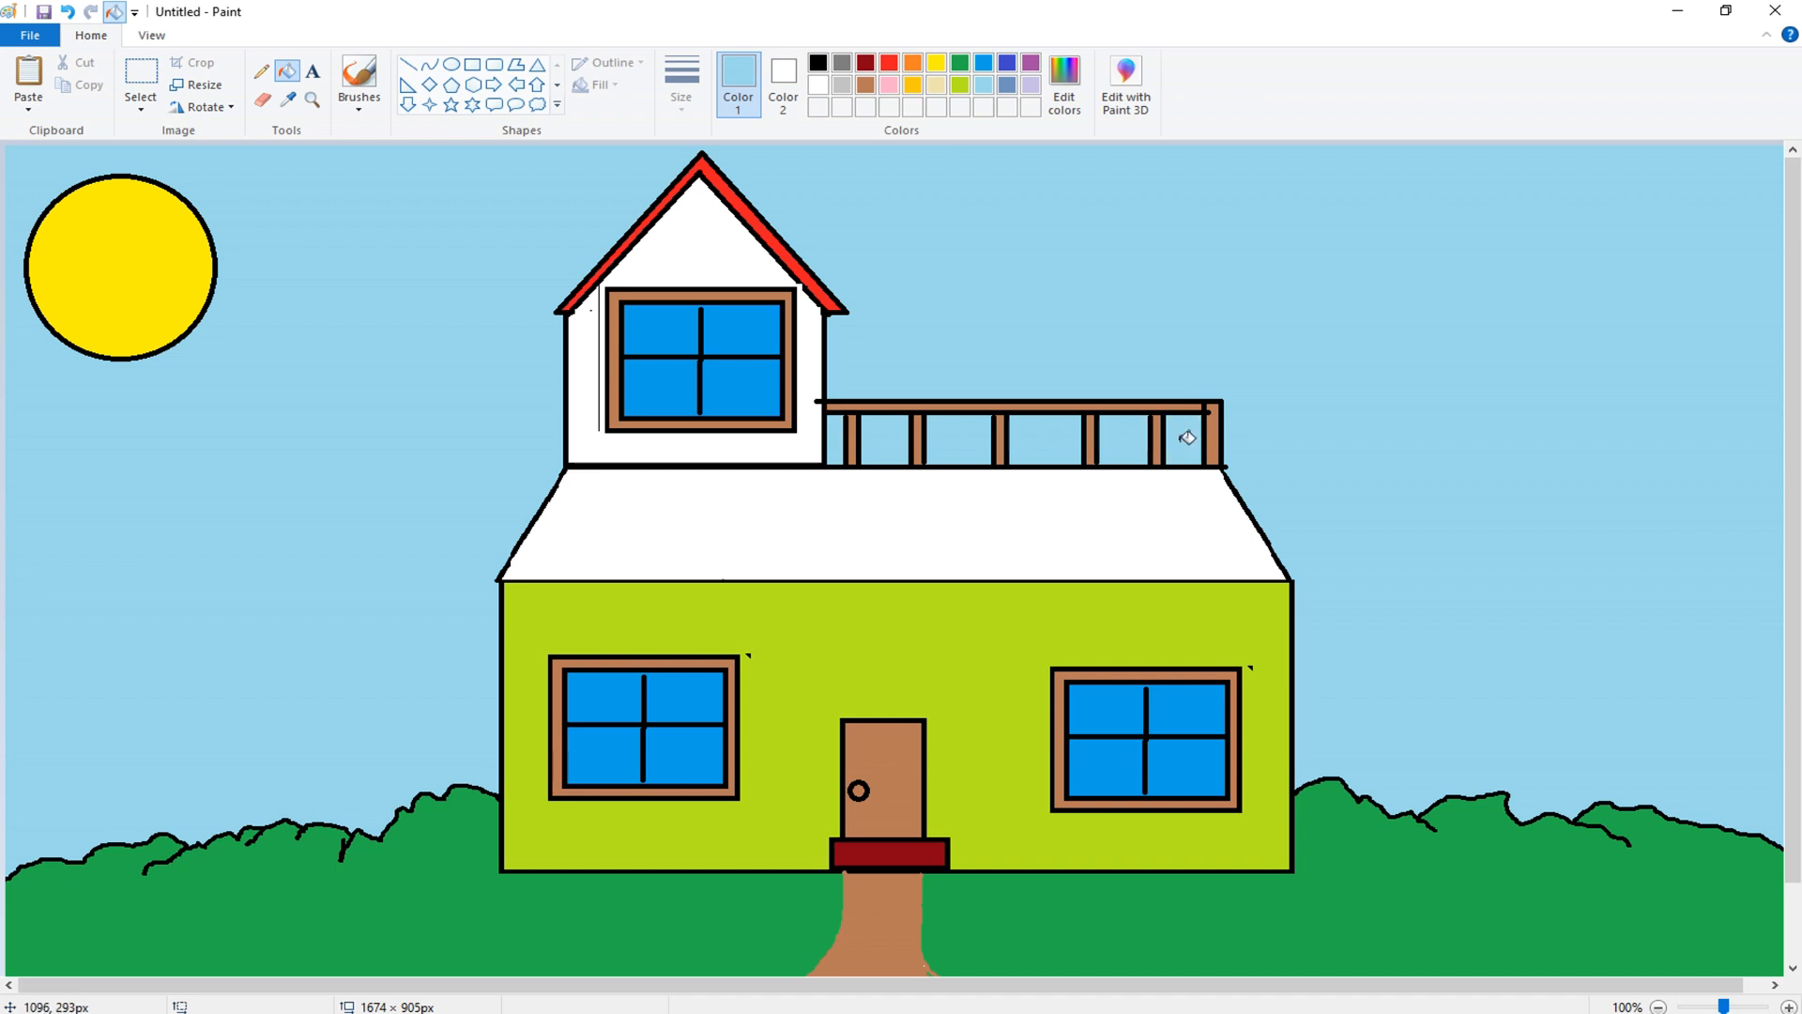
- Fill the tower's wall orange
{"action": "left_click", "coordinate": [889, 63]}
{"action": "left_click", "coordinate": [912, 63]}
{"action": "left_click", "coordinate": [695, 238]}
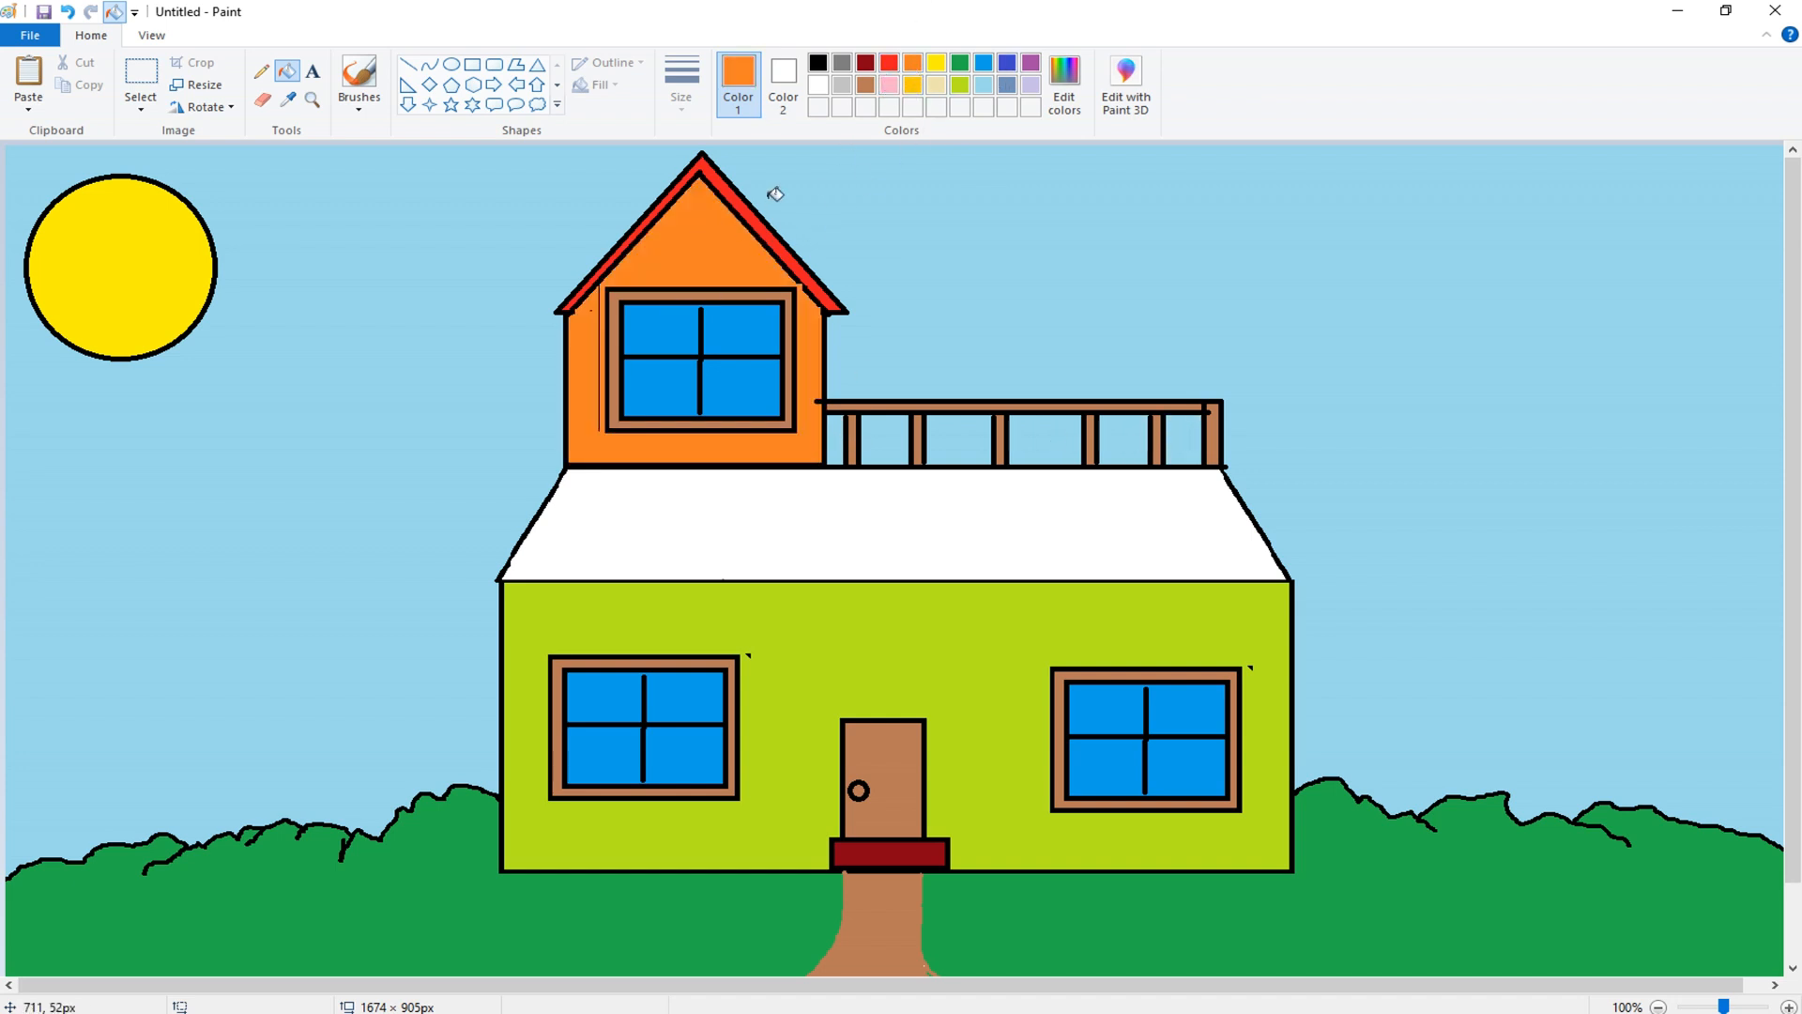